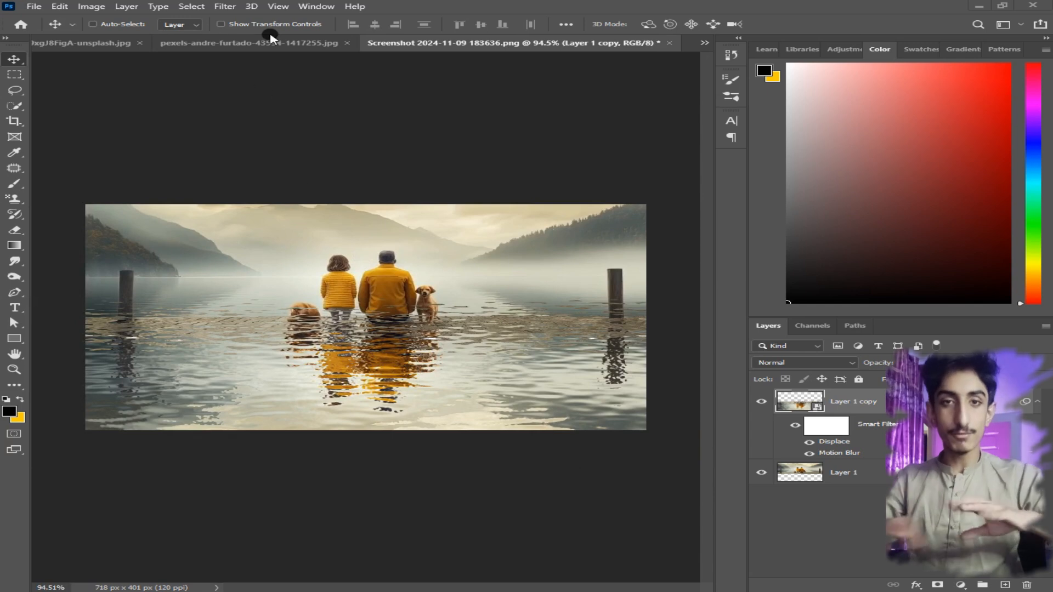
- Examine the finished water reflection examples in the other open documents, including the bench couple and the sunset couple
left_click(268, 43)
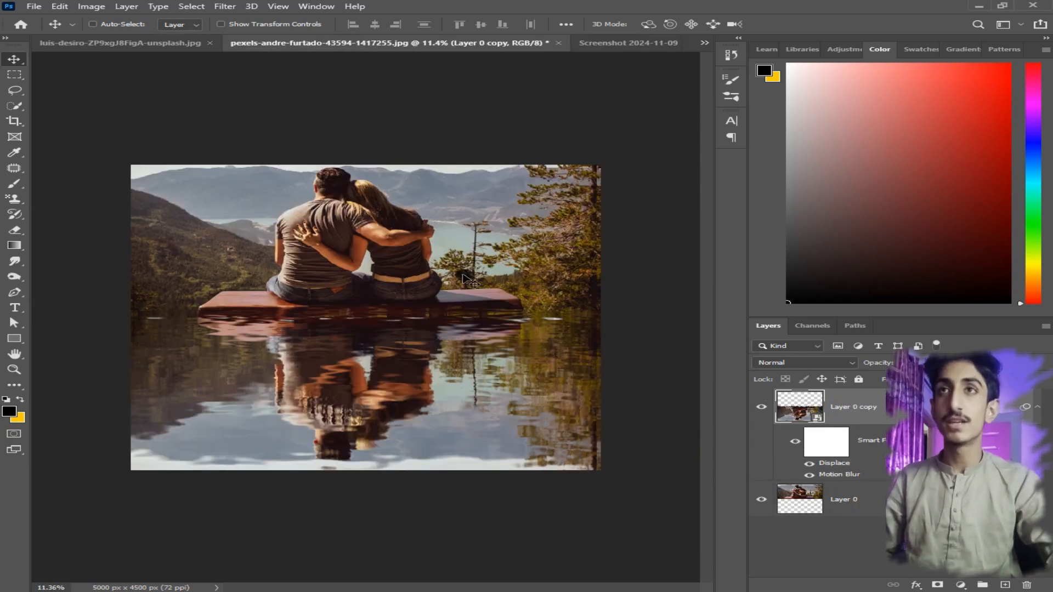
scroll(371, 337, "up", 1)
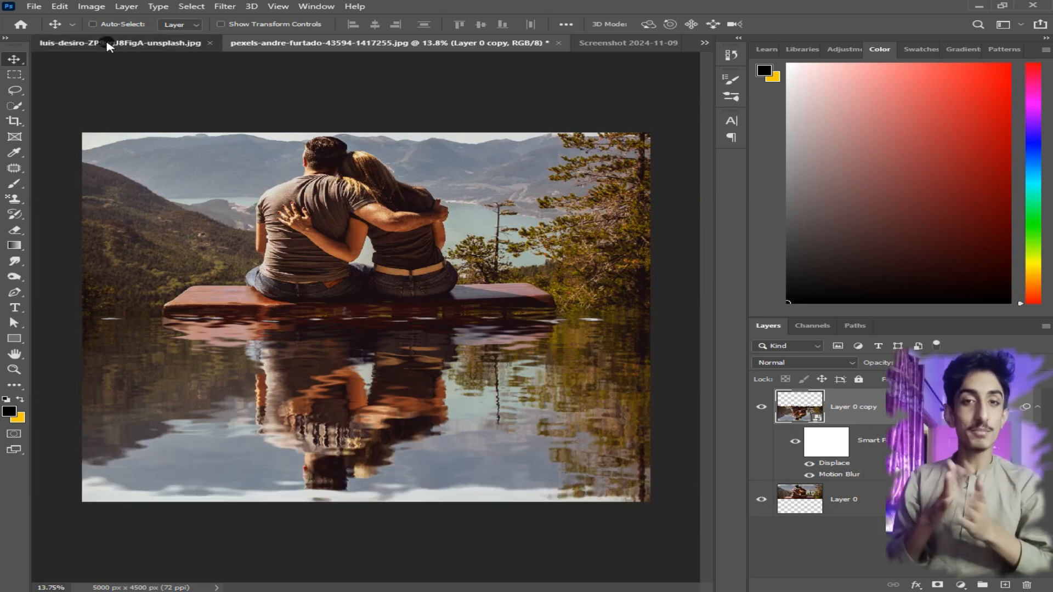
left_click(144, 46)
scroll(310, 247, "up", 2)
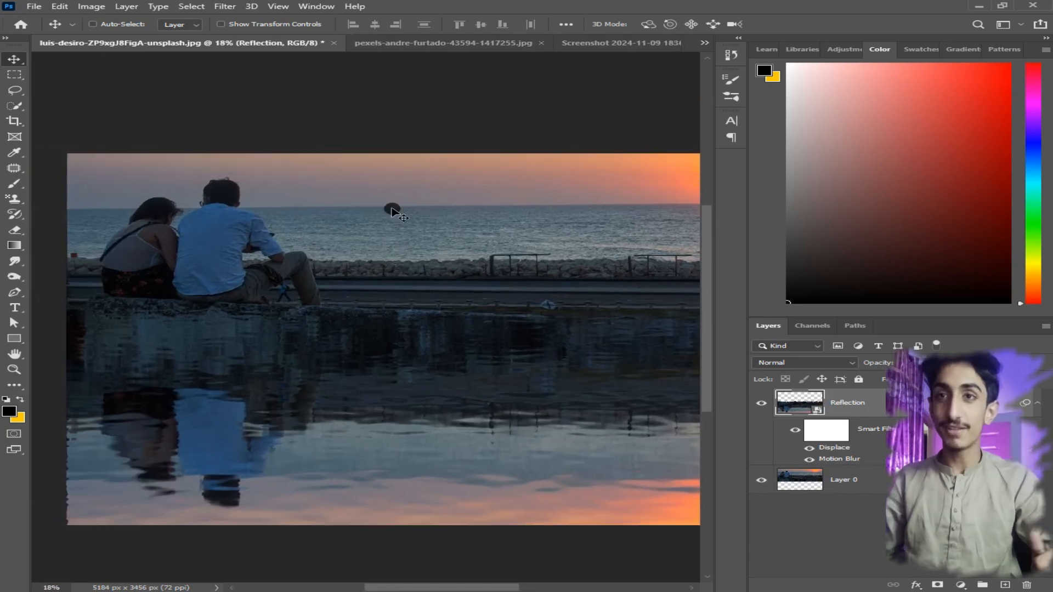
scroll(353, 428, "down", 2)
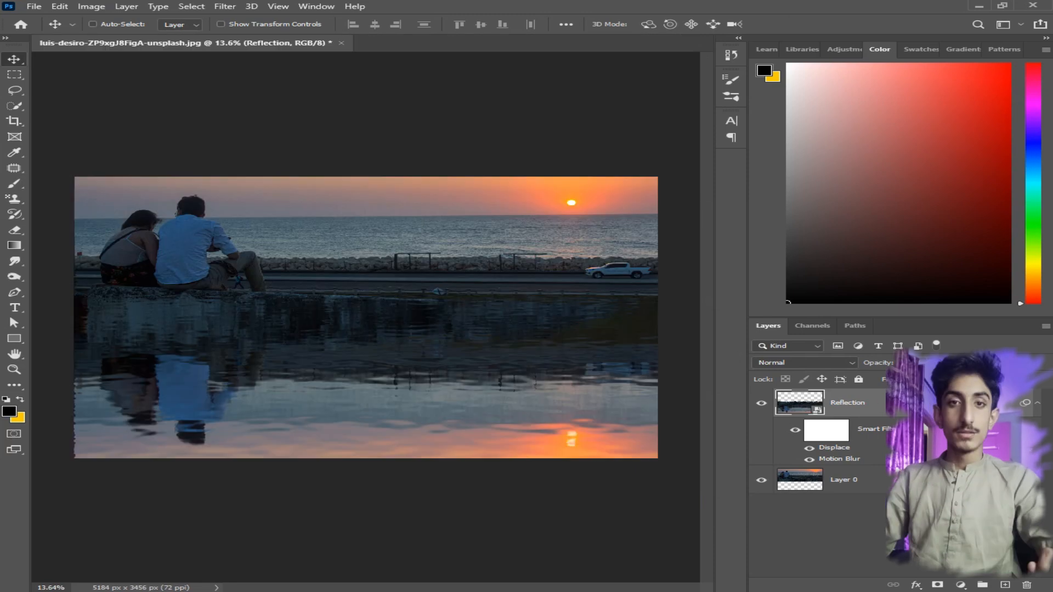
- Convert the locked background of the original couple-on-bench photo into an editable layer and rename it Background
left_click_drag(404, 34, 443, 44)
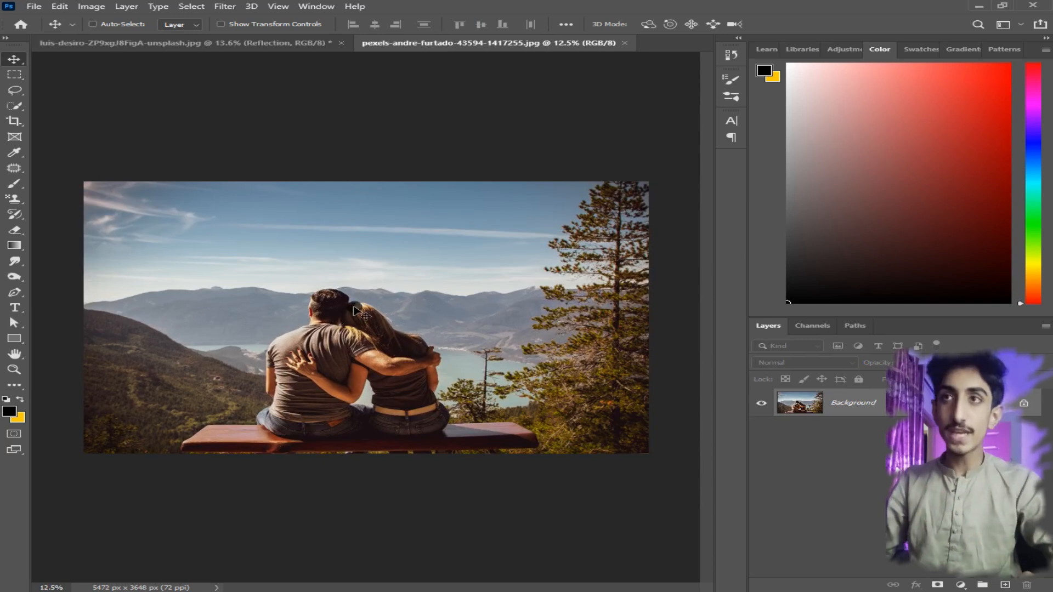
scroll(353, 261, "up", 3)
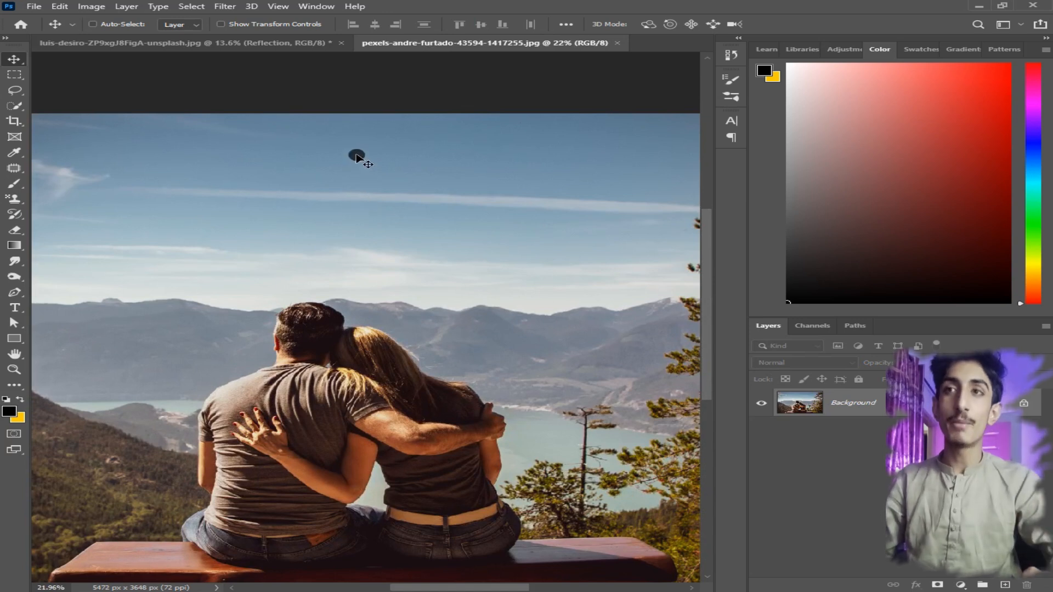
scroll(371, 248, "down", 3)
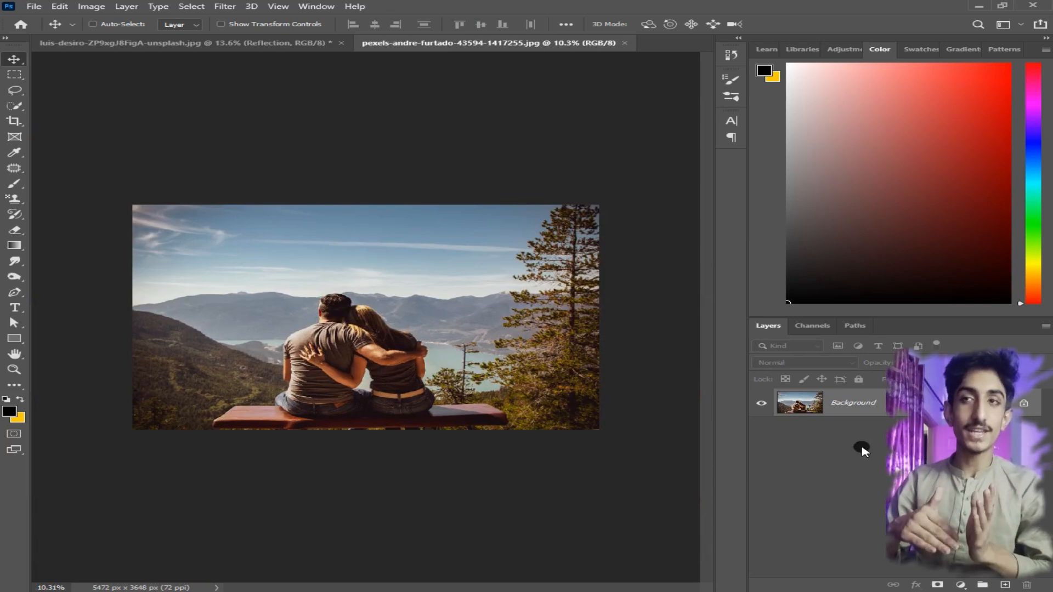
double_click(872, 403)
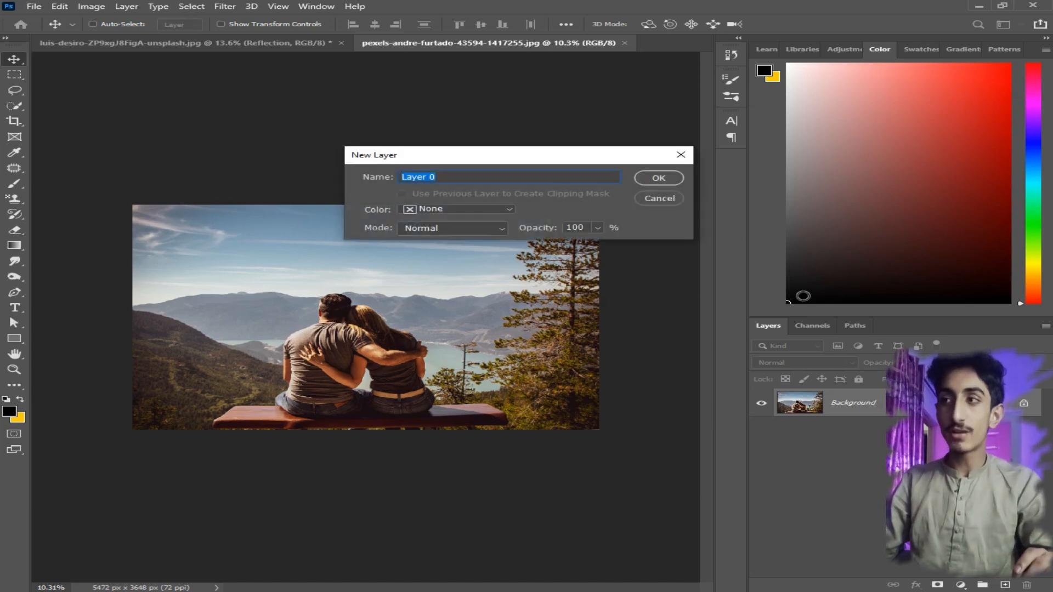
left_click(678, 180)
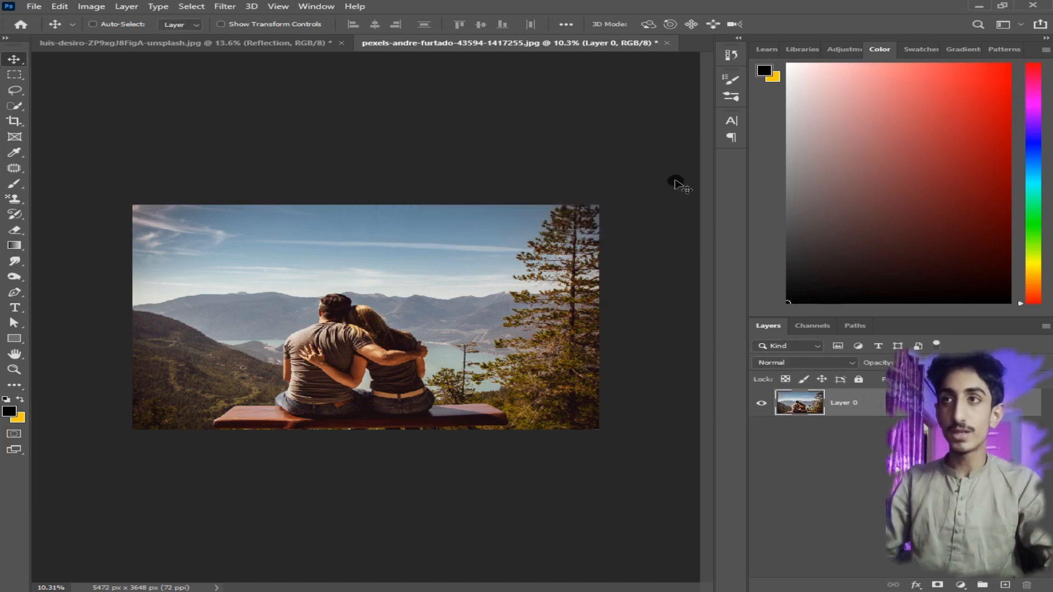
double_click(853, 404)
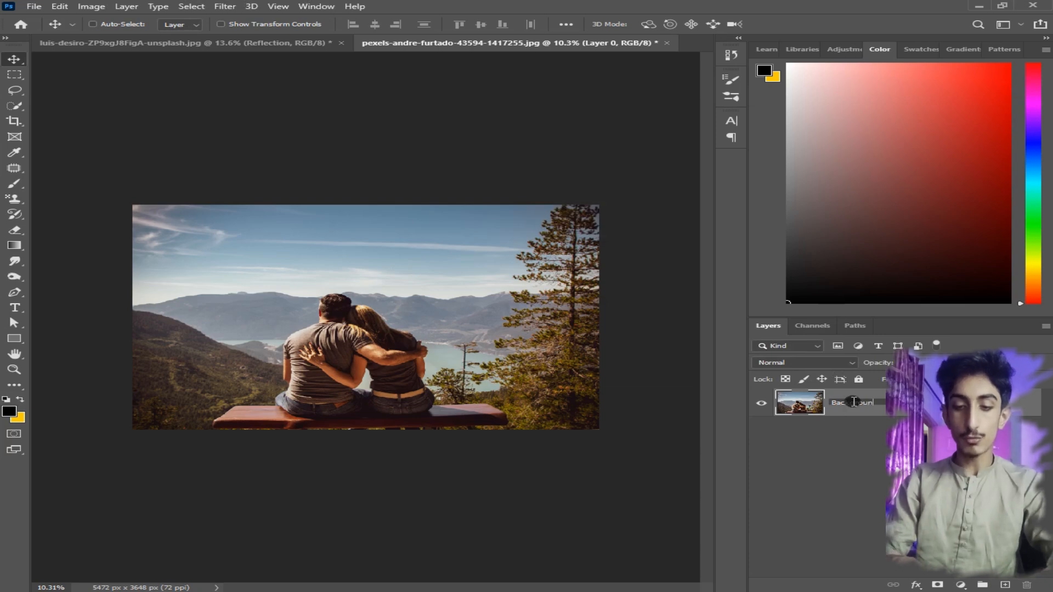
type("Background")
key("Return")
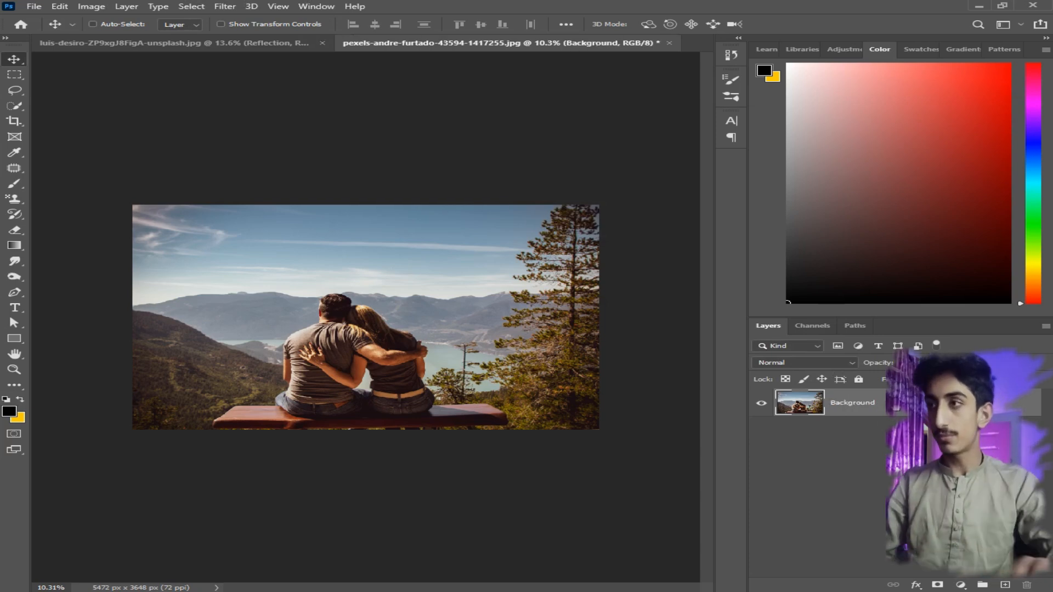
- Duplicate the Background layer and rename the copy Reflection
key("ctrl+j")
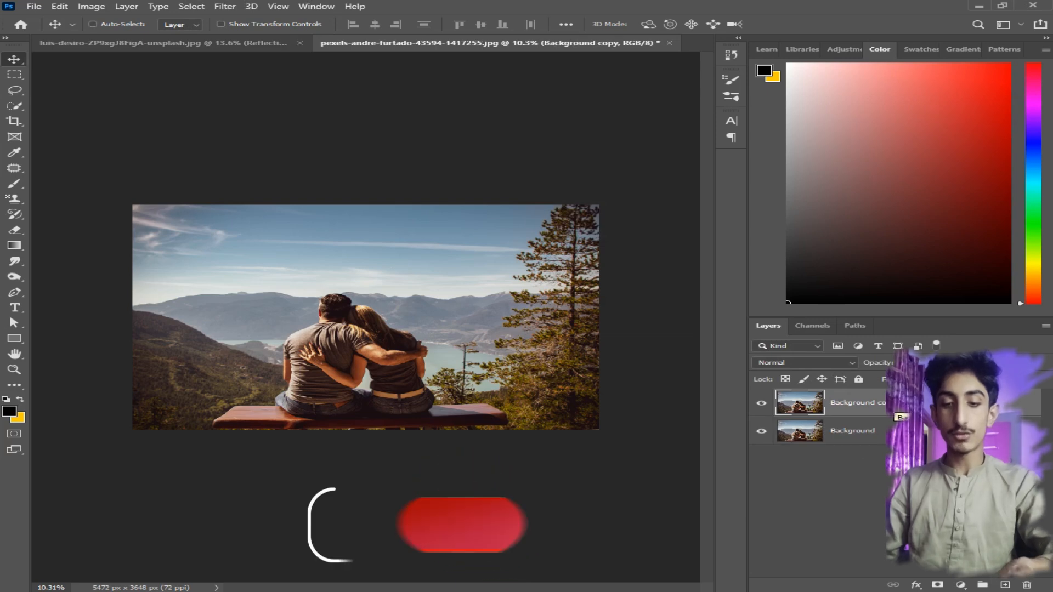
left_click(905, 483)
double_click(872, 404)
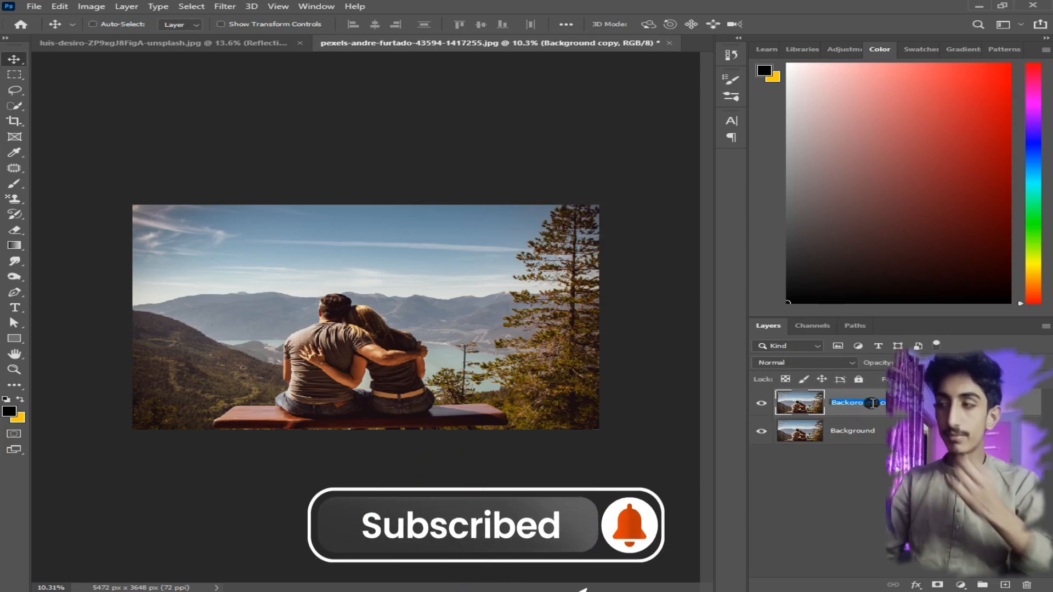
type("Re")
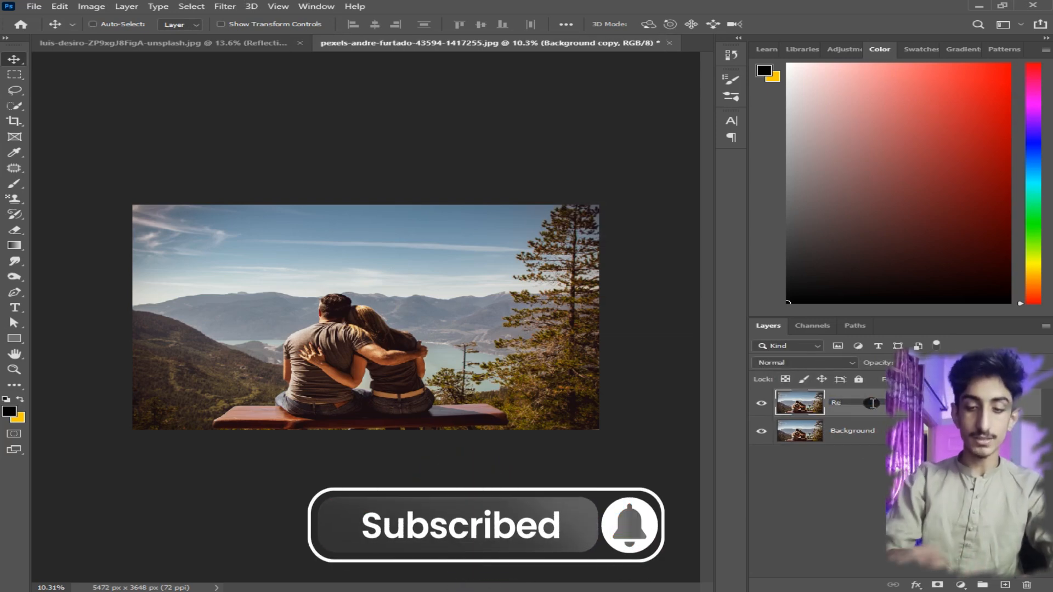
type("flection")
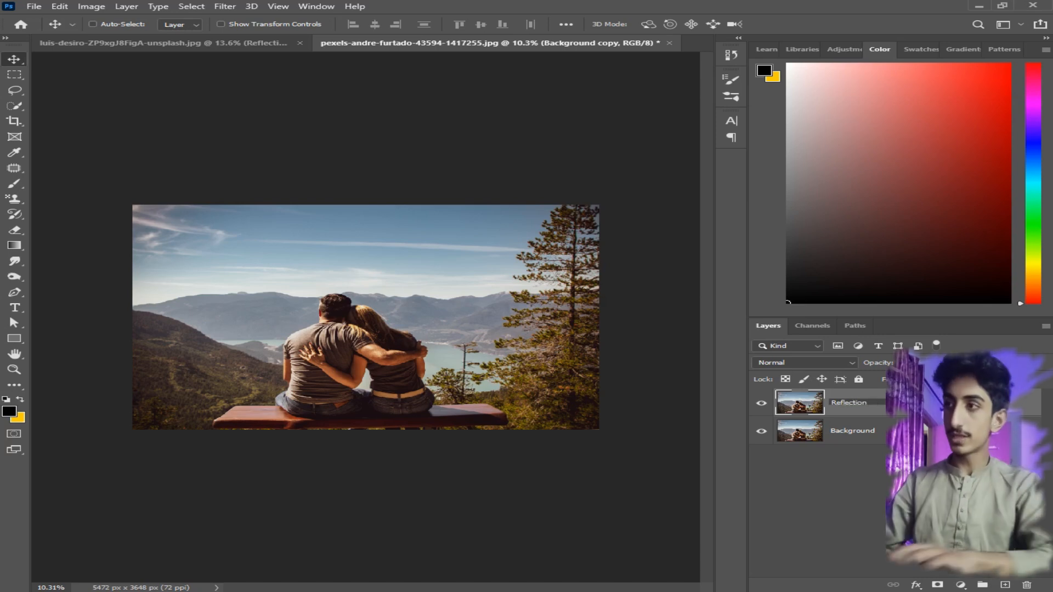
key("Return")
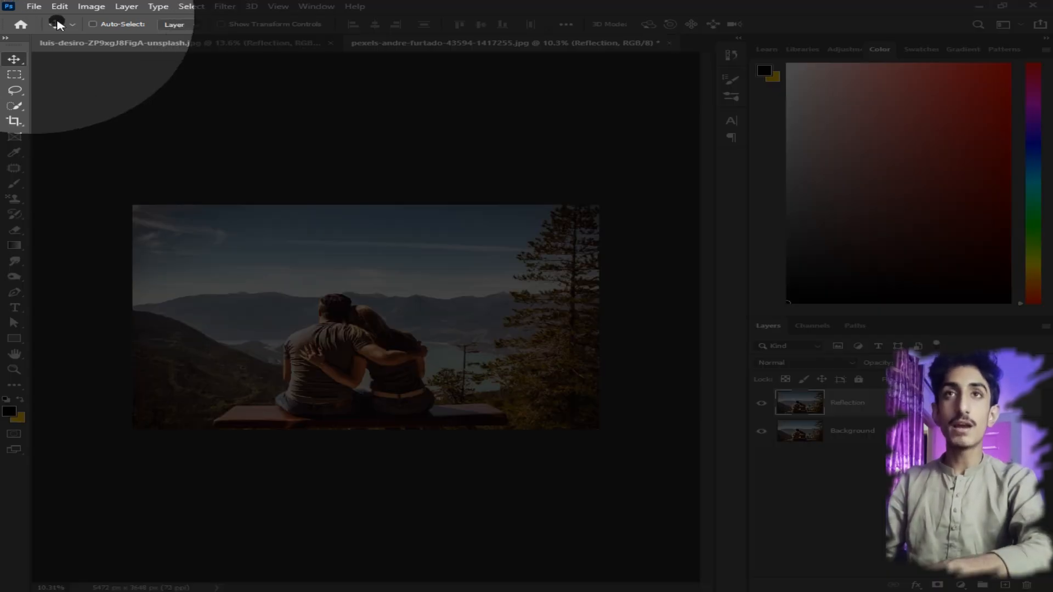
- Flip the Reflection layer vertically with Free Transform and move it straight down about 1393 px
left_click(60, 7)
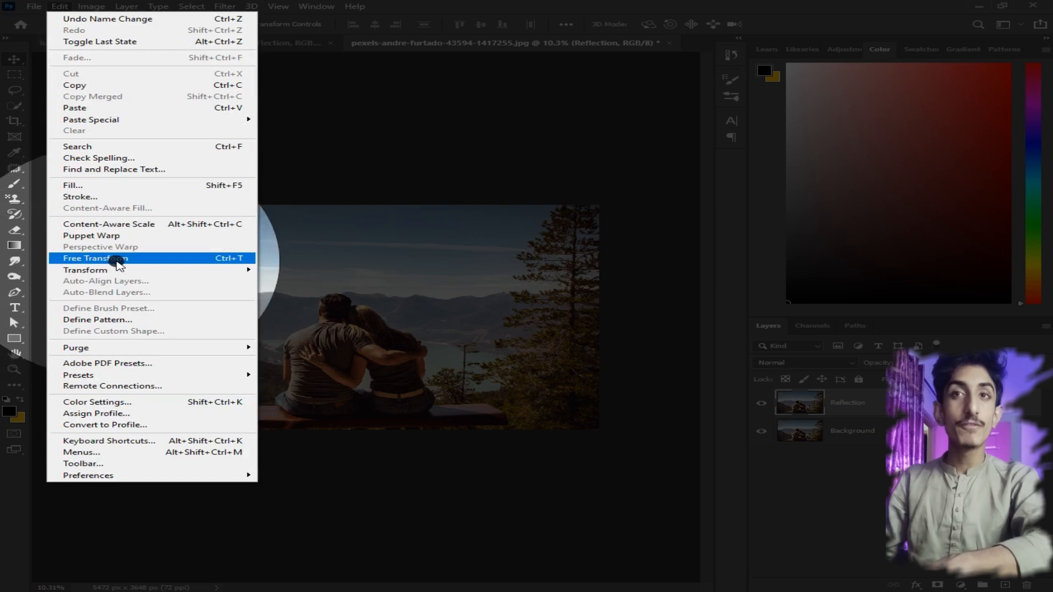
left_click(119, 261)
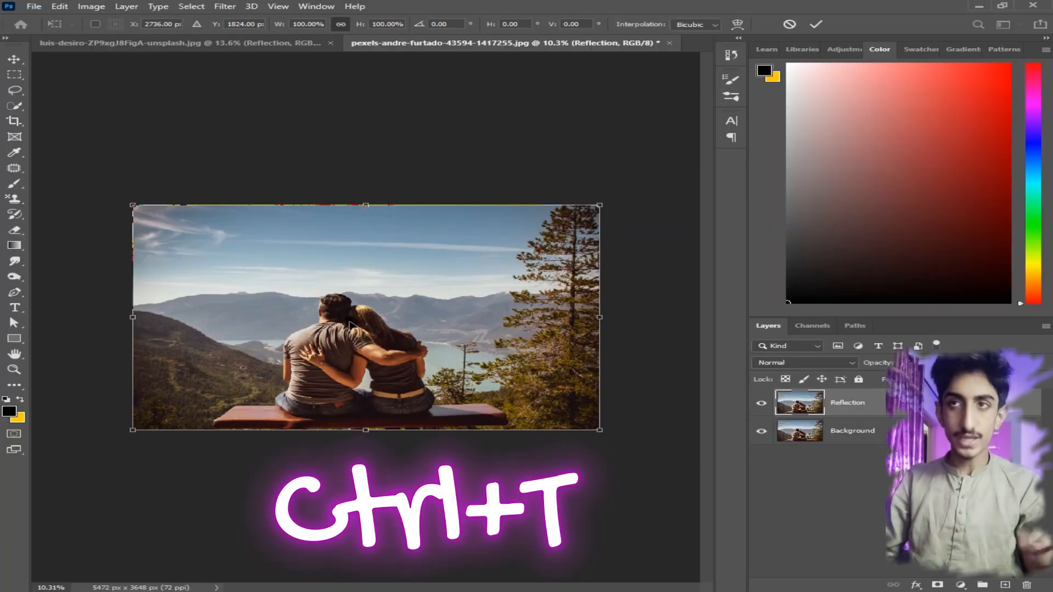
right_click(412, 318)
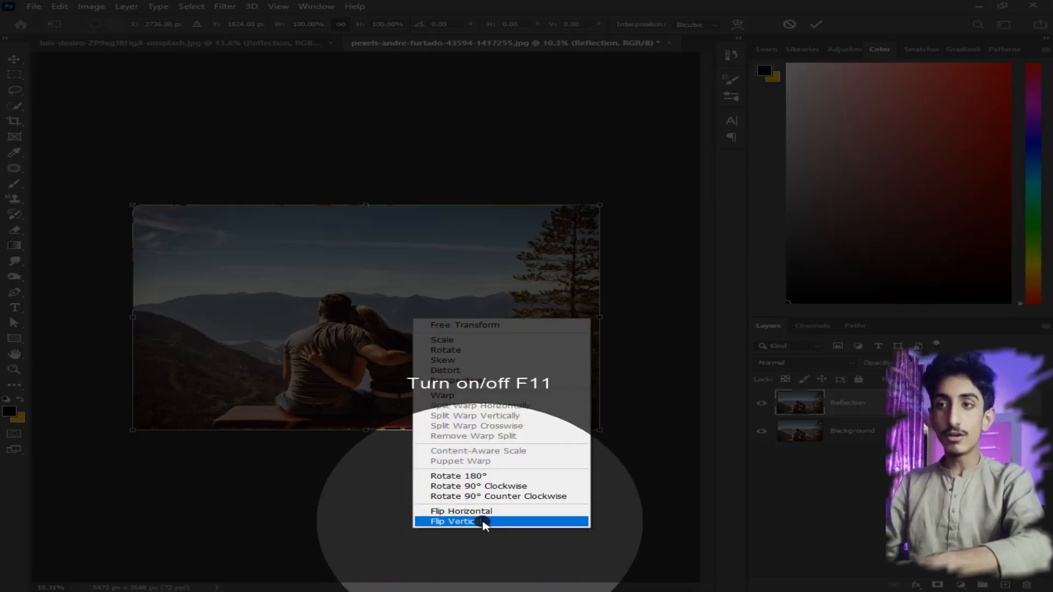
left_click(475, 521)
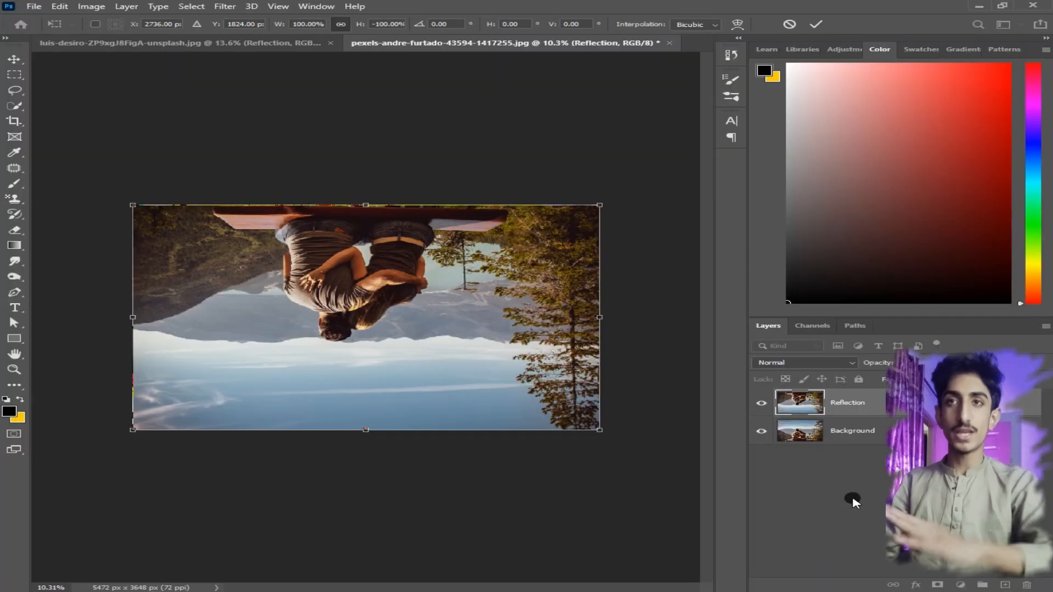
left_click_drag(394, 263, 394, 346)
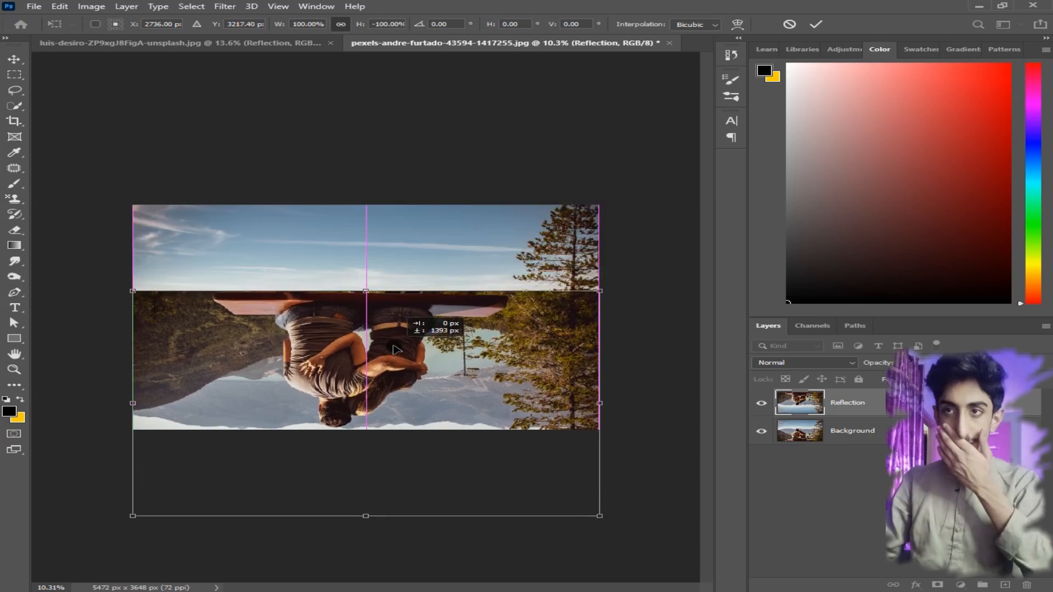
key("Return")
- Move the Background layer straight up about 1432 px with Free Transform
left_click(853, 433)
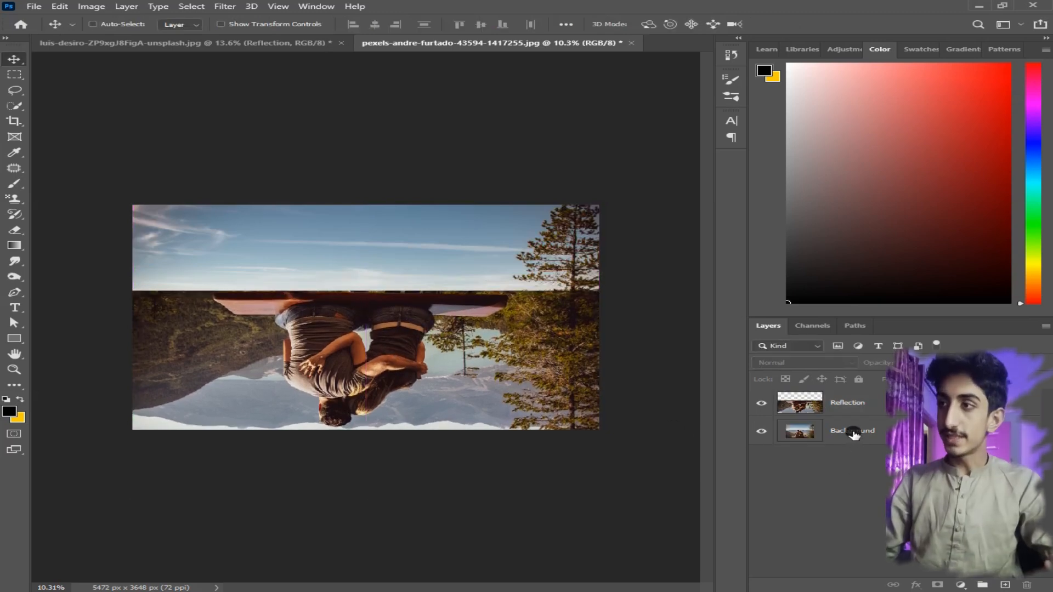
key("ctrl")
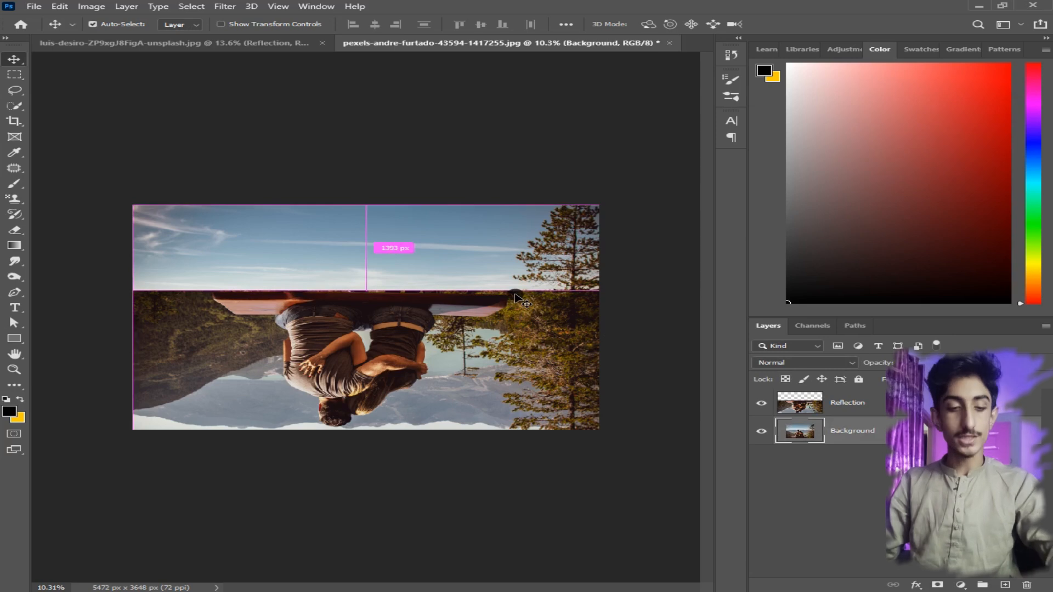
key("ctrl+t")
left_click_drag(399, 255, 402, 168)
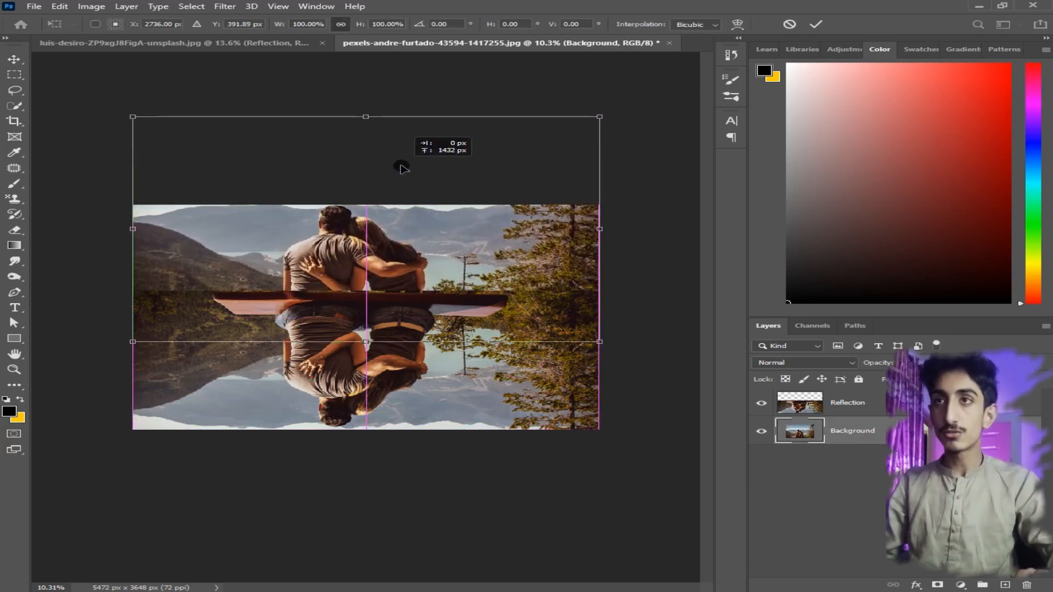
left_click(816, 25)
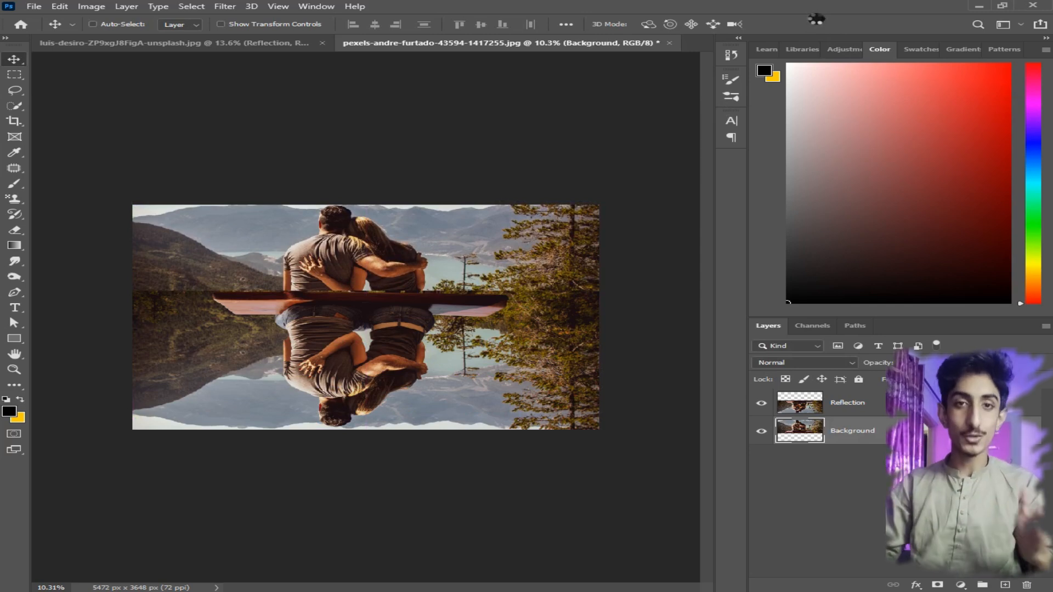
- Move the Reflection layer down about 697 px with Free Transform so the mirrored bench sits just below the real bench
left_click(849, 406)
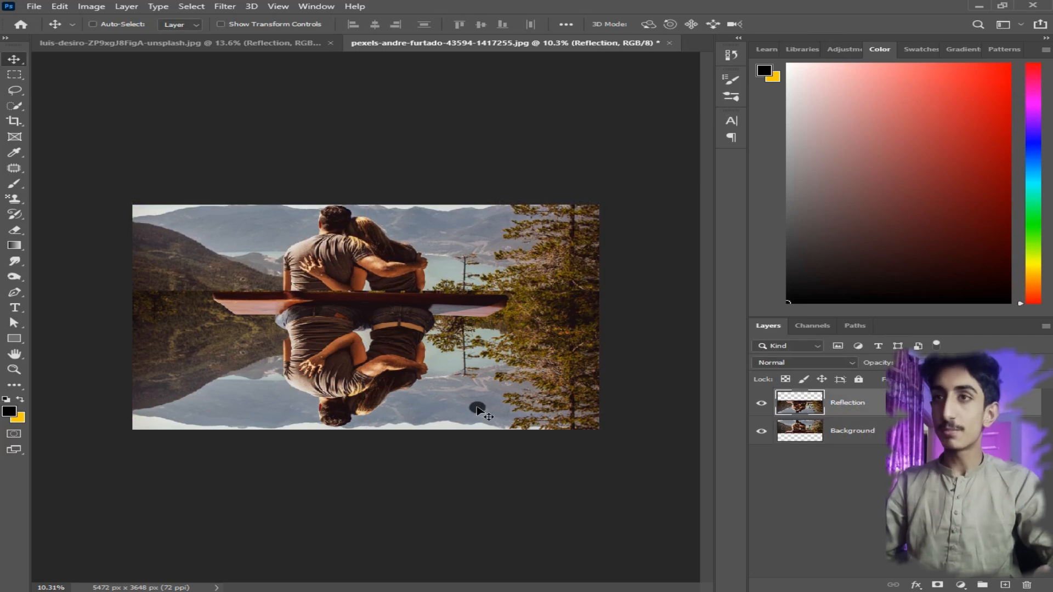
key("ctrl+t")
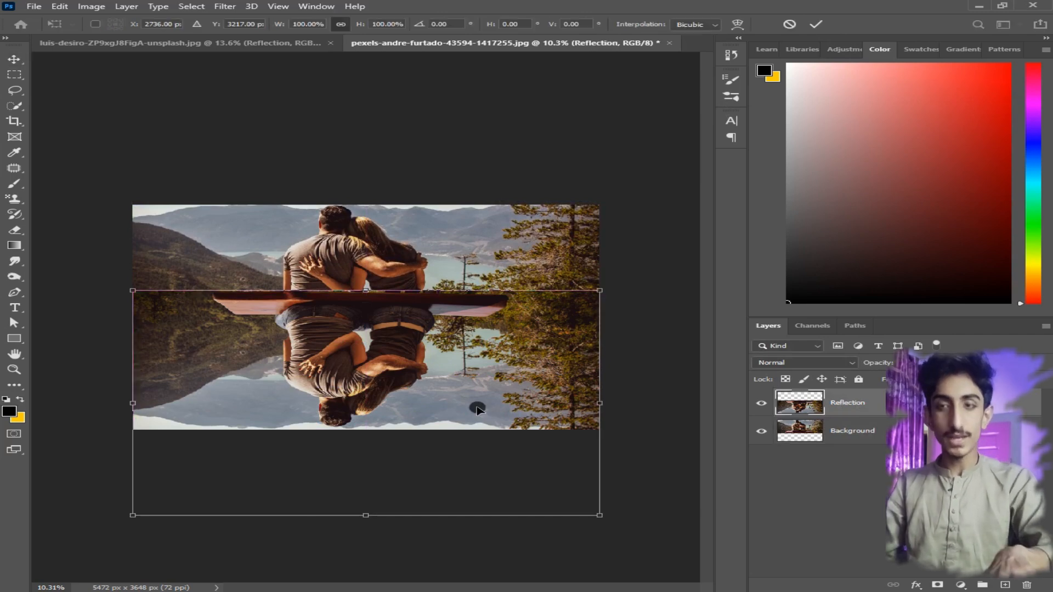
left_click_drag(438, 377, 446, 415)
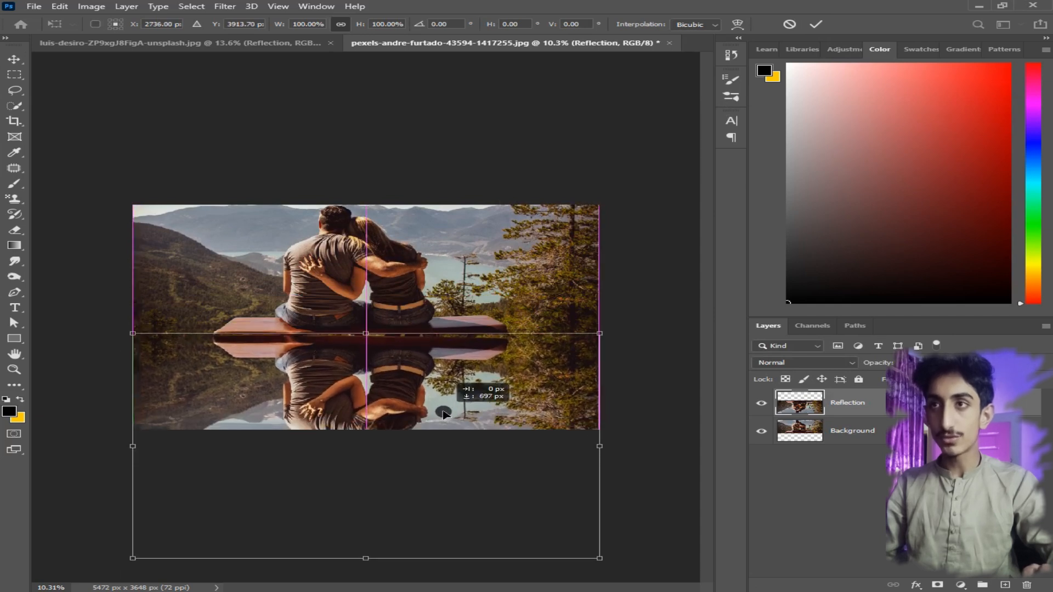
left_click(816, 24)
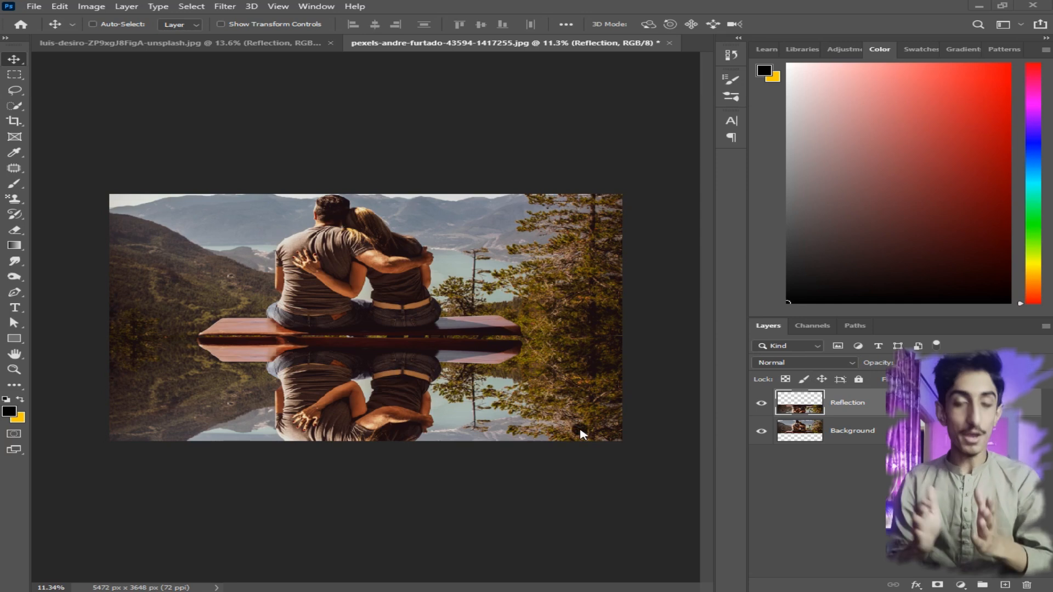
- Extend the canvas height to 4500 pixels and fit the whole image on screen
scroll(413, 365, "up", 1)
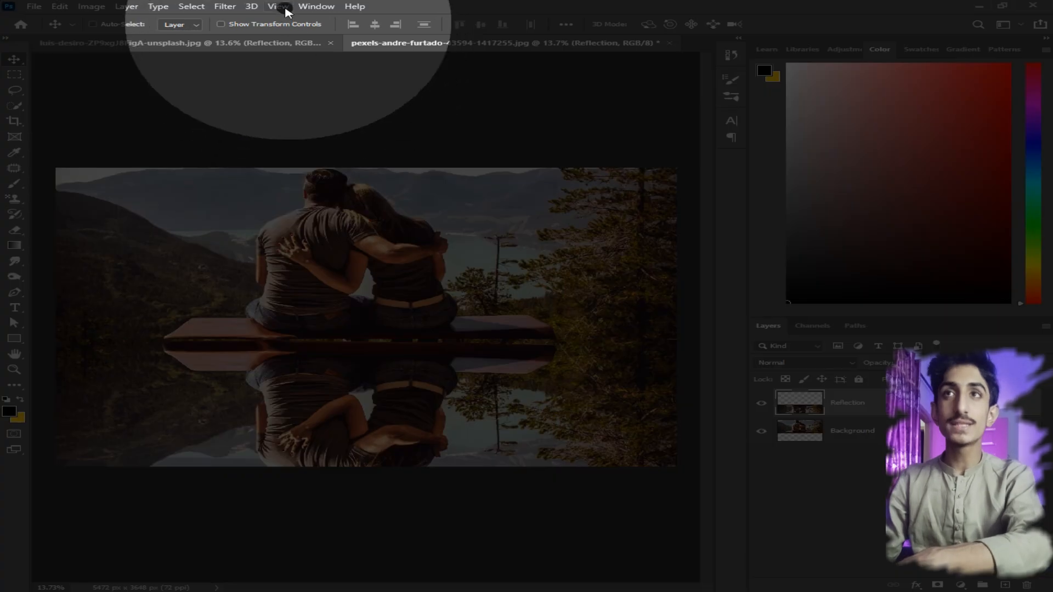
left_click(278, 6)
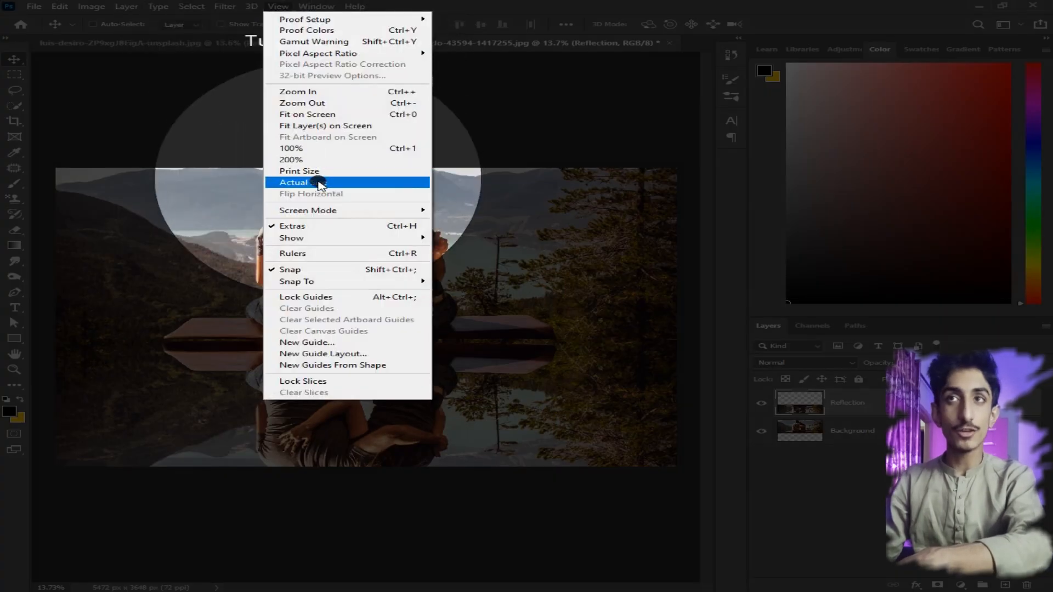
left_click(92, 6)
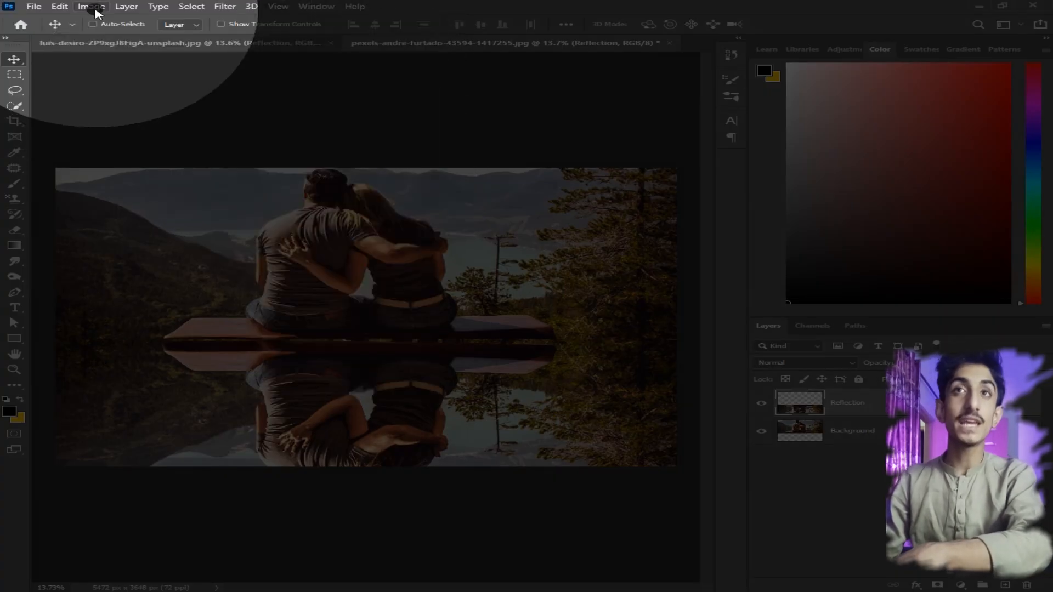
left_click(92, 6)
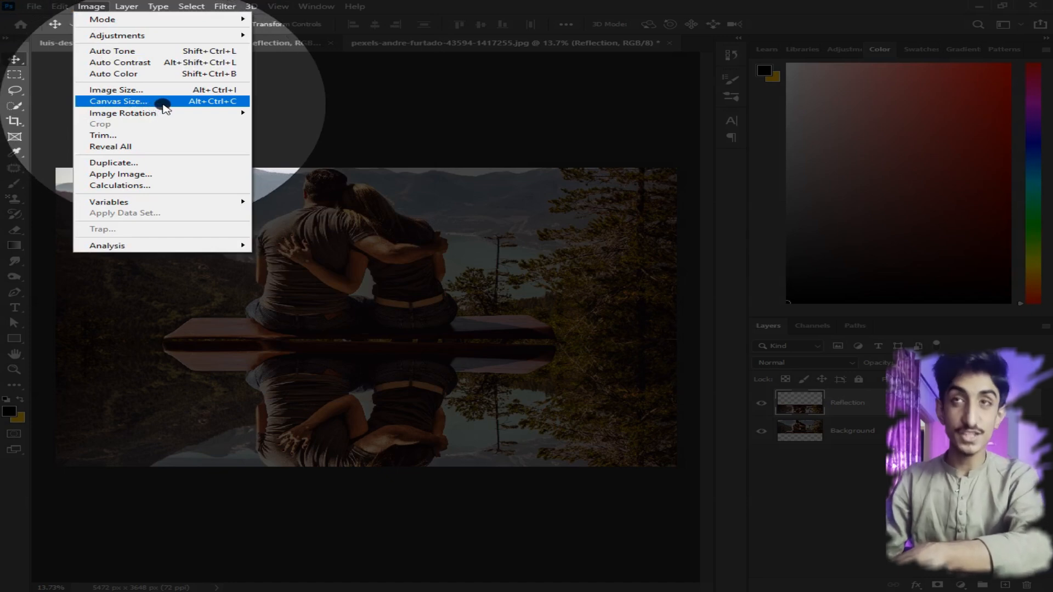
left_click(230, 104)
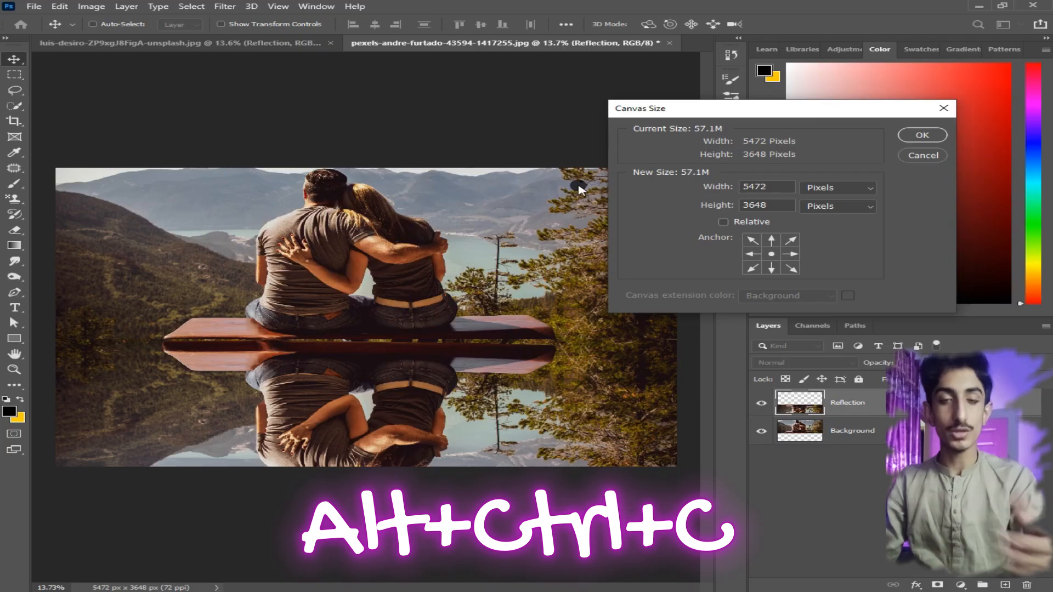
left_click_drag(781, 113, 673, 142)
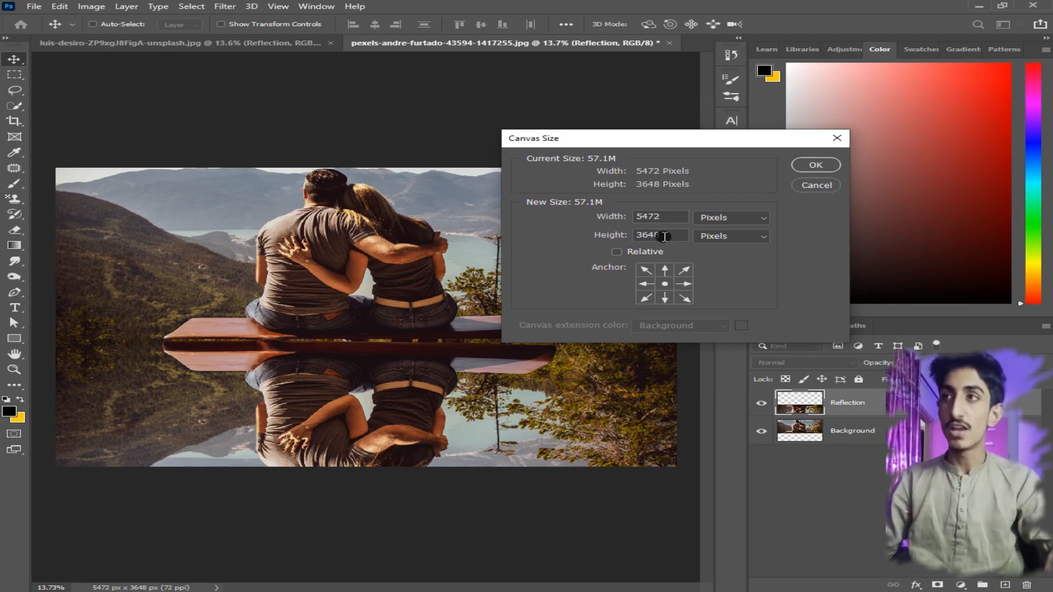
left_click(598, 235)
type("4500")
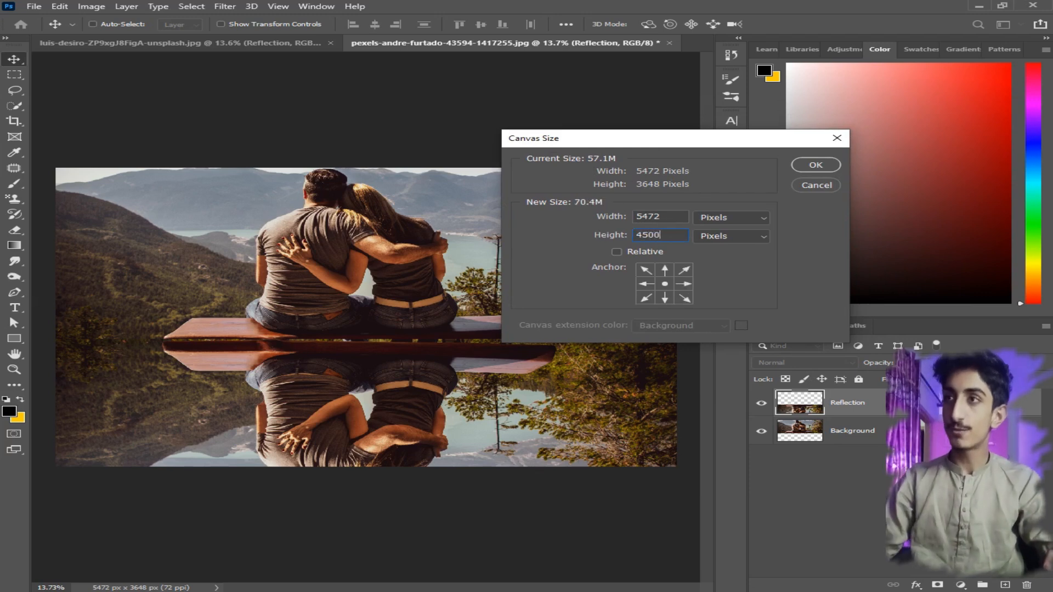
left_click(813, 165)
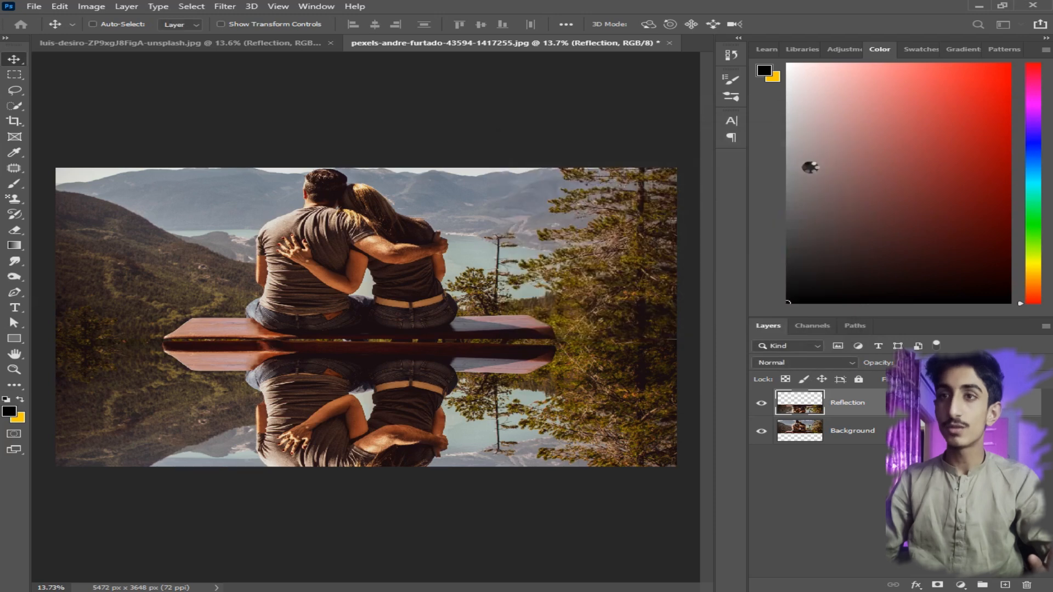
key("ctrl+0")
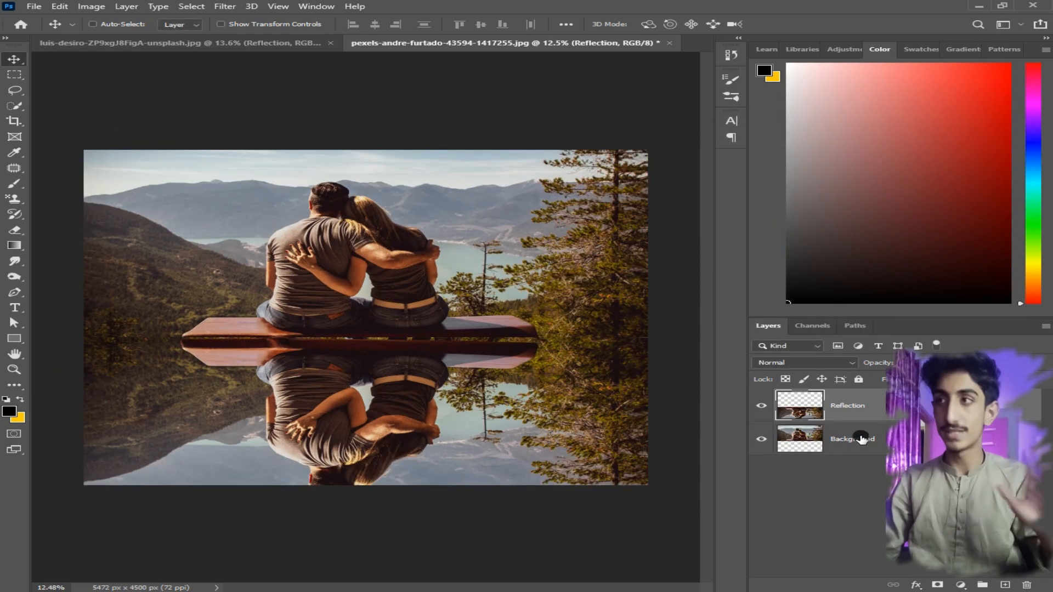
- Move the Background layer straight up with Free Transform to a Y position of about 554 px
left_click(857, 438)
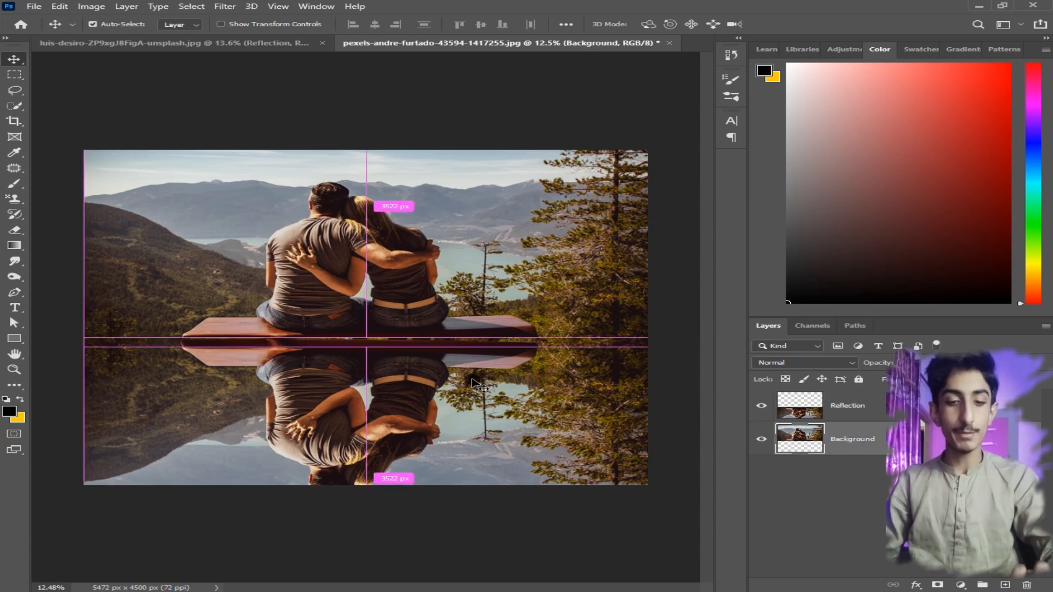
key("ctrl+t")
left_click_drag(410, 230, 410, 210)
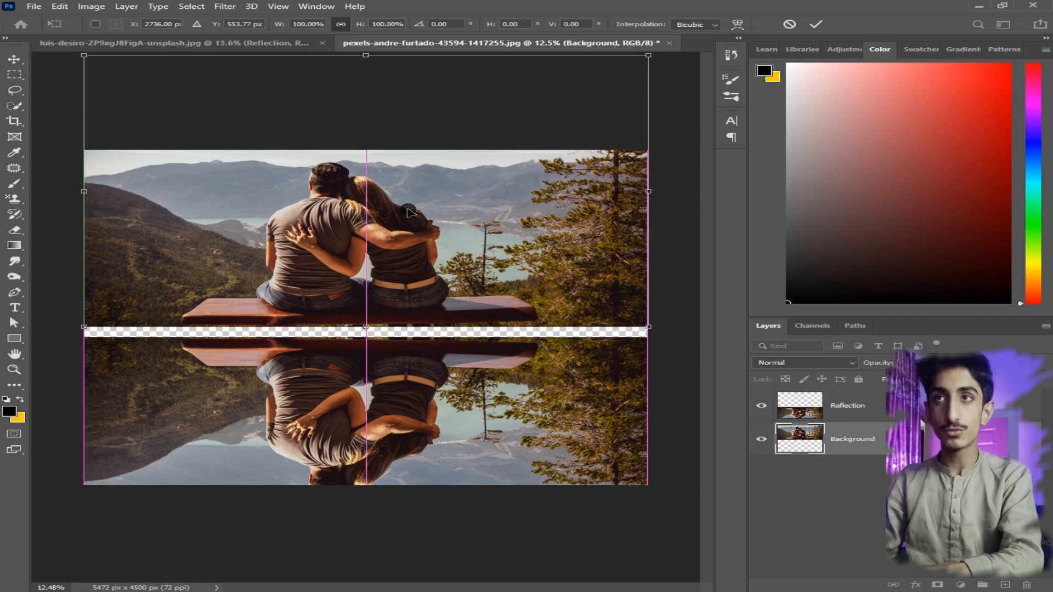
scroll(344, 133, "up", 3)
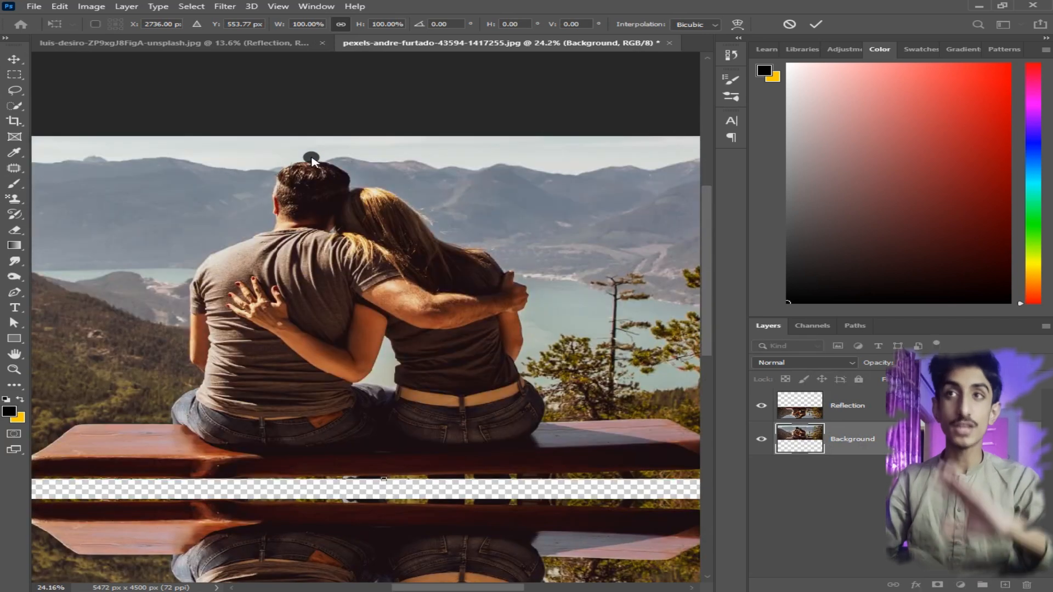
scroll(292, 184, "down", 3)
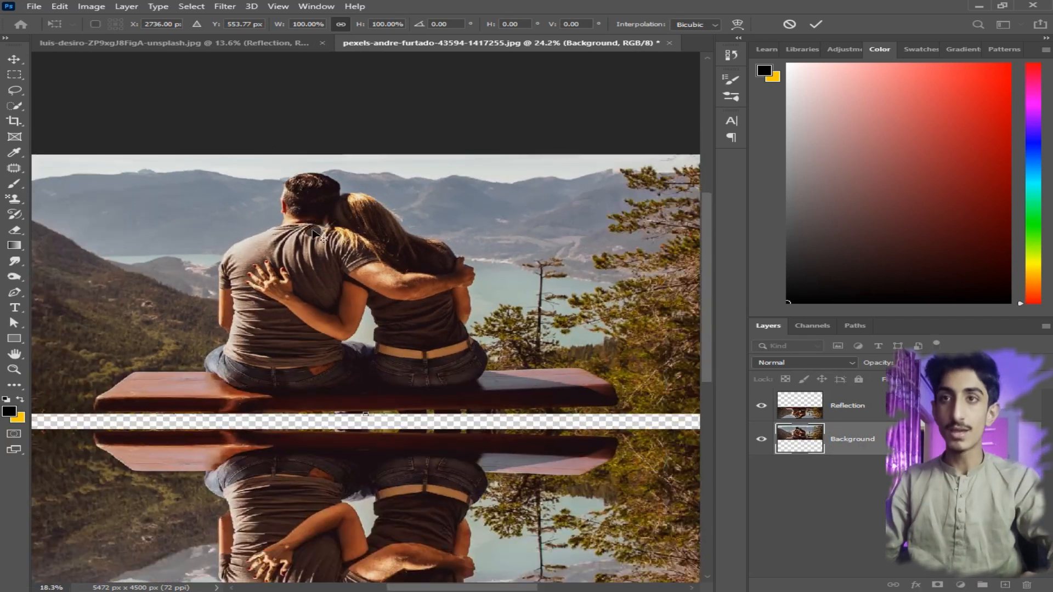
key("Return")
- Move the Reflection layer straight up with Free Transform to a Y position of about 4064 px, so the mirrored bench meets the real bench
left_click(850, 406)
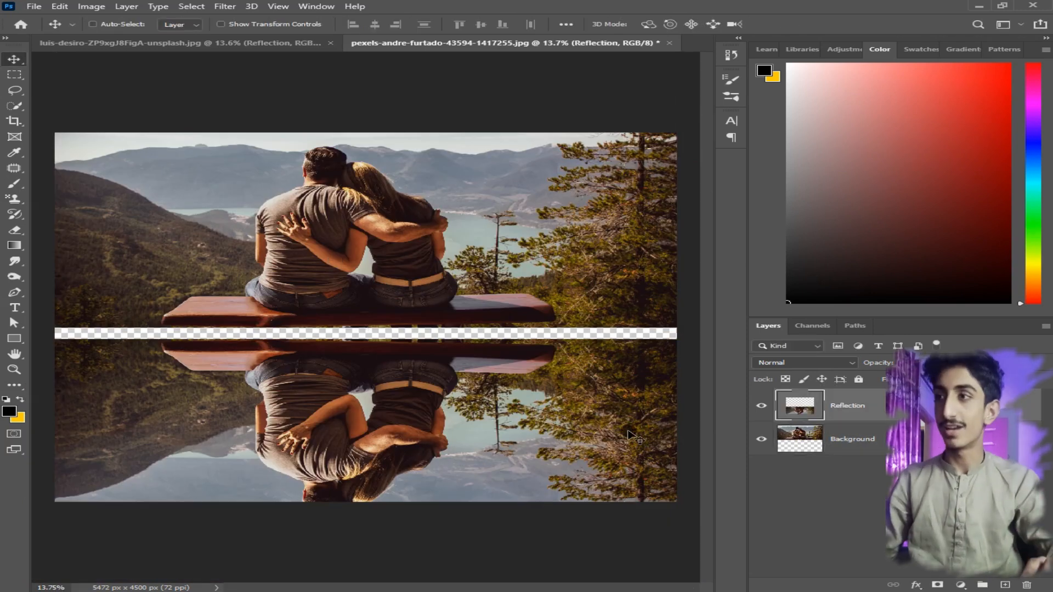
key("ctrl+t")
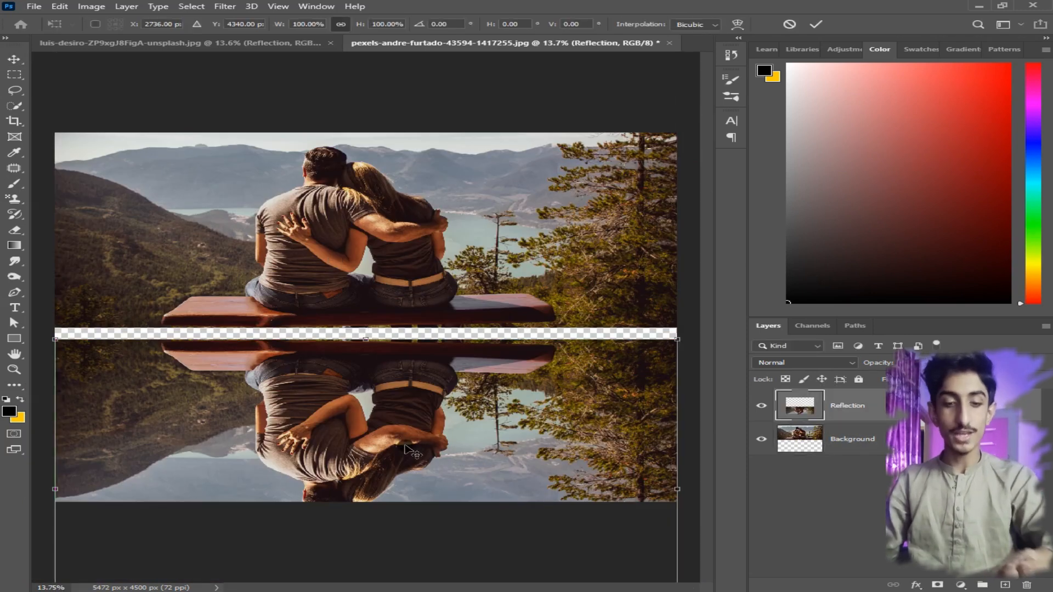
left_click_drag(367, 413, 367, 411)
key("Up")
key("Up")
key("Up")
key("Up")
key("Up")
key("Up")
key("Up")
key("Up")
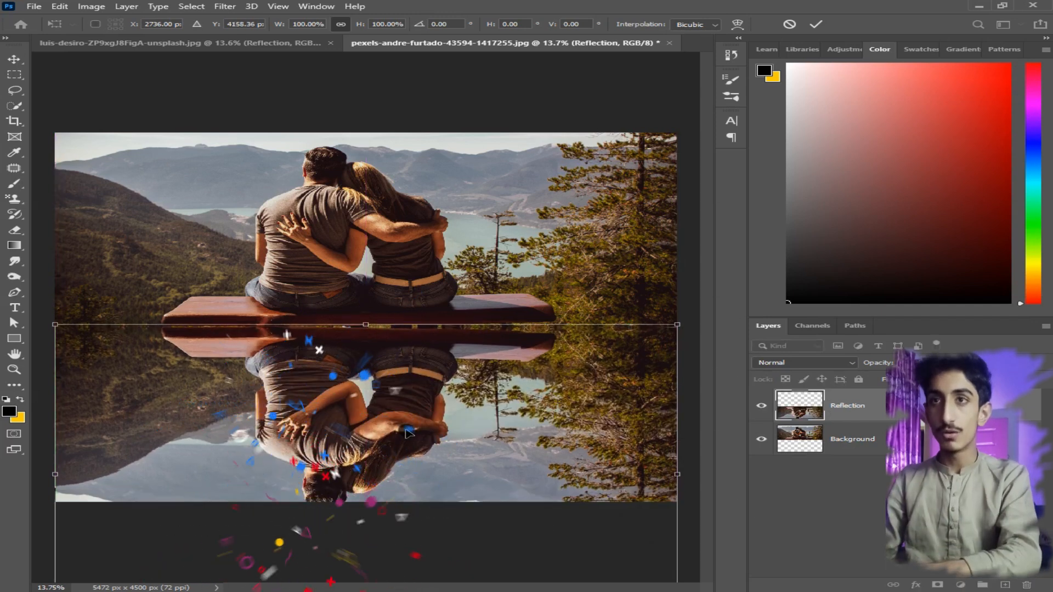
key("Up")
key("Up")
key("Up")
key("Up")
key("Up")
key("Up")
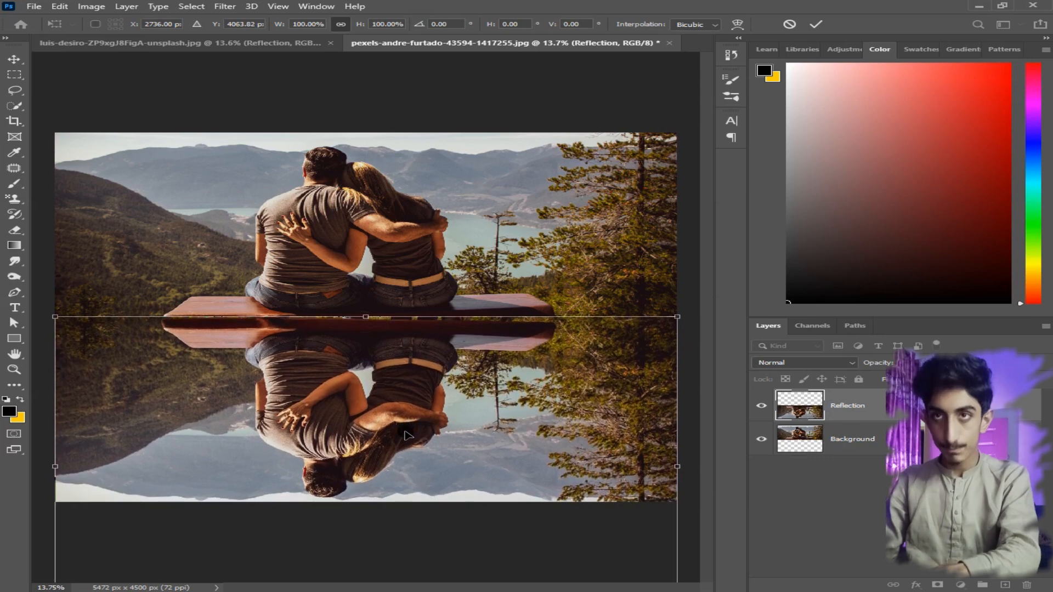
left_click(817, 24)
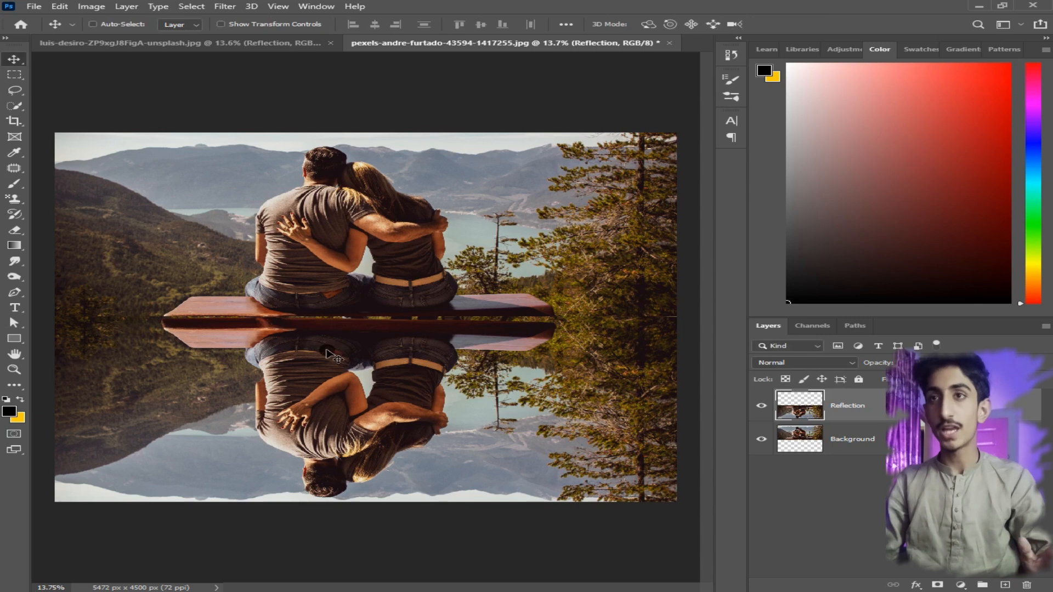
- Select the gap between the right end of the bench and its reflection, fill it with Content-Aware at 100% opacity, and deselect
scroll(425, 323, "up", 4)
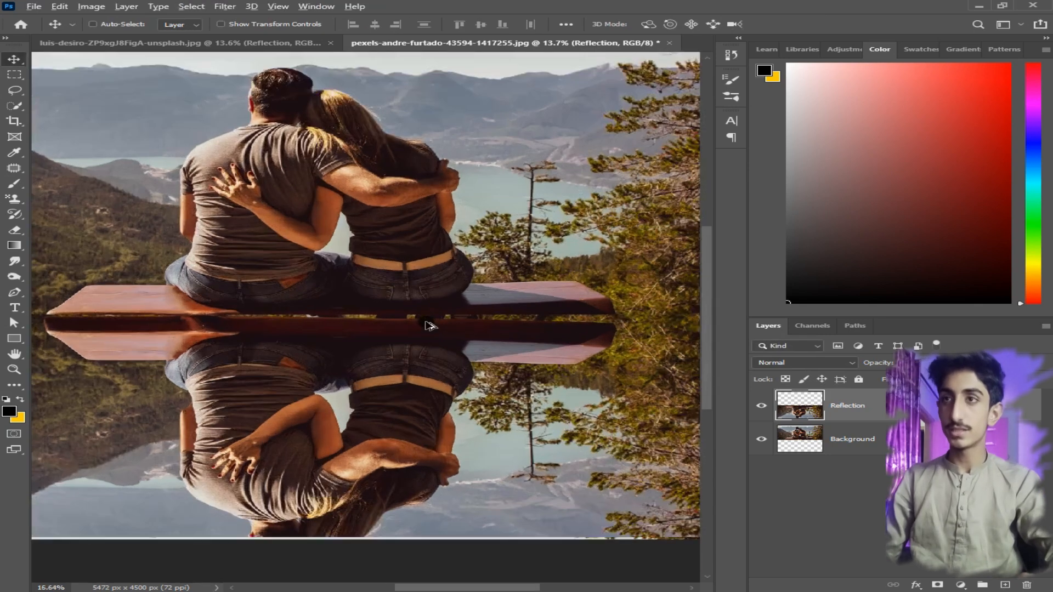
scroll(596, 312, "up", 2)
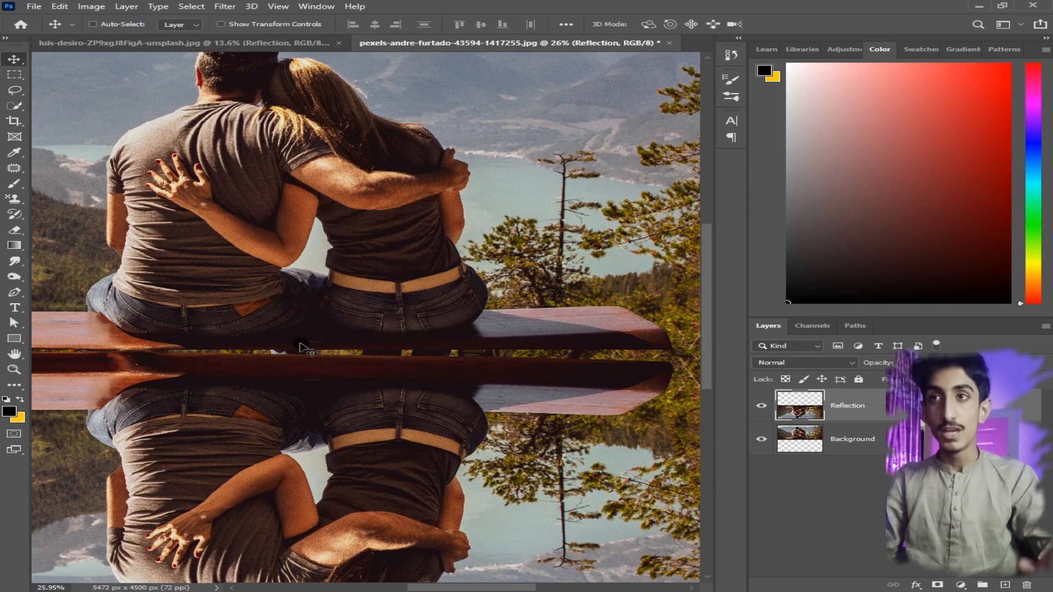
right_click(17, 75)
left_click(71, 78)
left_click_drag(483, 345, 669, 368)
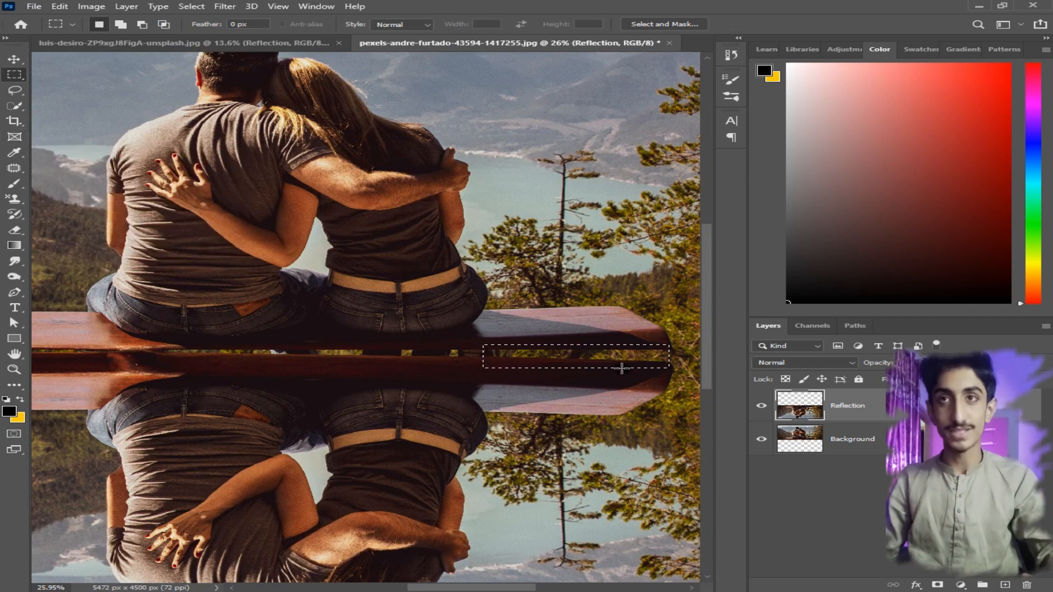
key("shift+F5")
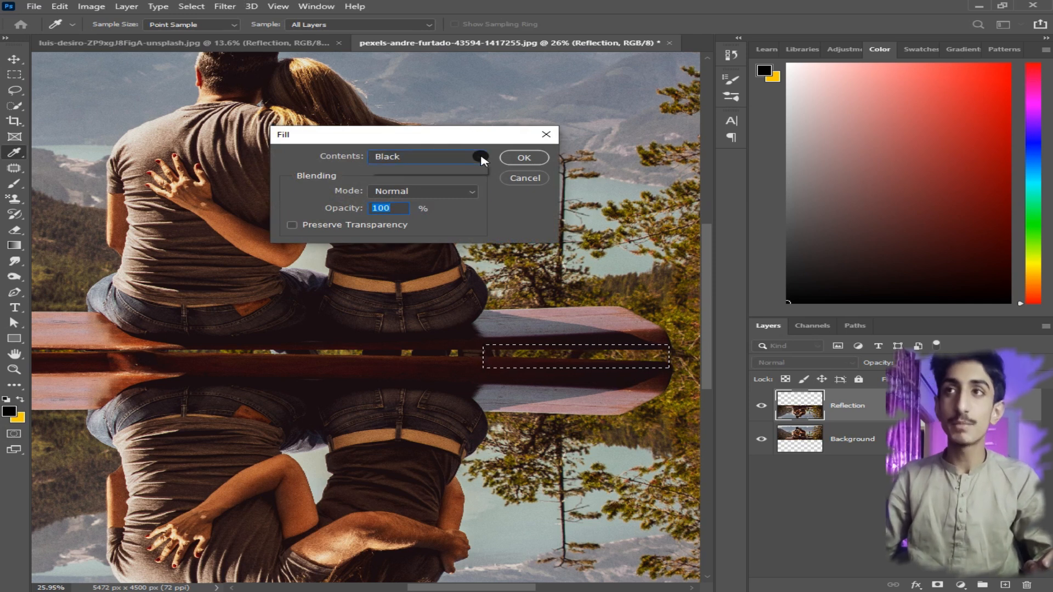
left_click(481, 158)
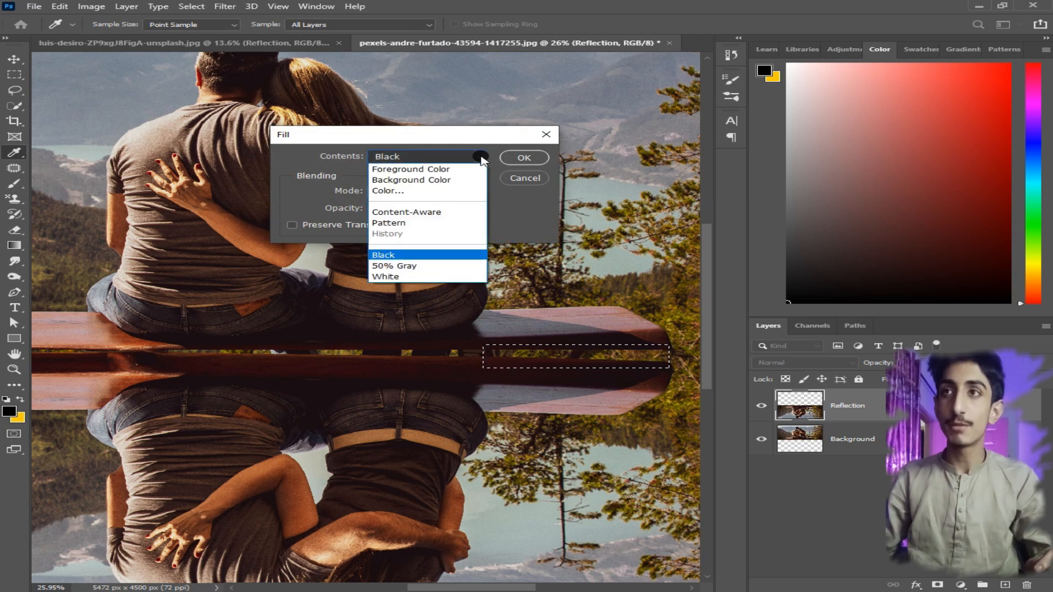
left_click(453, 219)
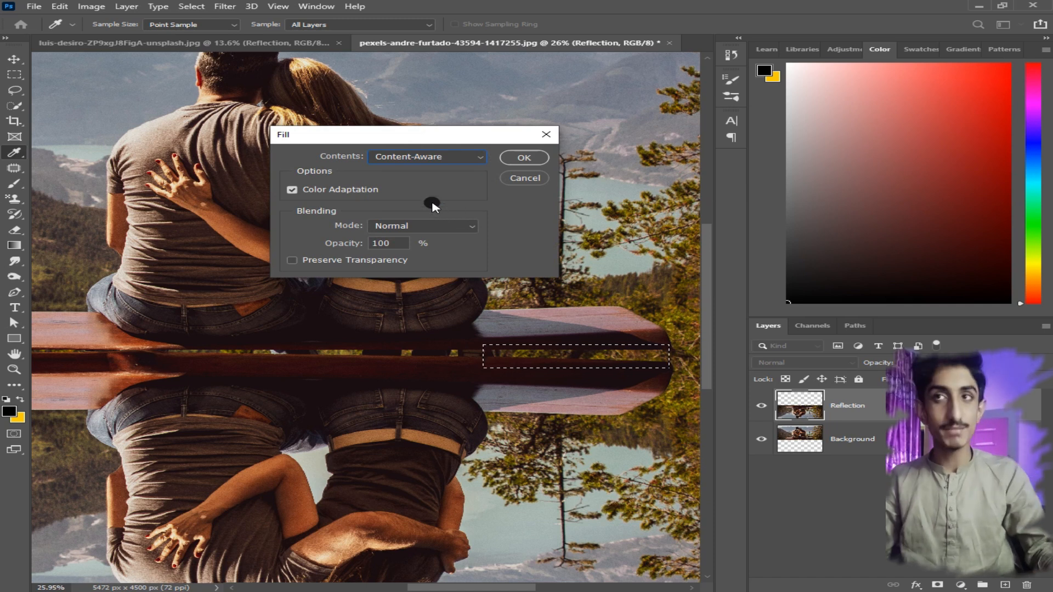
left_click(518, 158)
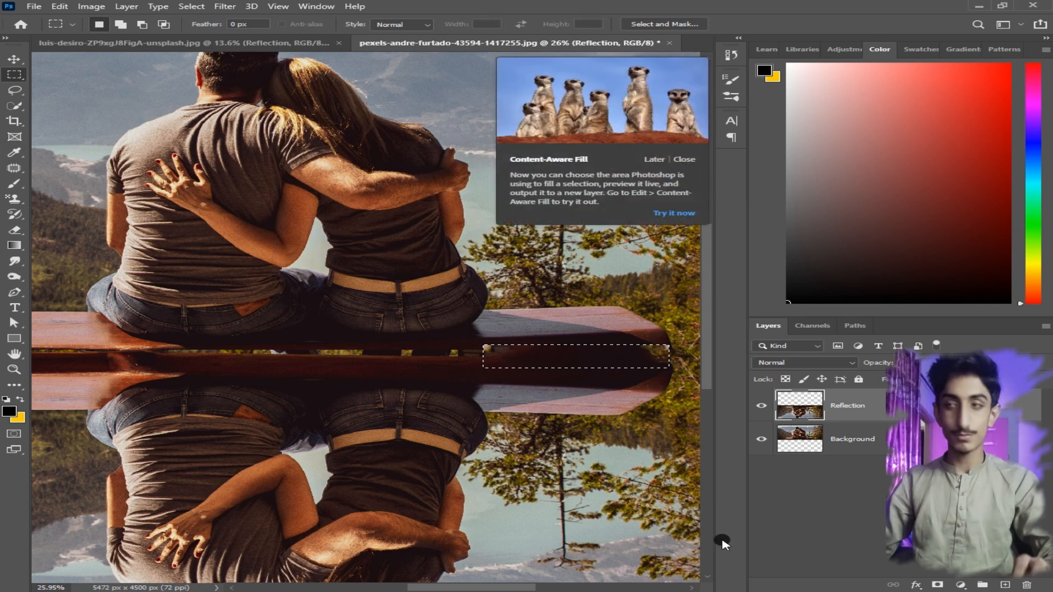
key("ctrl+d")
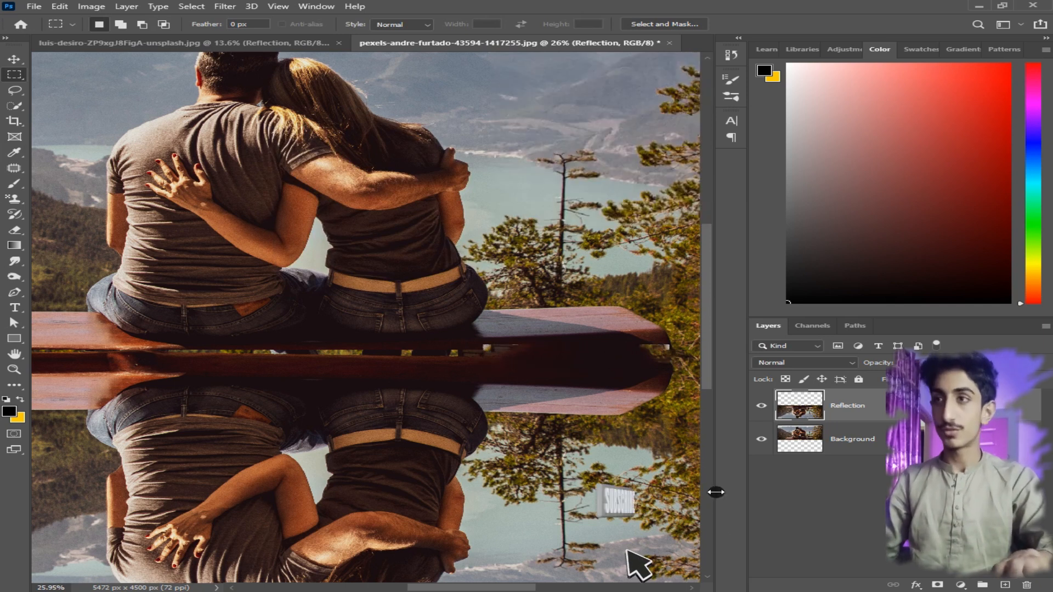
- Examine the seam between the bench and its reflection up close and review the available healing and patch tools
scroll(602, 388, "down", 3)
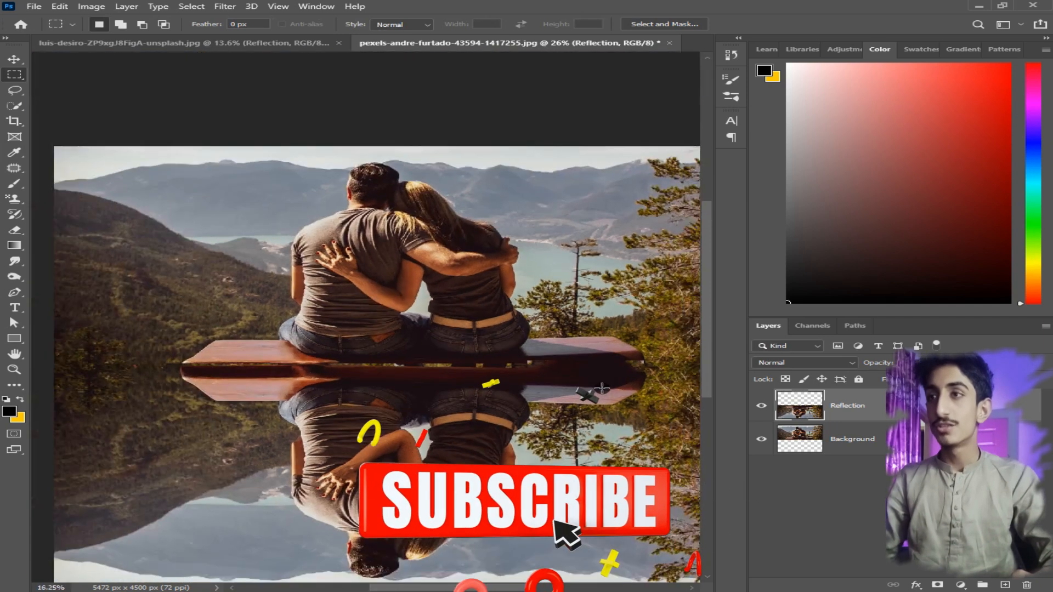
scroll(591, 386, "up", 3)
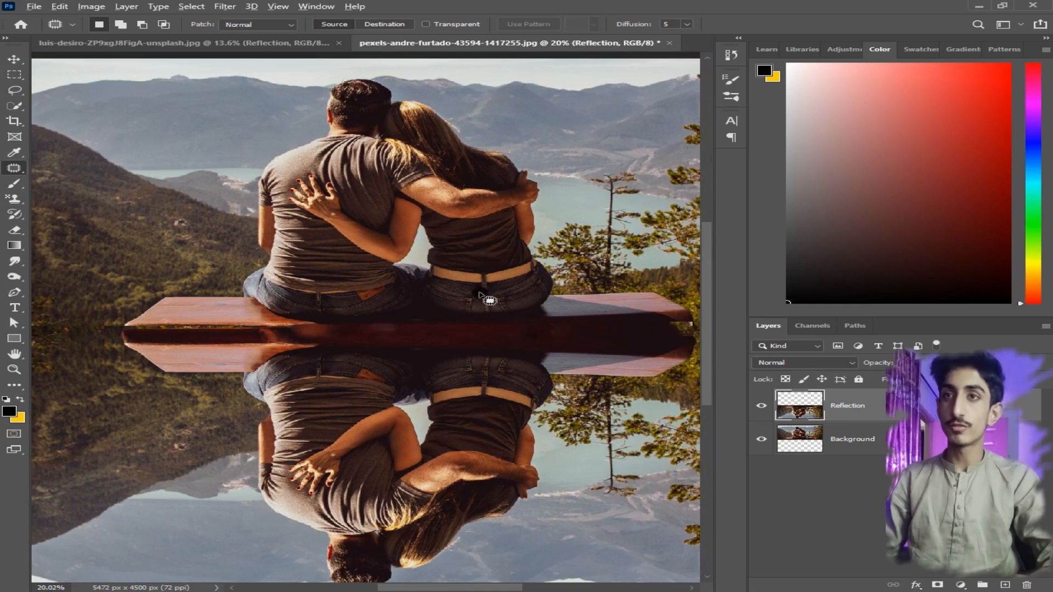
scroll(482, 294, "up", 2)
scroll(481, 301, "down", 2)
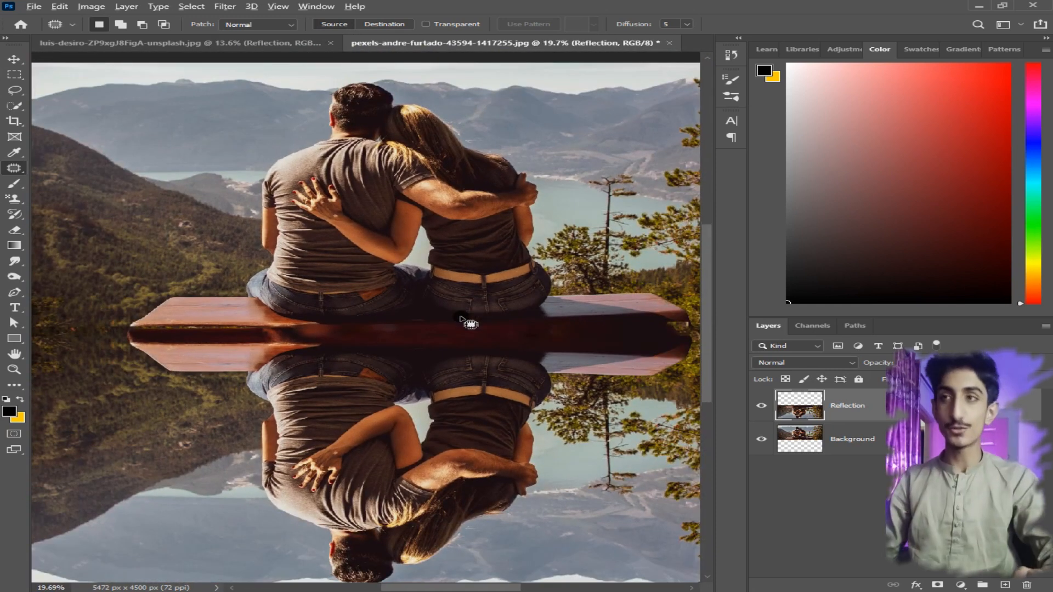
scroll(470, 317, "up", 1)
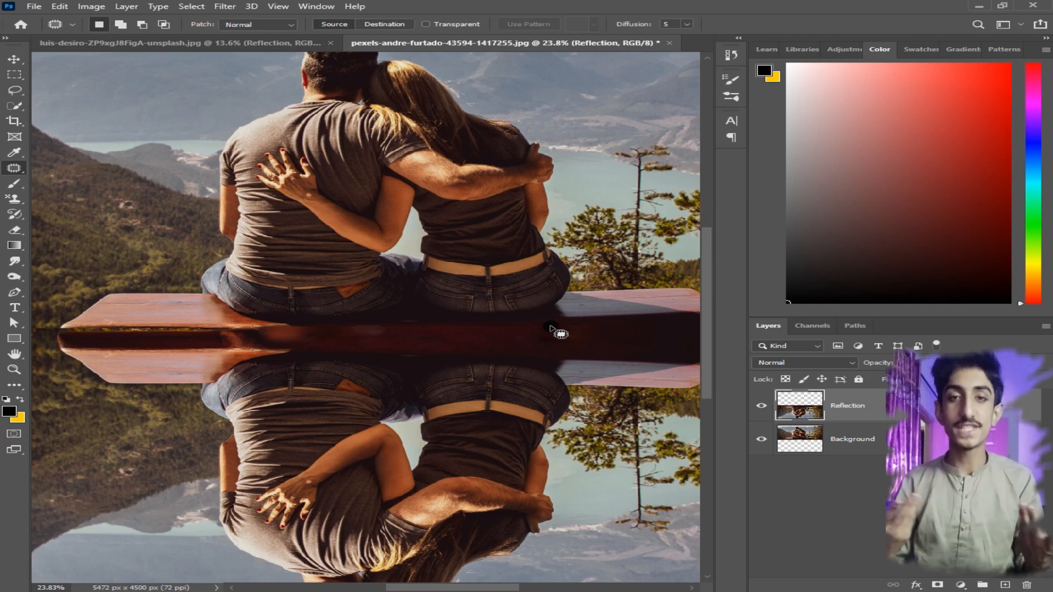
scroll(523, 316, "down", 1)
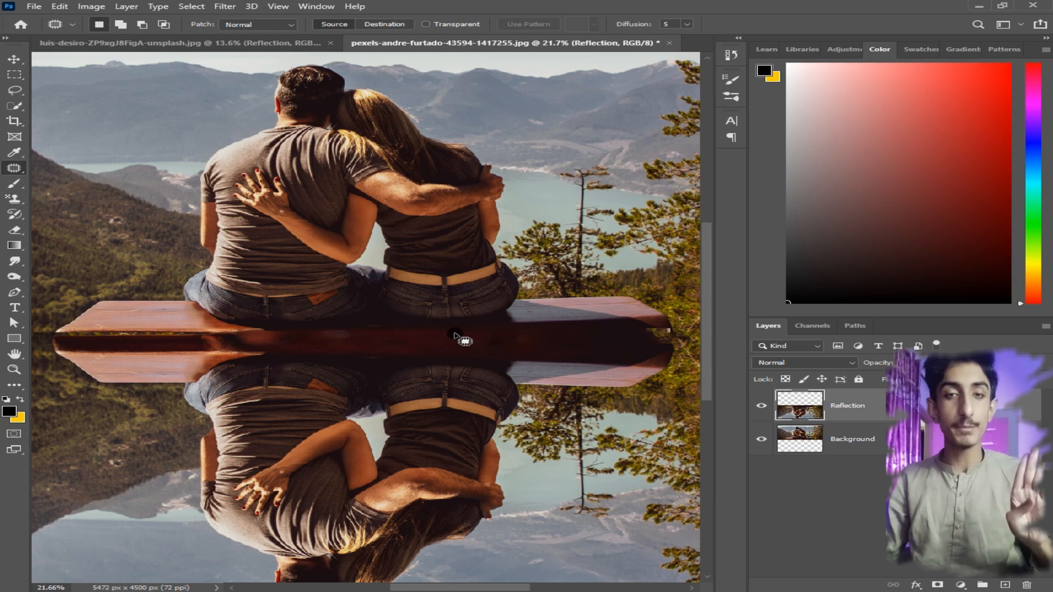
right_click(16, 169)
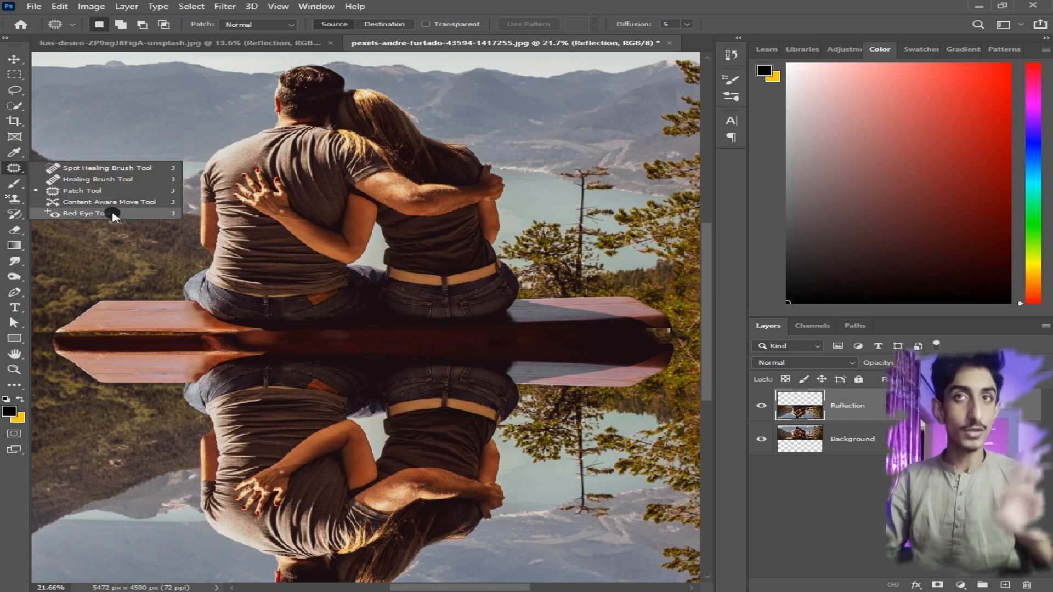
left_click(23, 171)
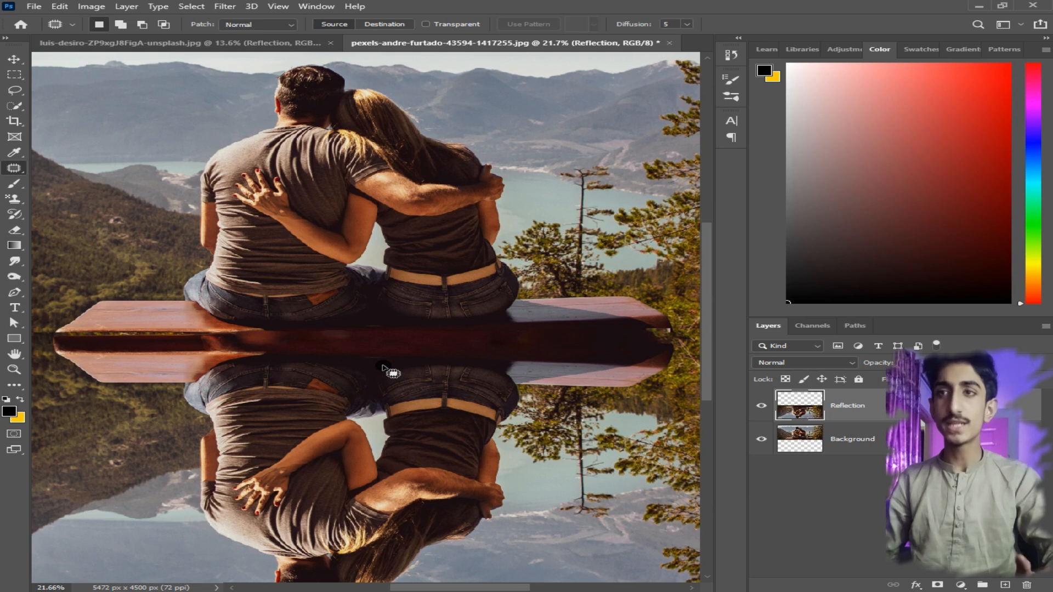
- Apply a Motion Blur to the Reflection layer with an angle of 90° and a distance of 138 pixels
scroll(363, 328, "down", 4)
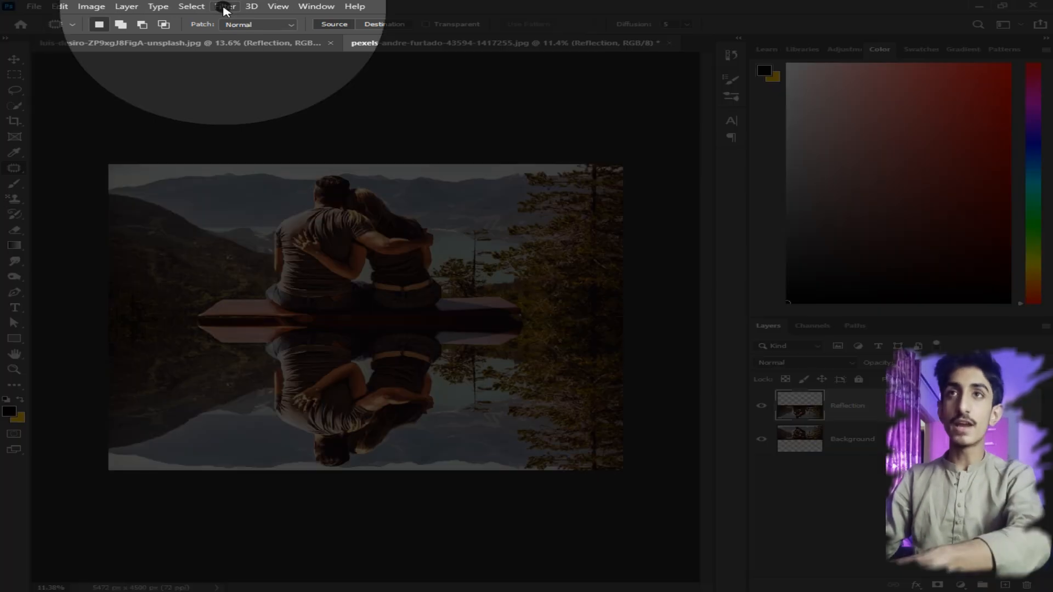
left_click(225, 11)
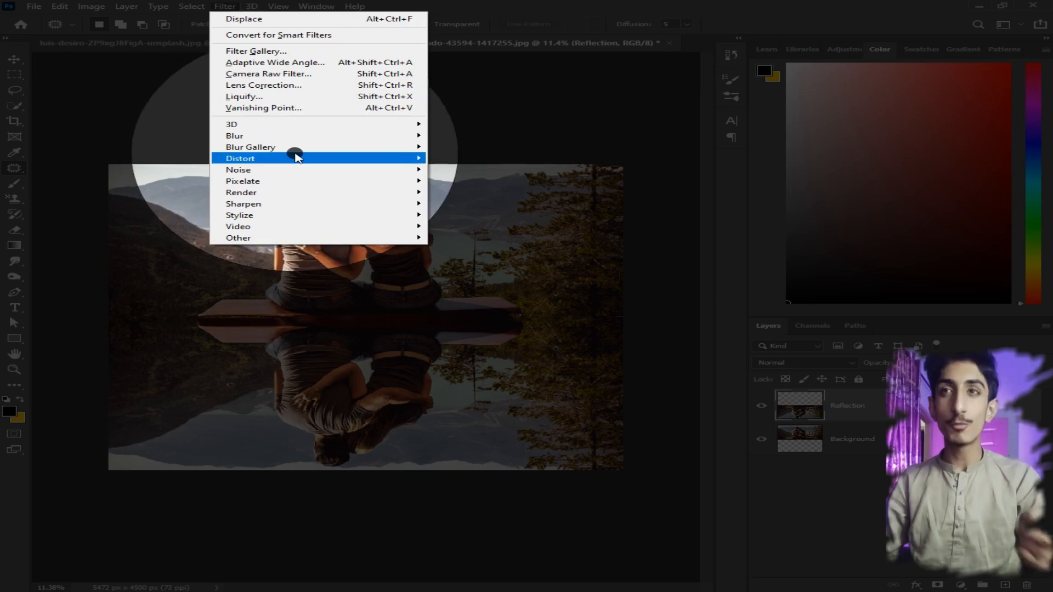
mouse_move(284, 140)
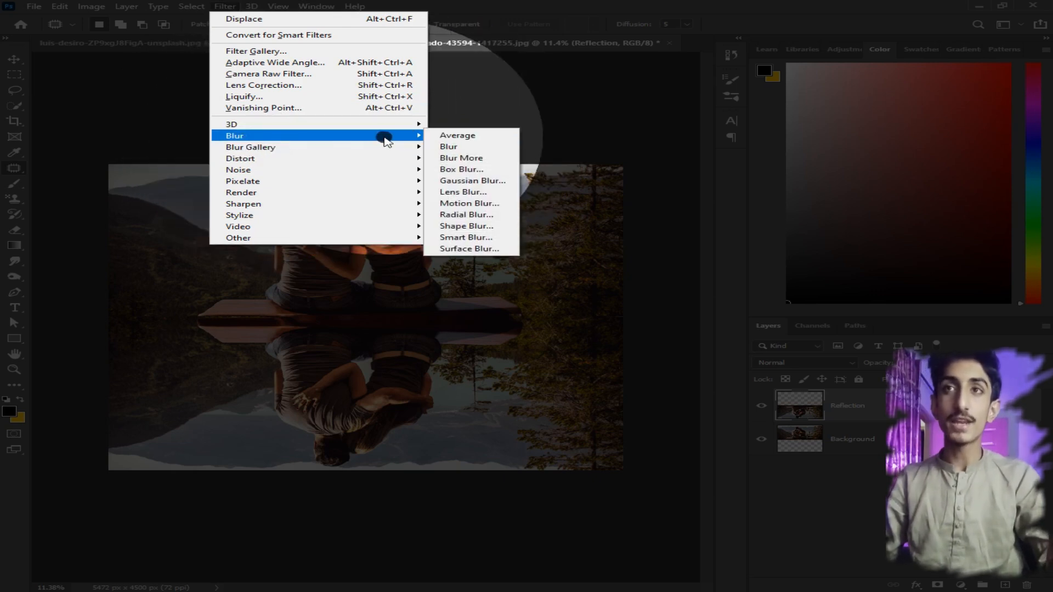
left_click(483, 203)
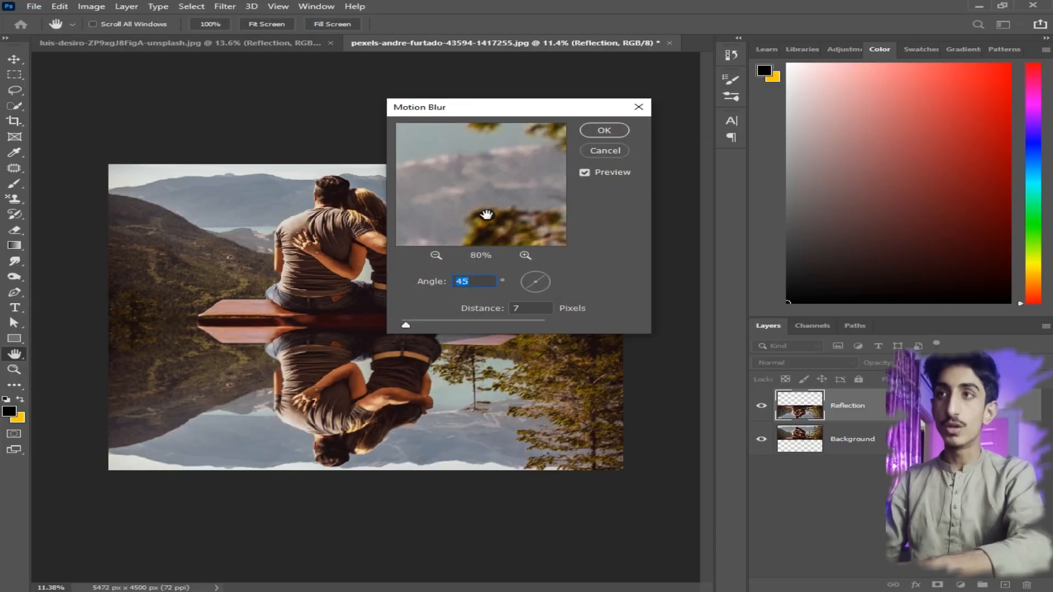
left_click_drag(514, 109, 572, 92)
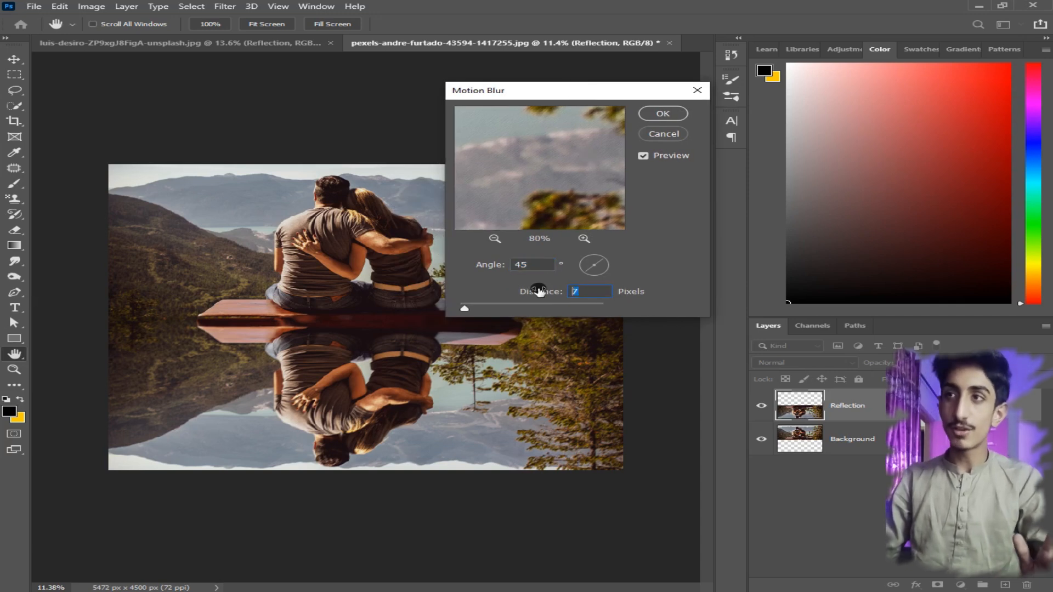
left_click_drag(465, 308, 519, 309)
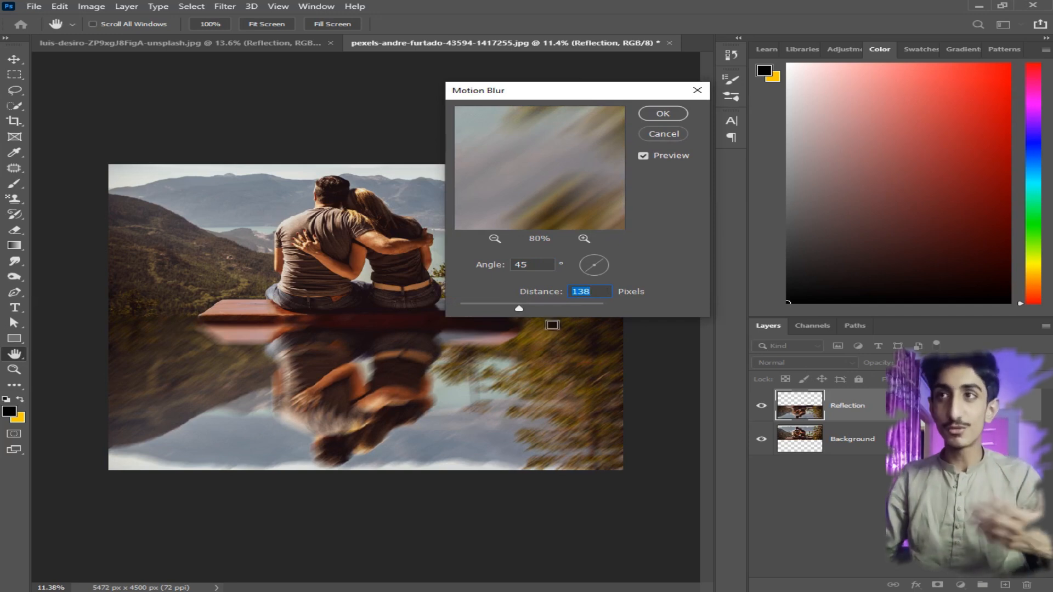
double_click(513, 264)
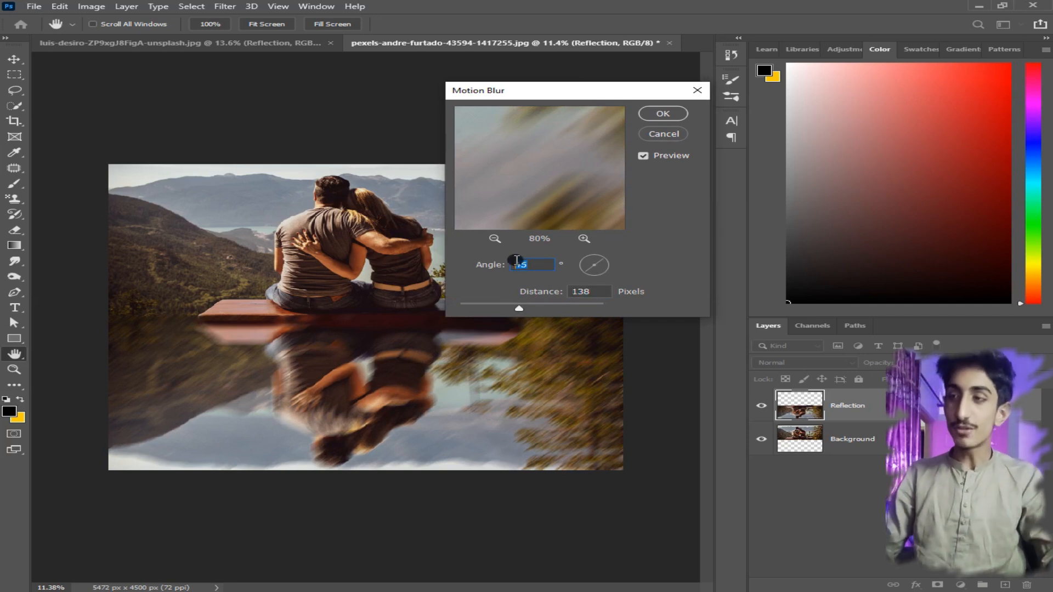
type("90")
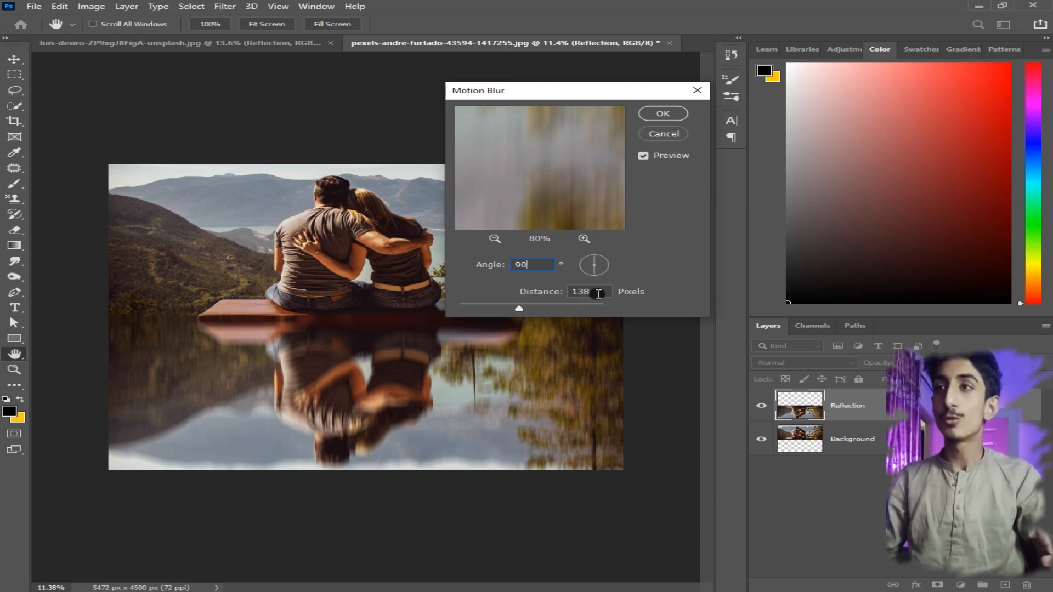
left_click(673, 114)
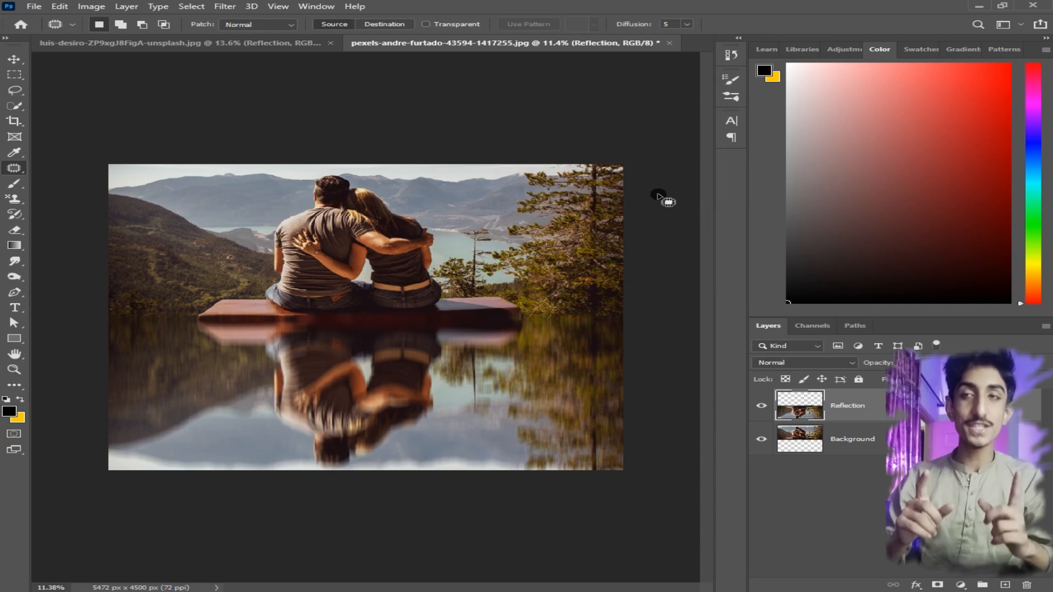
- Convert the Reflection layer to a smart object
left_click(866, 409, "ctrl")
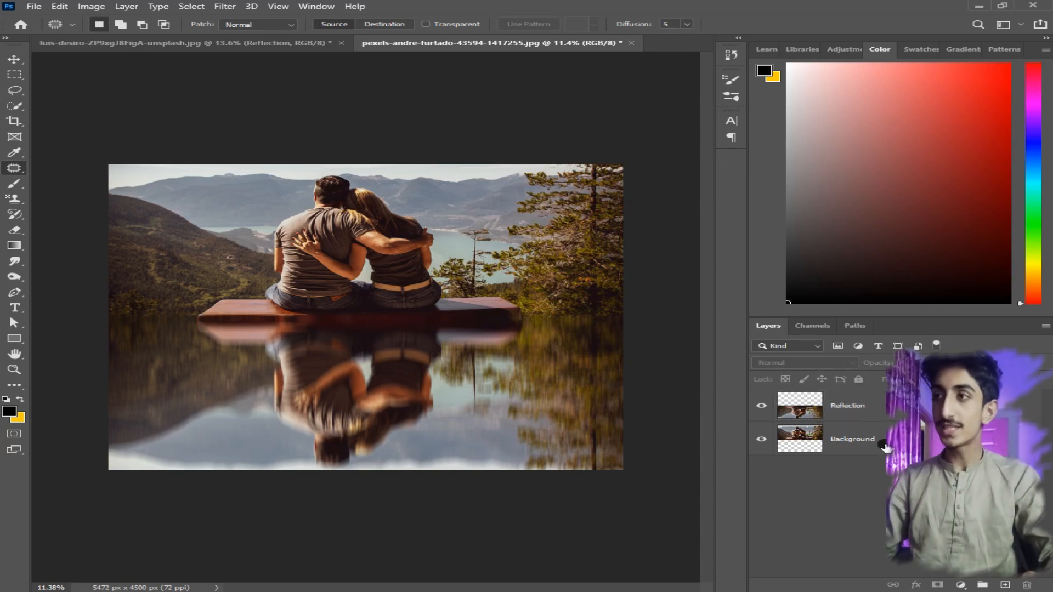
left_click(872, 409)
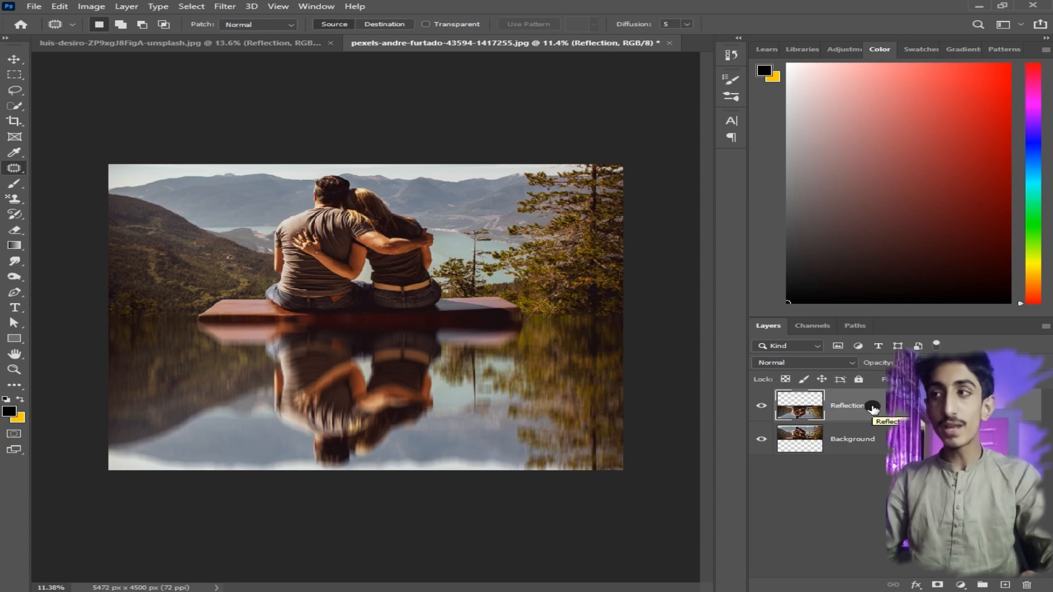
right_click(872, 408)
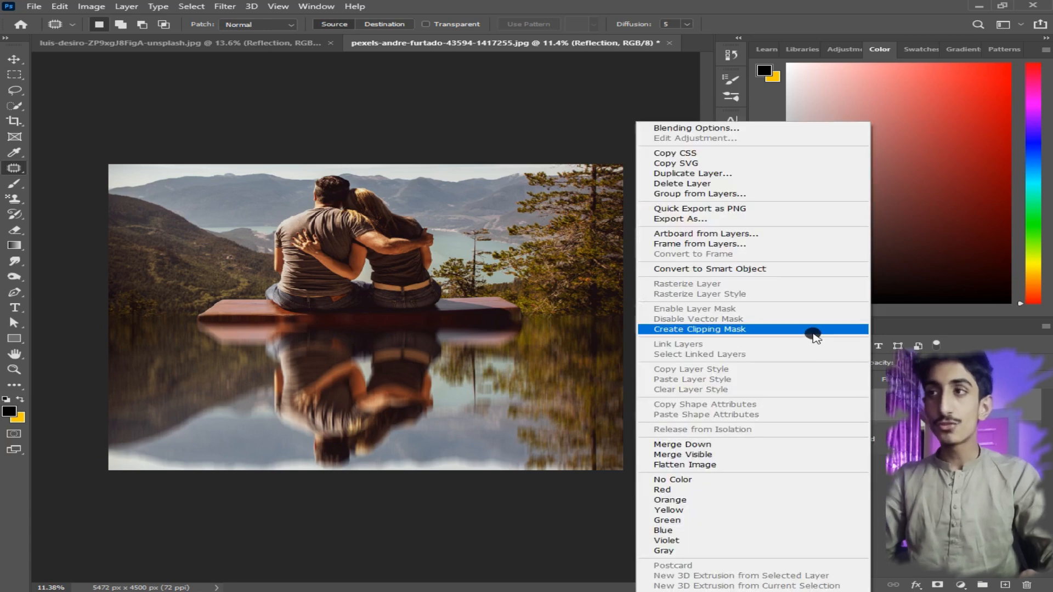
left_click(769, 328)
key("F11")
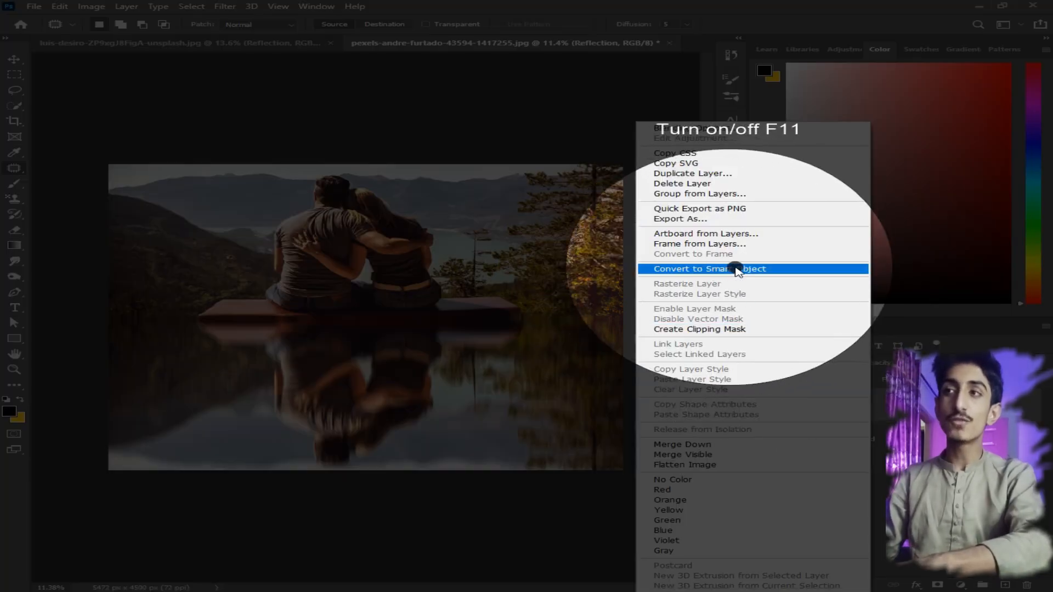
left_click(737, 269)
key("F11")
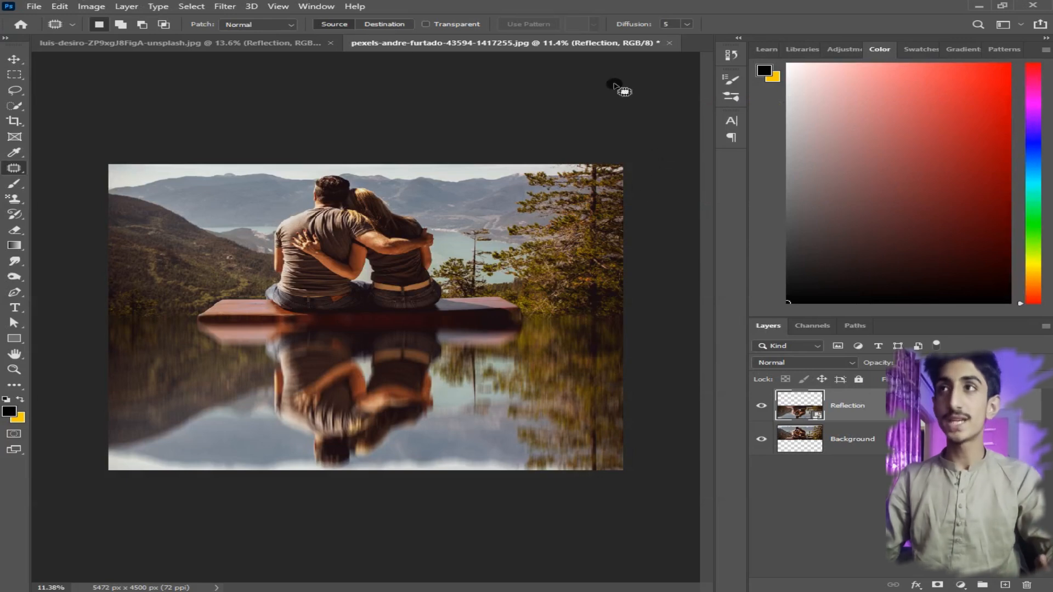
- Create a new 600 x 1000 px RGB document at 72 pixels/inch from the recent custom preset
left_click(37, 8)
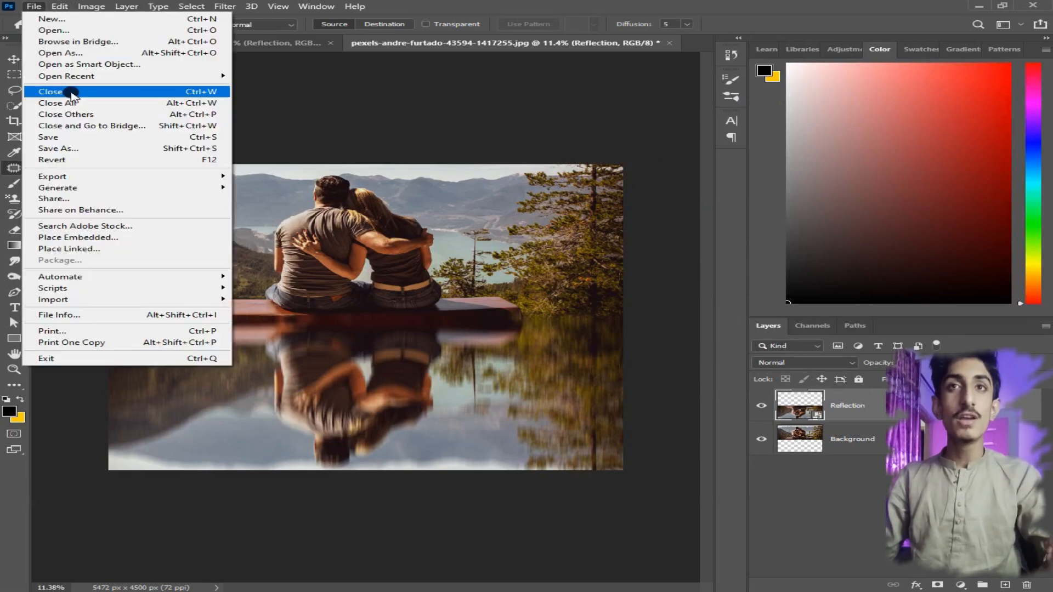
left_click(69, 19)
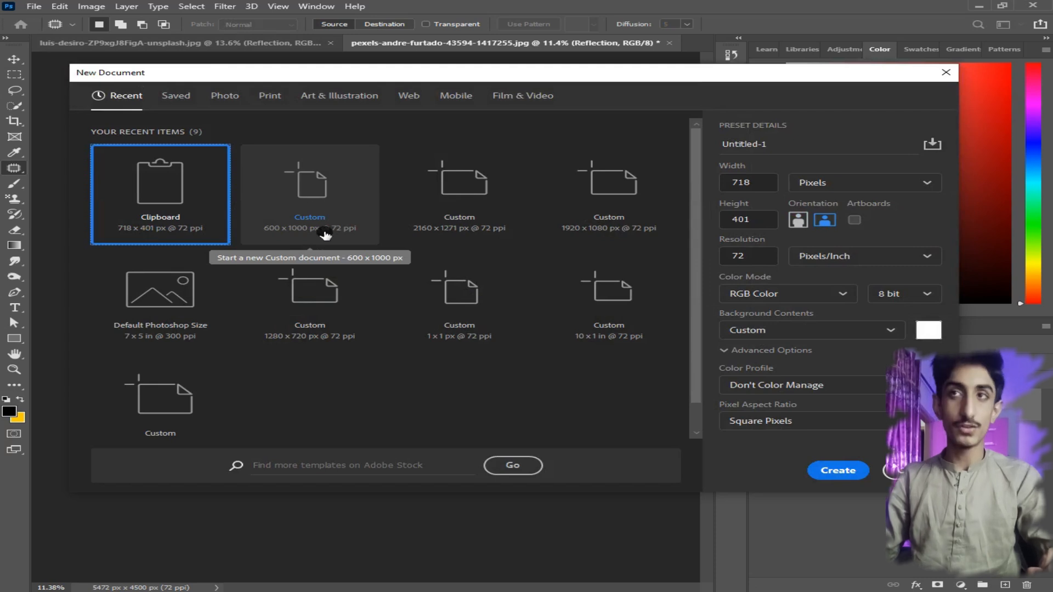
left_click(324, 195)
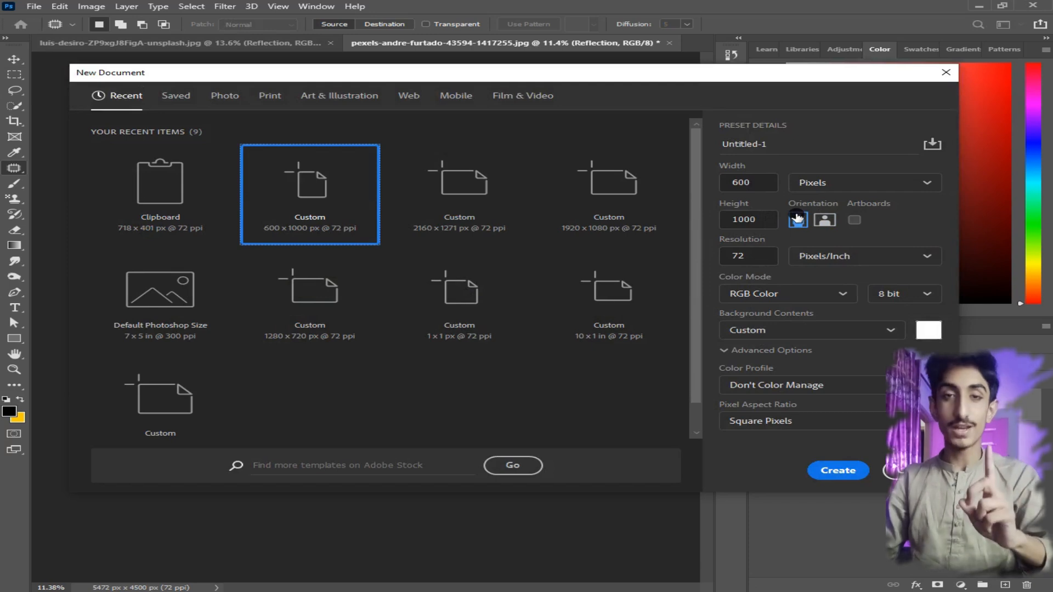
left_click(851, 471)
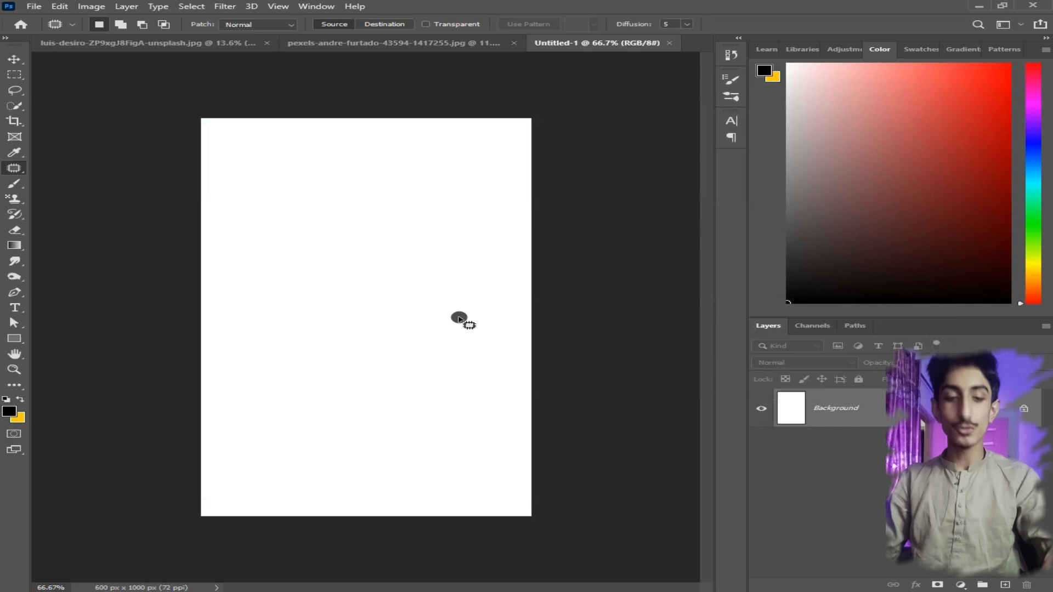
- Fill the new document's Background layer with the black foreground color in Normal mode at 100% opacity
scroll(460, 318, "down", 6)
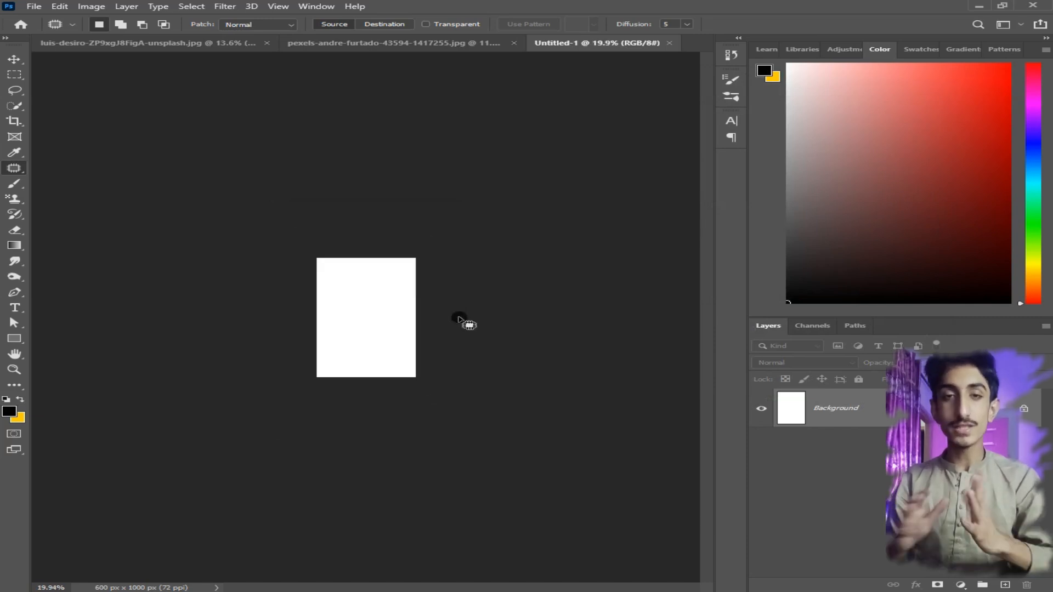
scroll(459, 319, "up", 3)
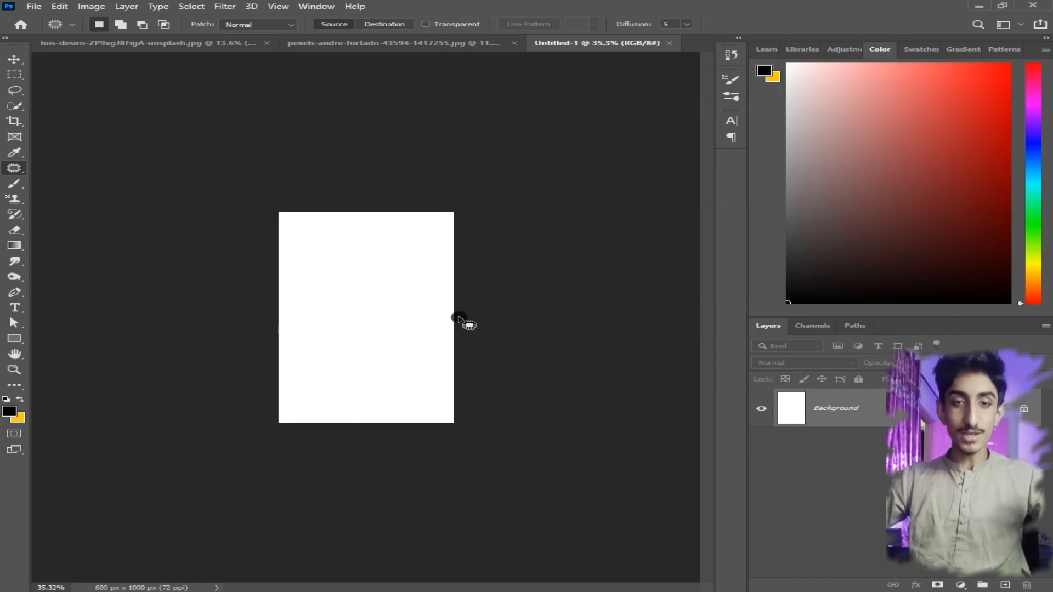
scroll(445, 302, "up", 4)
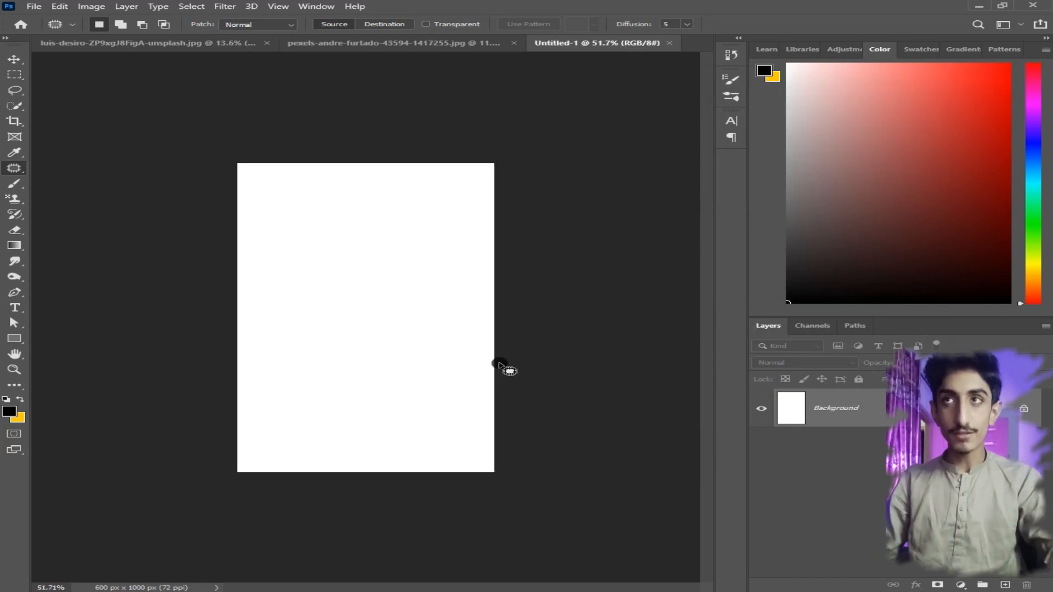
left_click(65, 7)
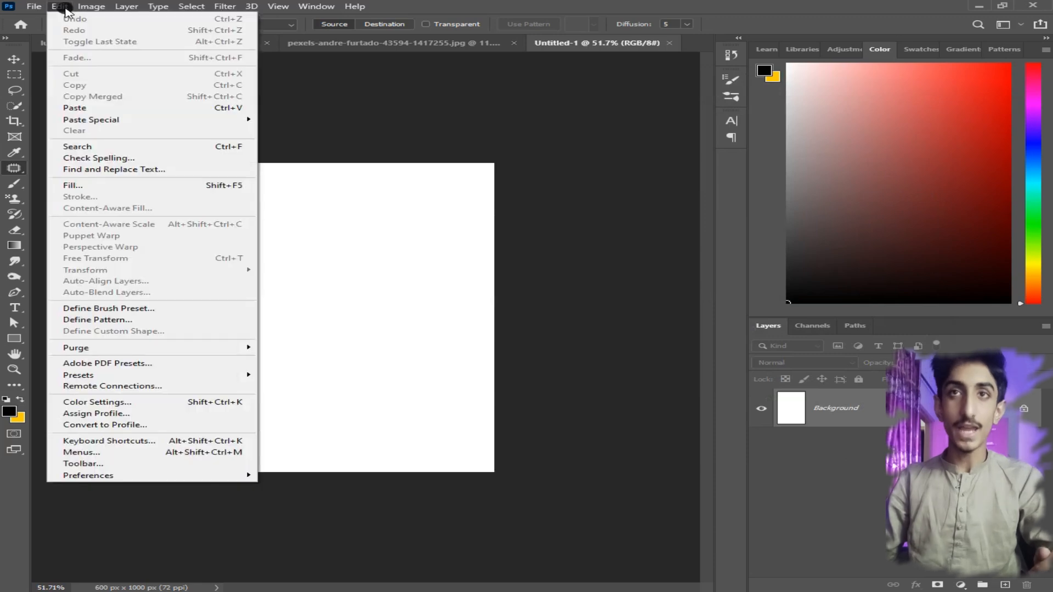
left_click(219, 186)
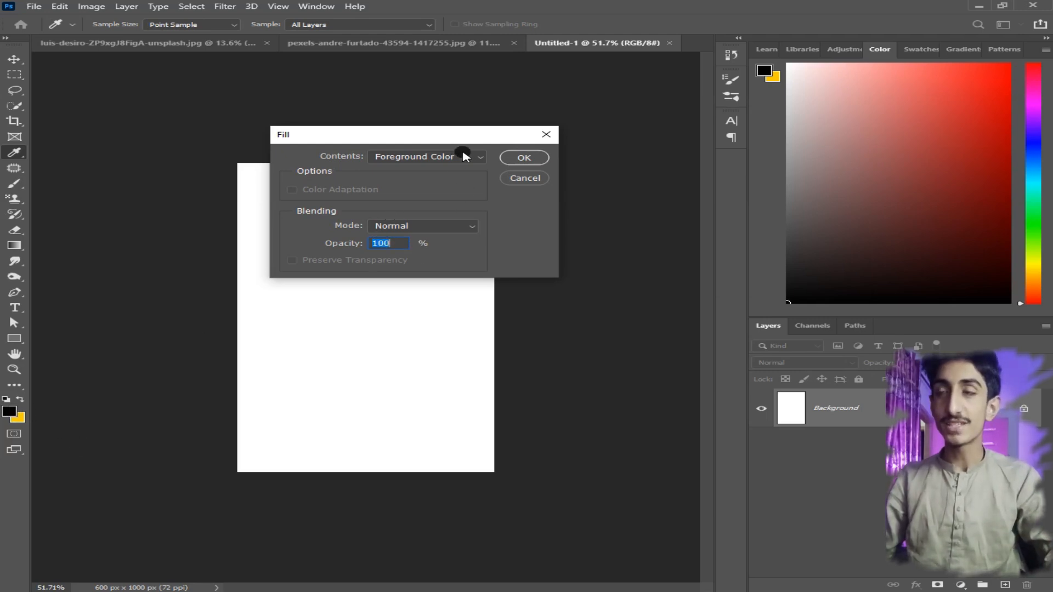
left_click(524, 157)
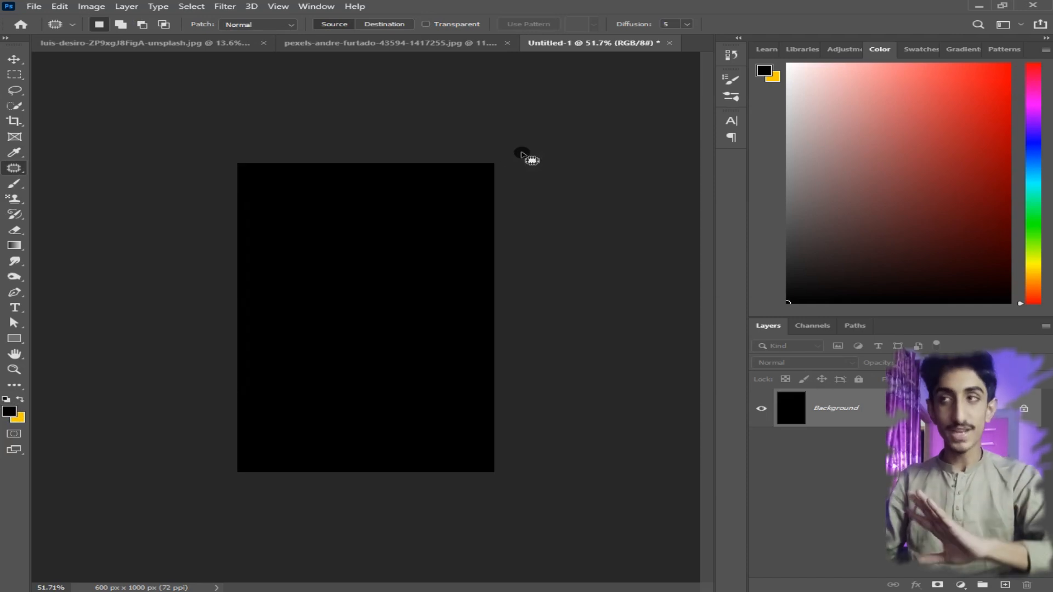
- Add monochromatic noise to the black Background layer with an amount of 400% and Uniform distribution
key("ctrl+plus")
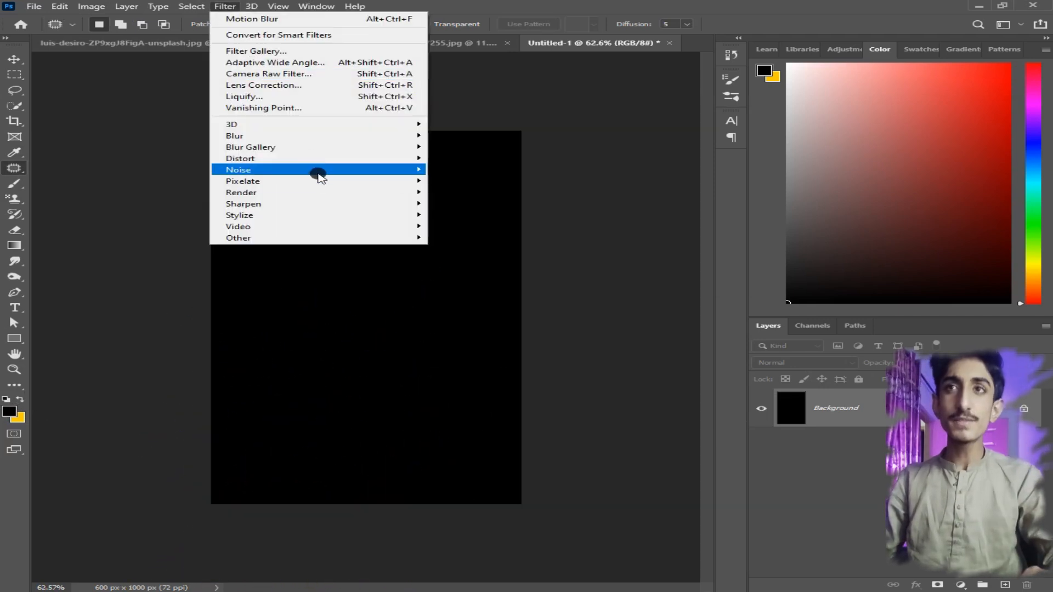
mouse_move(315, 172)
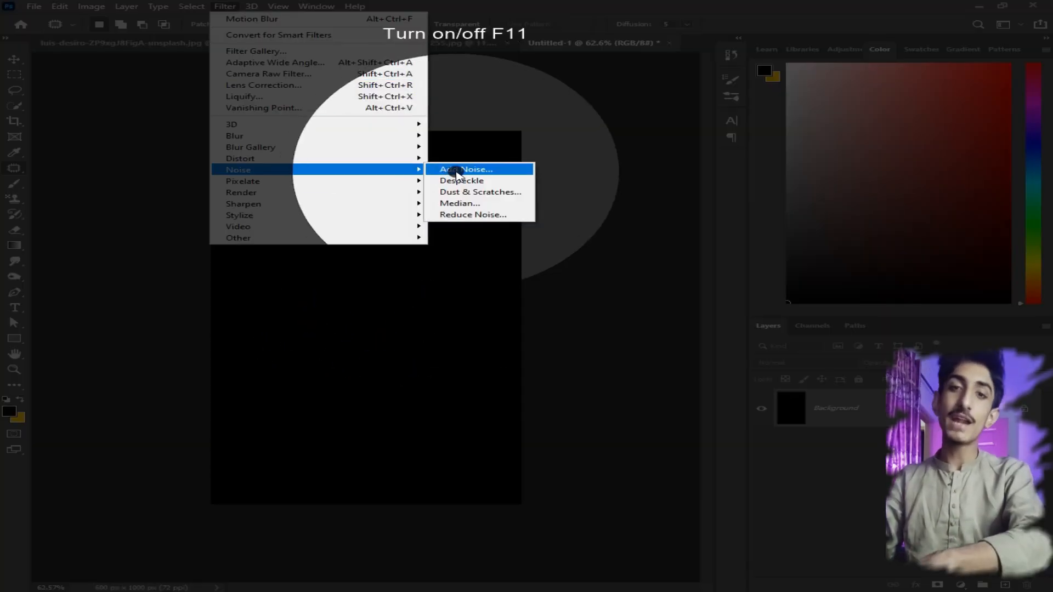
left_click(448, 173)
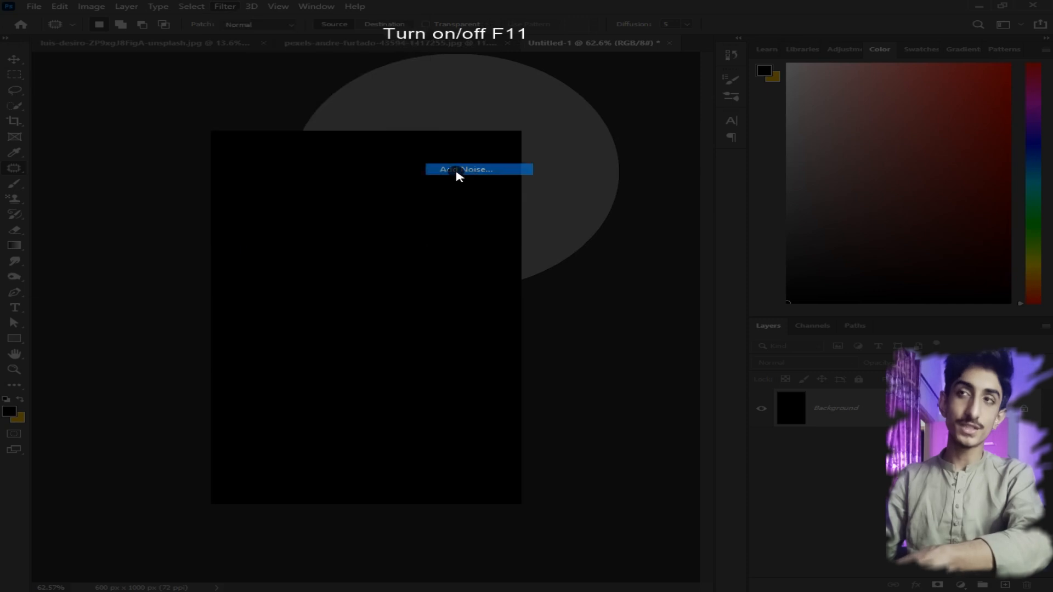
key("F11")
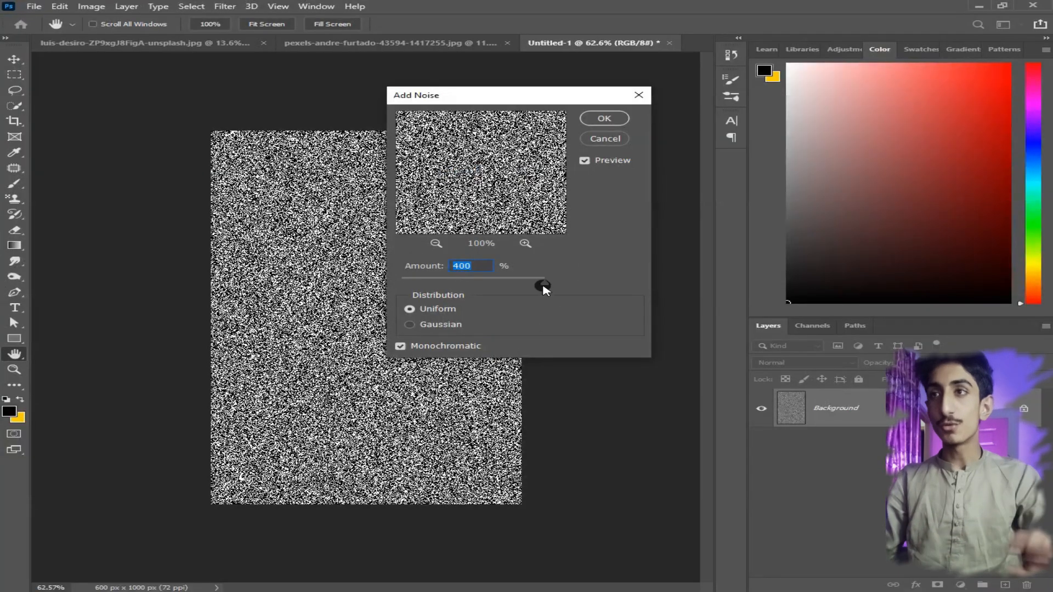
mouse_move(545, 287)
left_mouse_down()
mouse_move(463, 284)
mouse_move(545, 282)
left_mouse_up()
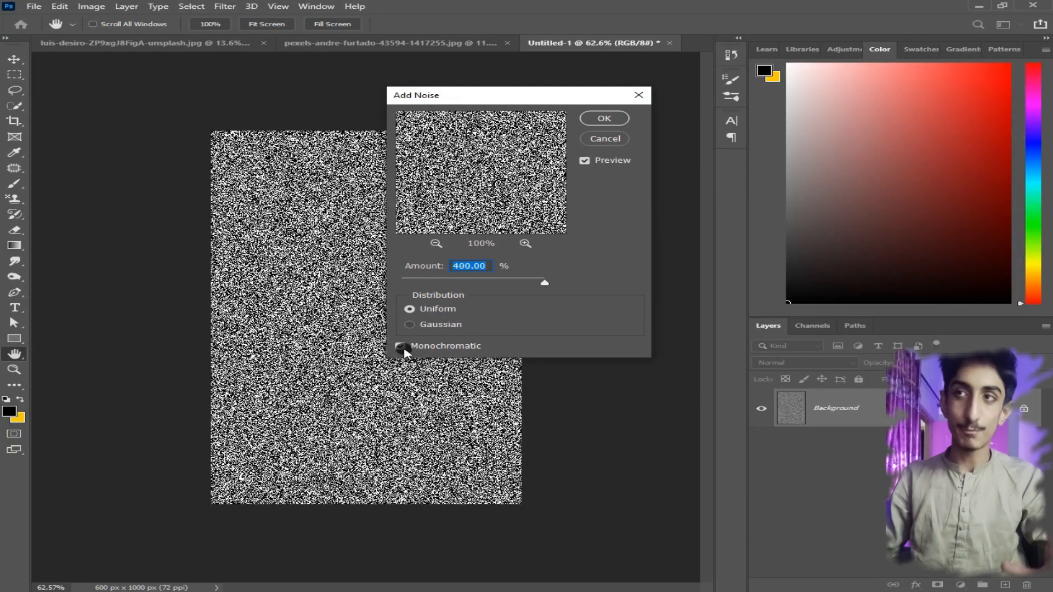
left_click(401, 348)
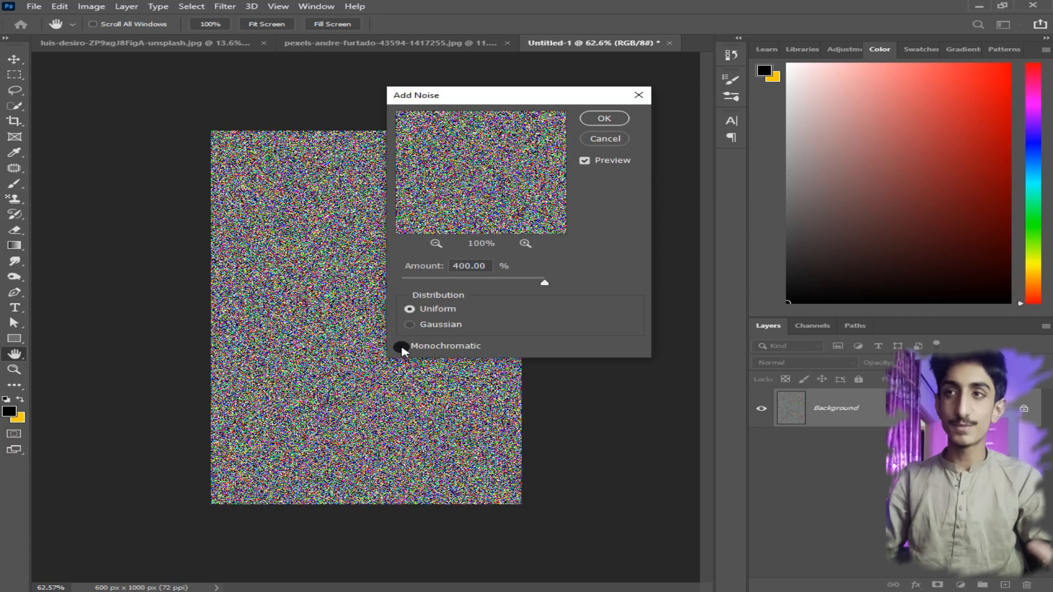
left_click(401, 347)
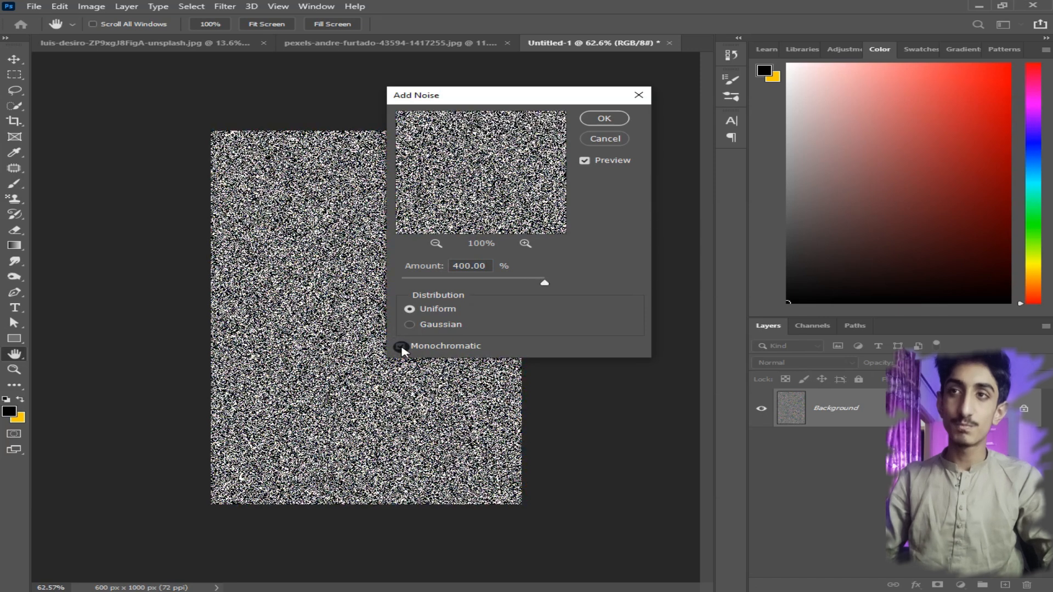
left_click(401, 347)
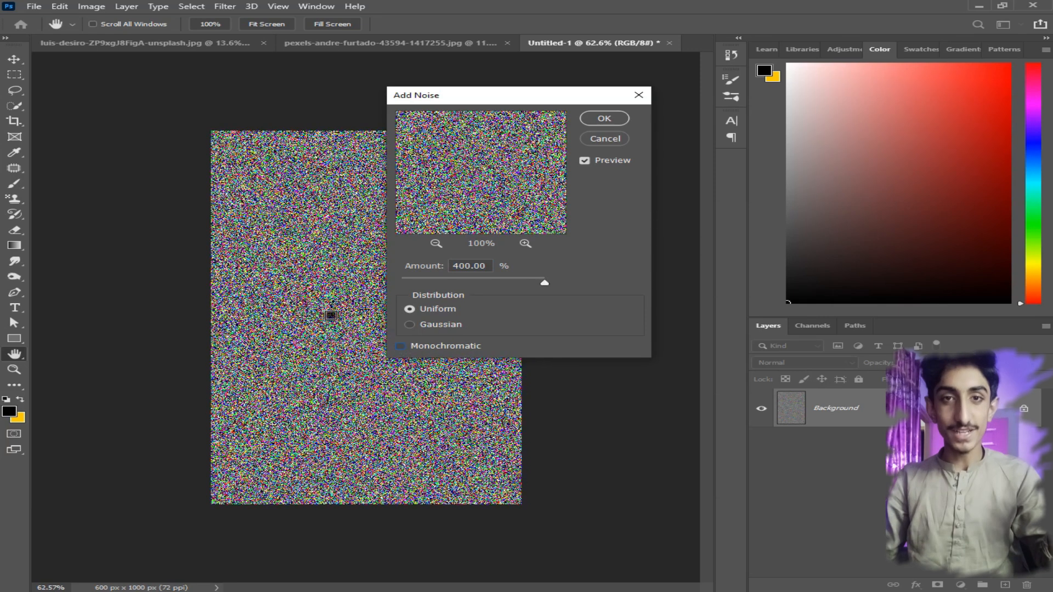
left_click(401, 347)
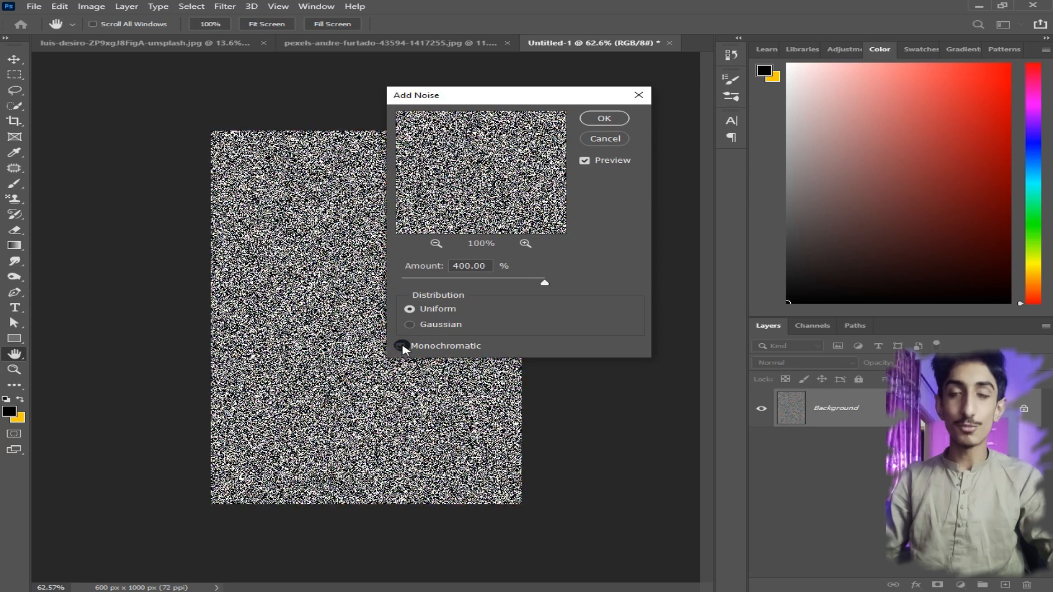
left_click(545, 283)
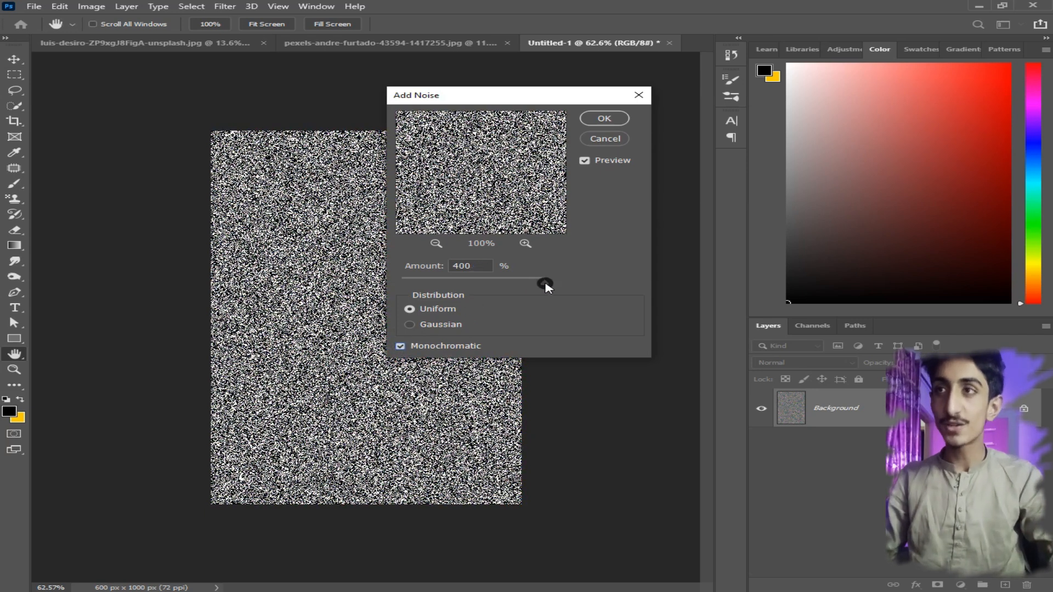
left_click(602, 118)
key("j")
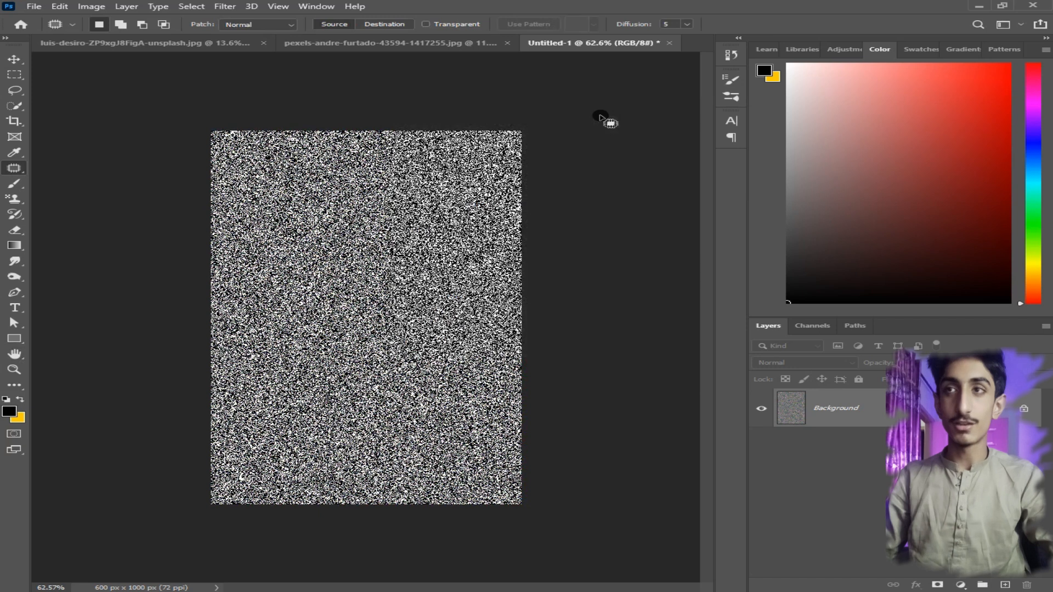
- Apply a Gaussian Blur with a 1.3 pixel radius to the noise on the Background layer
left_click(225, 6)
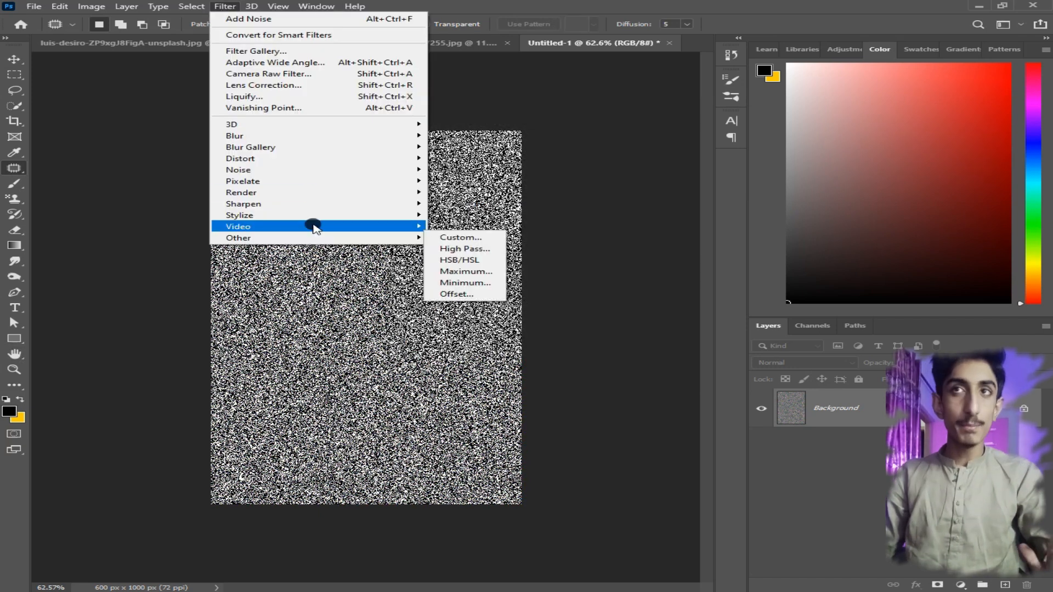
mouse_move(210, 11)
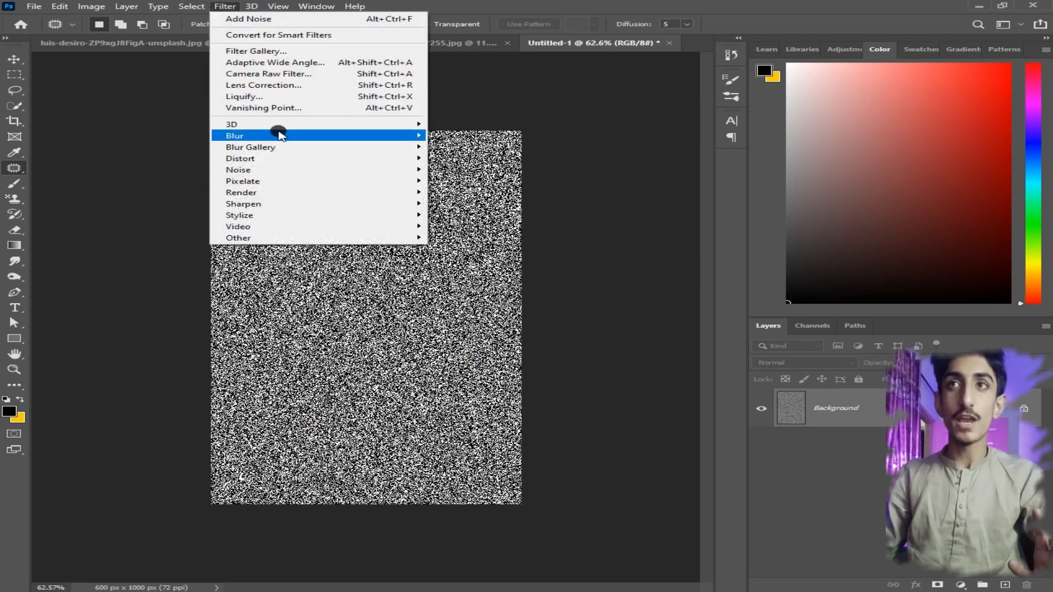
mouse_move(279, 135)
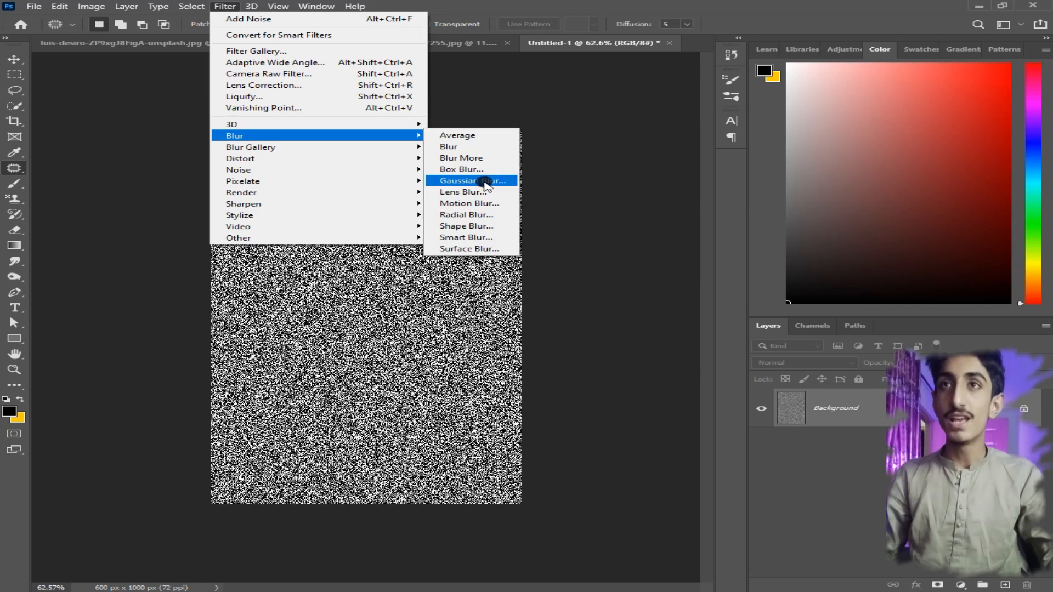
left_click(492, 184)
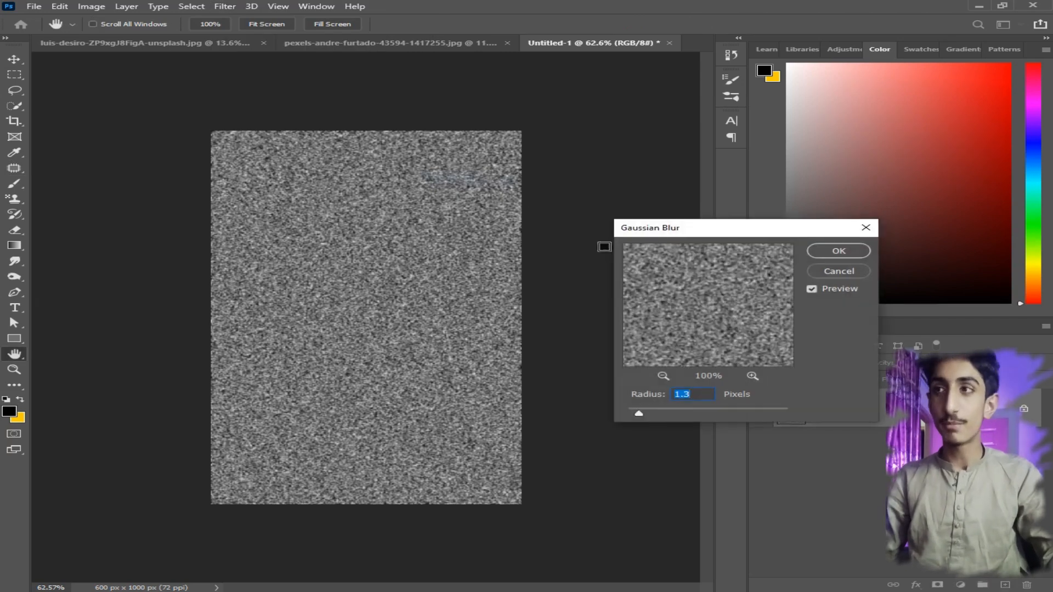
left_click_drag(700, 229, 658, 141)
left_click(597, 321)
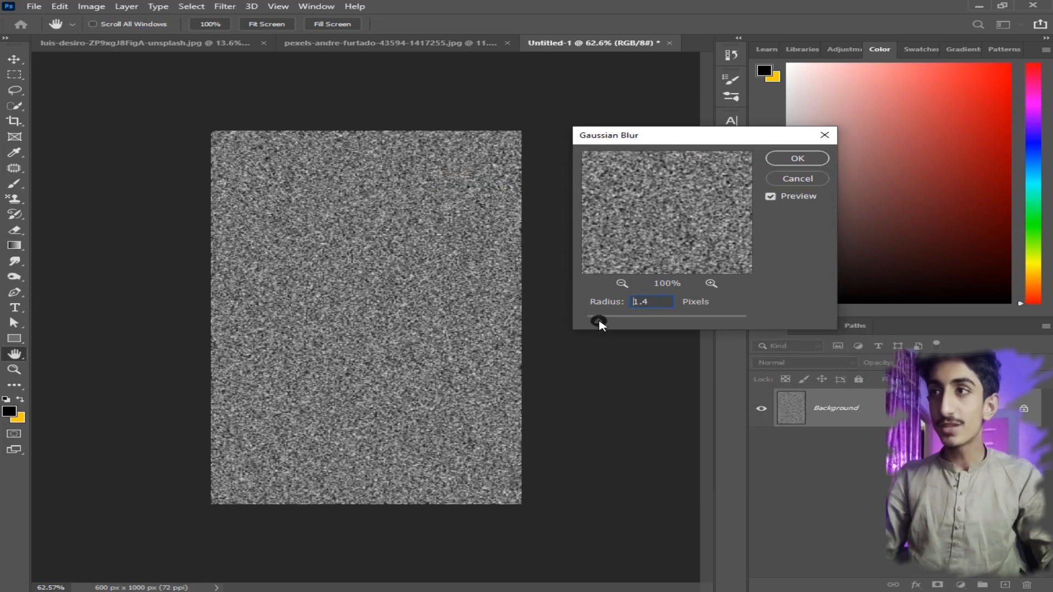
mouse_move(602, 324)
left_mouse_down()
mouse_move(724, 326)
mouse_move(605, 322)
left_mouse_up()
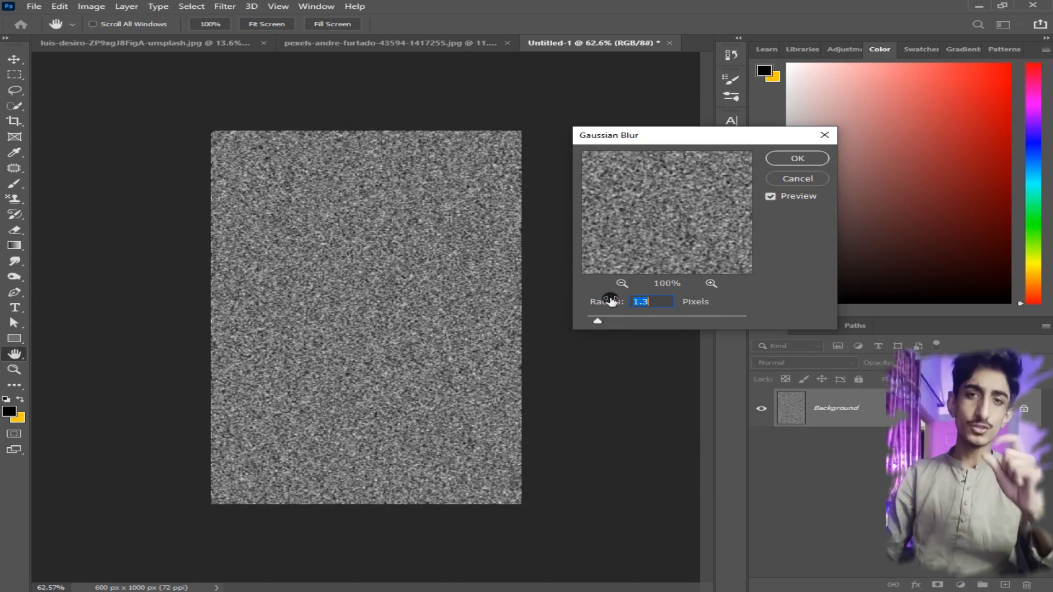
left_click(794, 158)
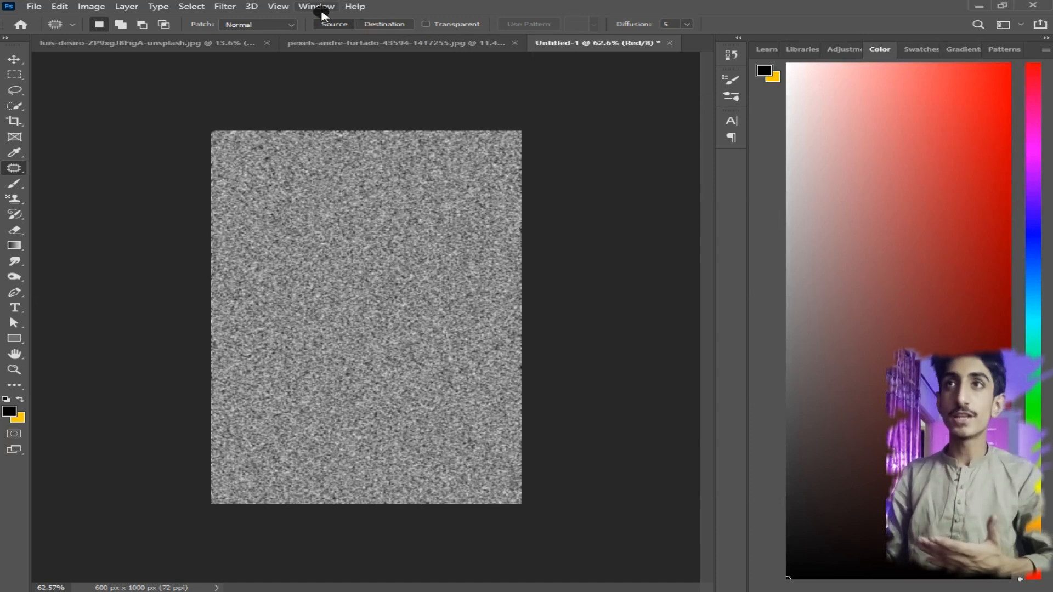
- Emboss only the Red channel with an angle of 180°, a height of 1 pixel and an amount of 500%
left_click(321, 7)
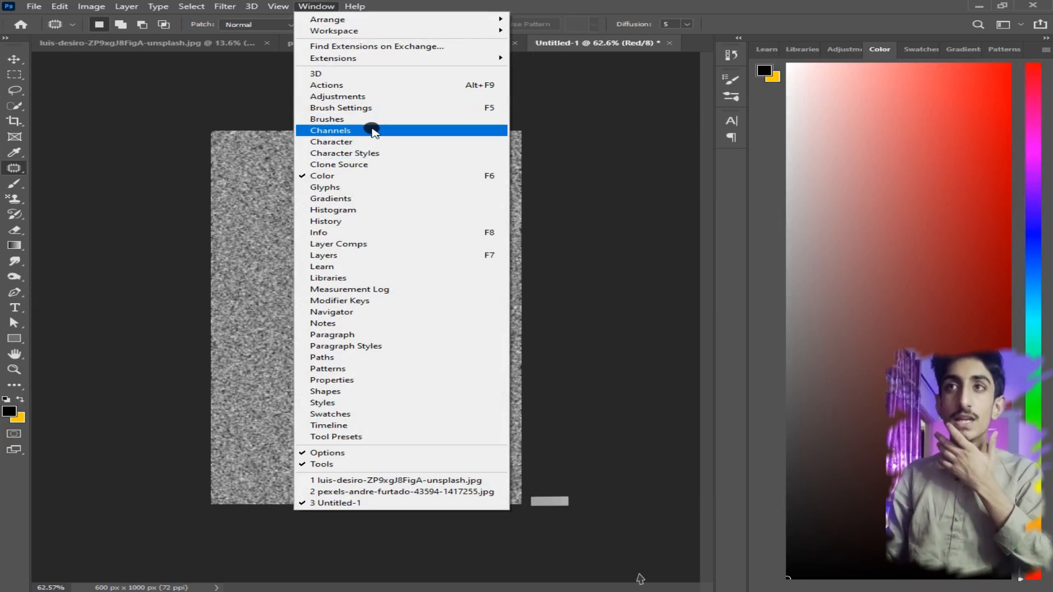
left_click(371, 130)
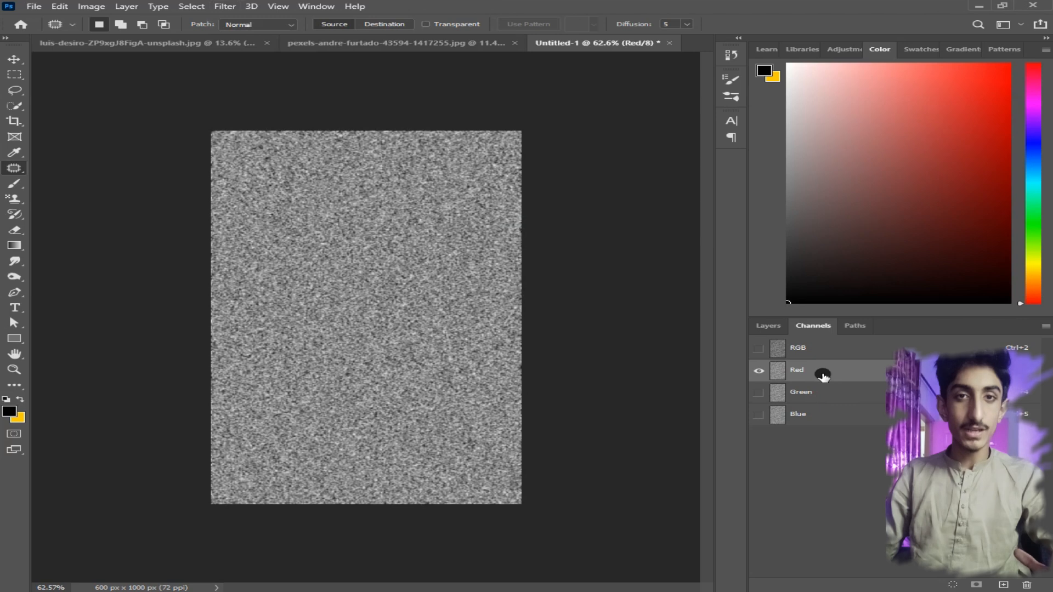
left_click(227, 7)
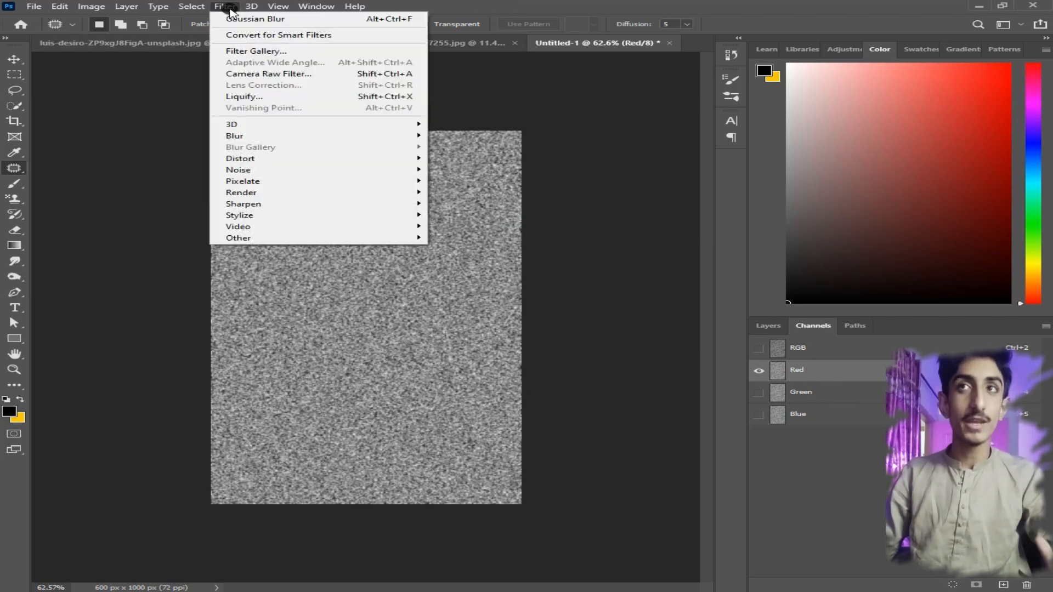
mouse_move(282, 172)
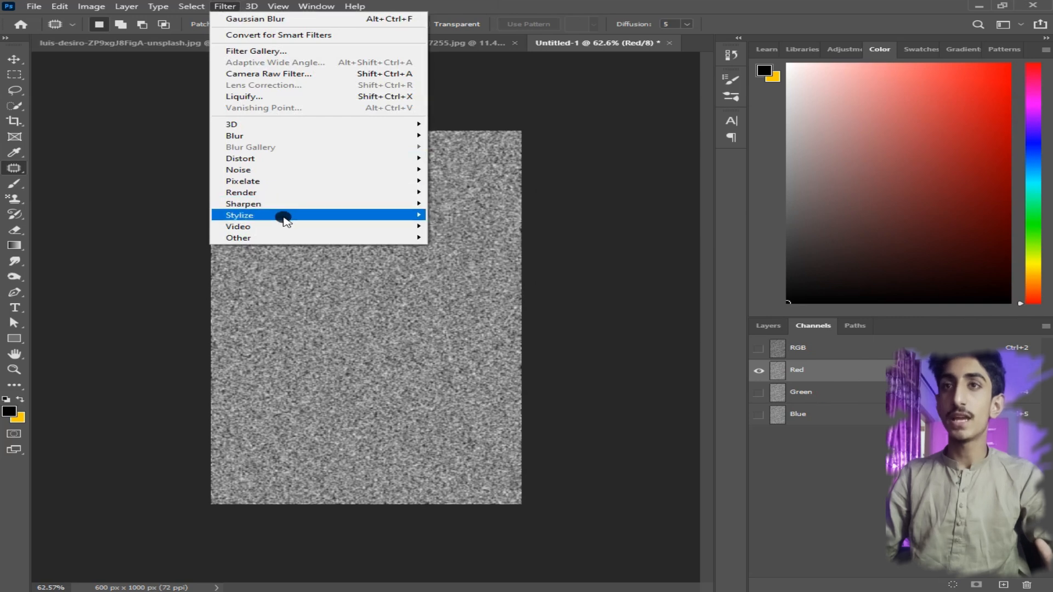
mouse_move(286, 219)
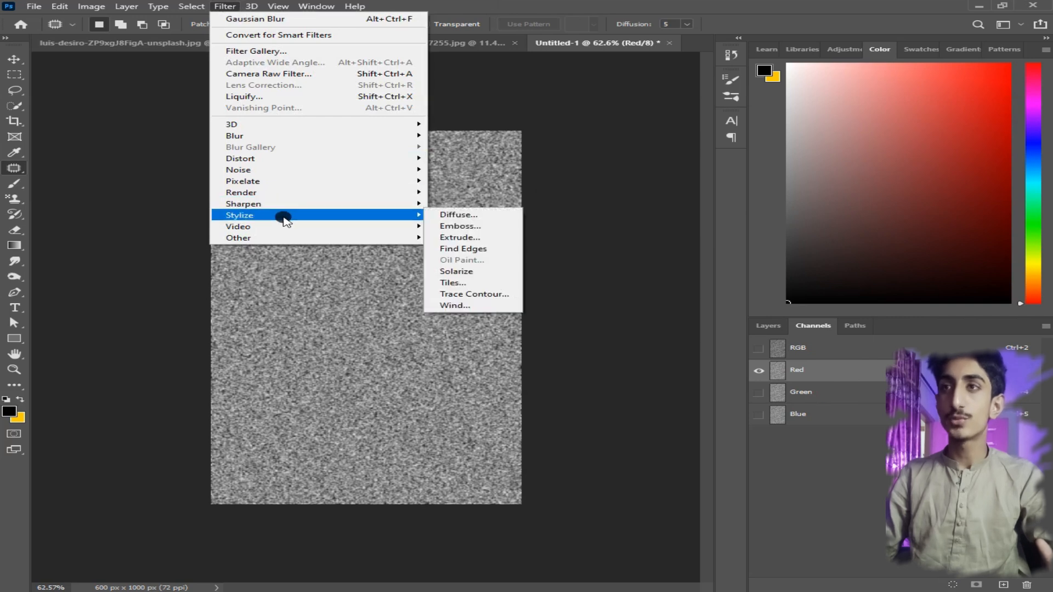
left_click(479, 234)
left_click_drag(515, 101, 404, 96)
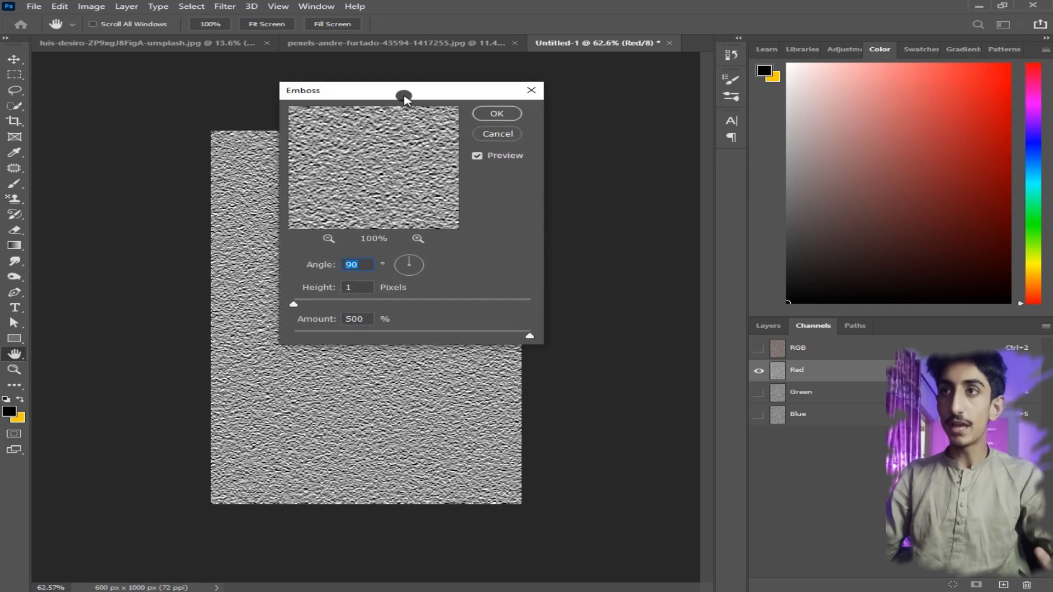
type("180")
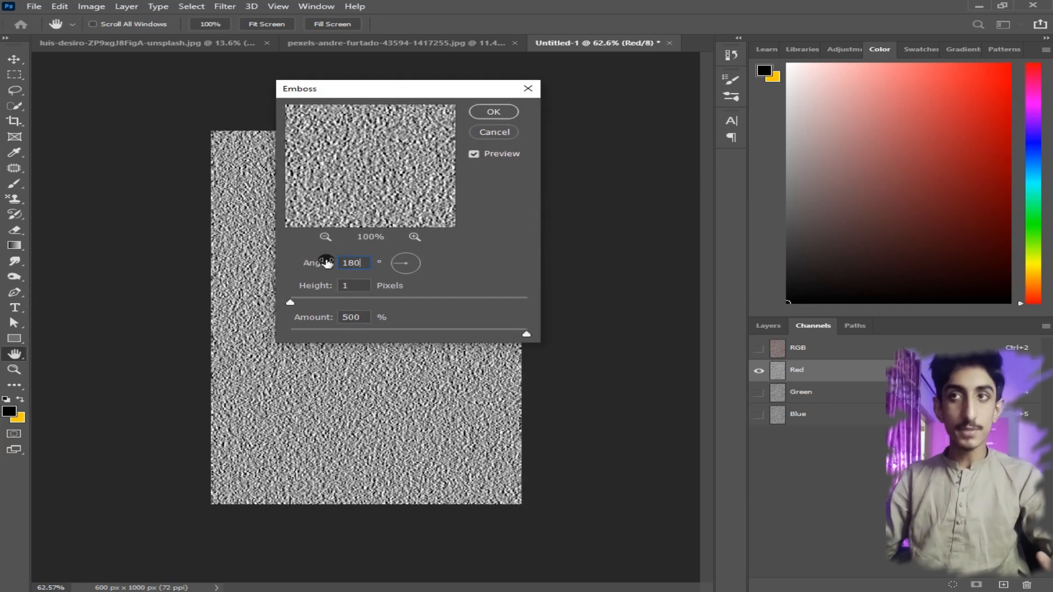
left_click_drag(526, 334, 578, 329)
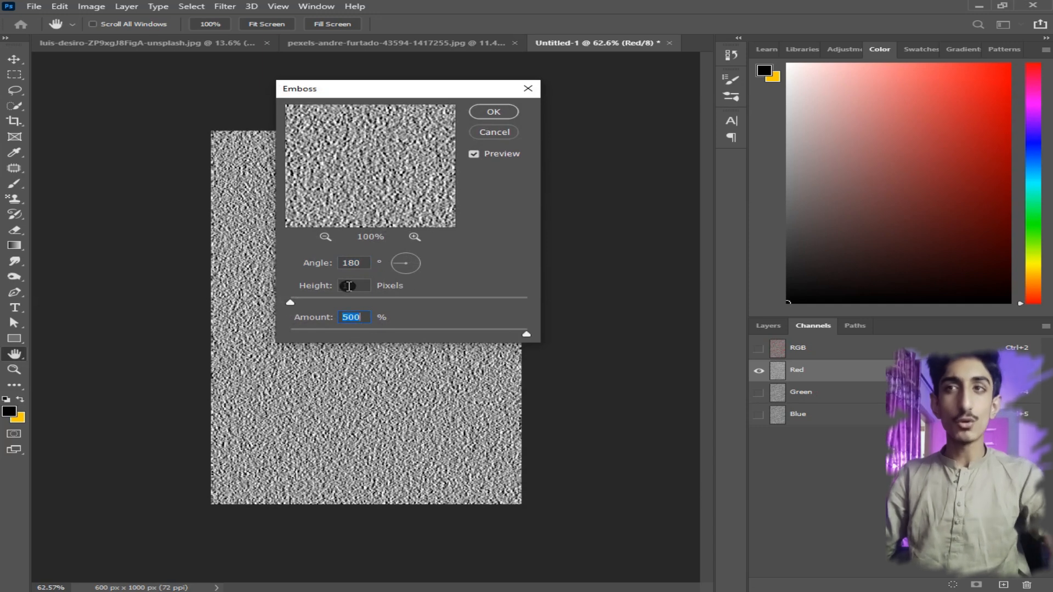
left_click(494, 112)
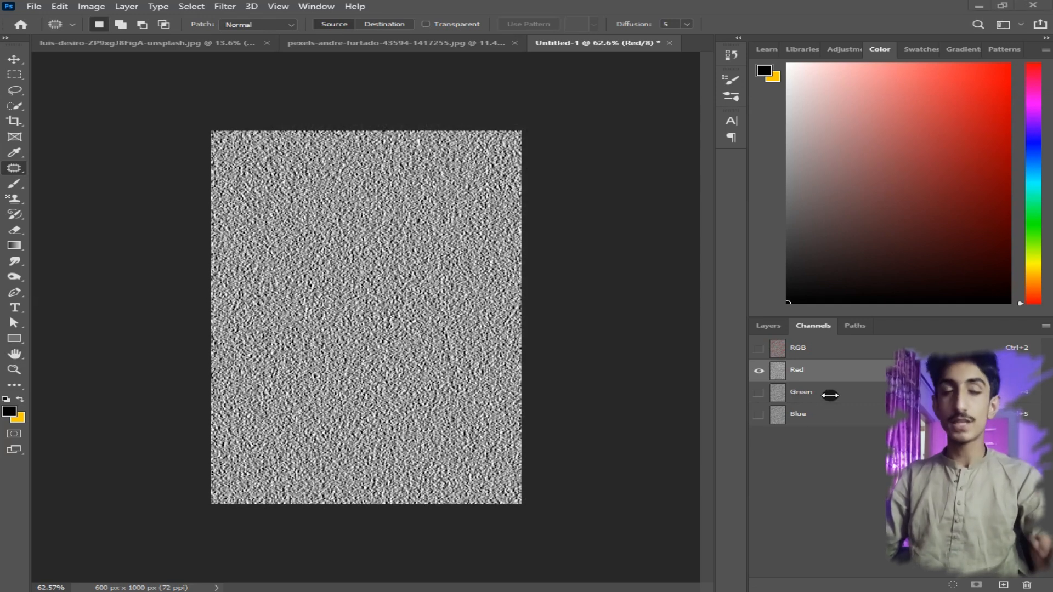
- Emboss only the Green channel at a 90° angle, with a height of 1 pixel and an amount of 500%
left_click(779, 393)
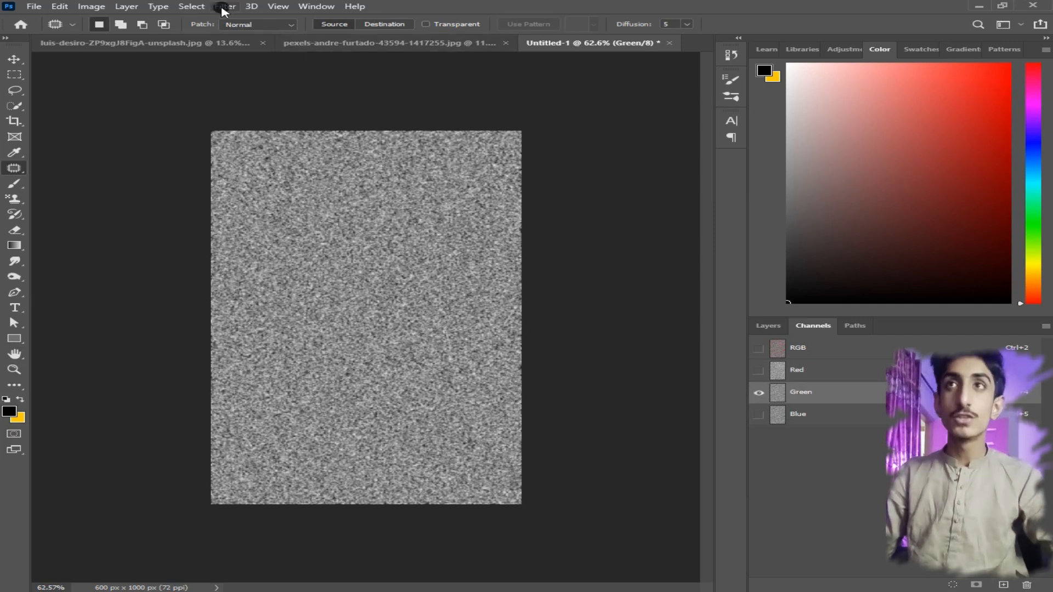
left_click(224, 8)
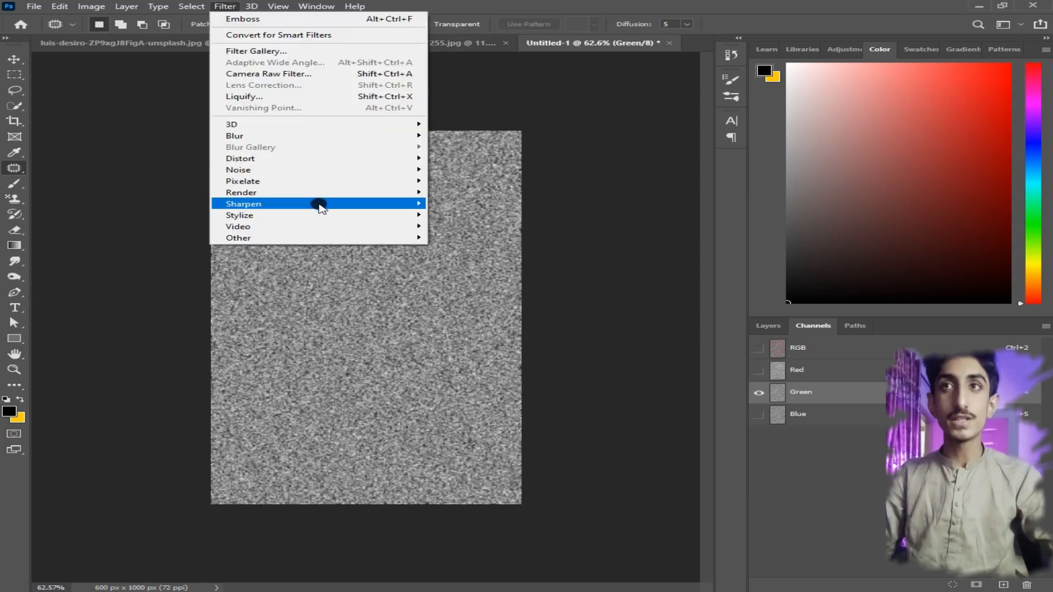
mouse_move(322, 214)
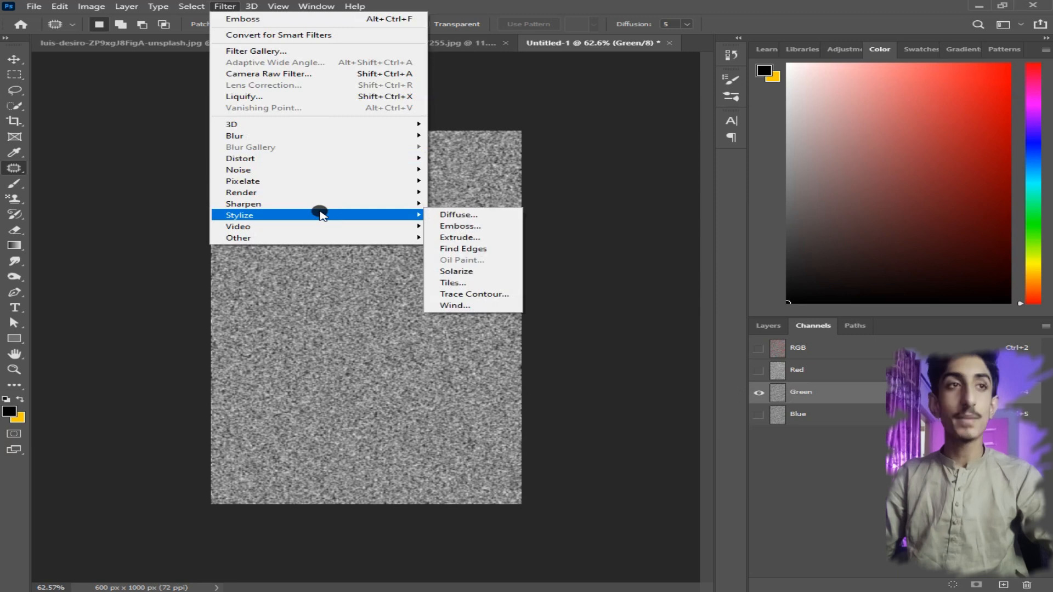
left_click(464, 226)
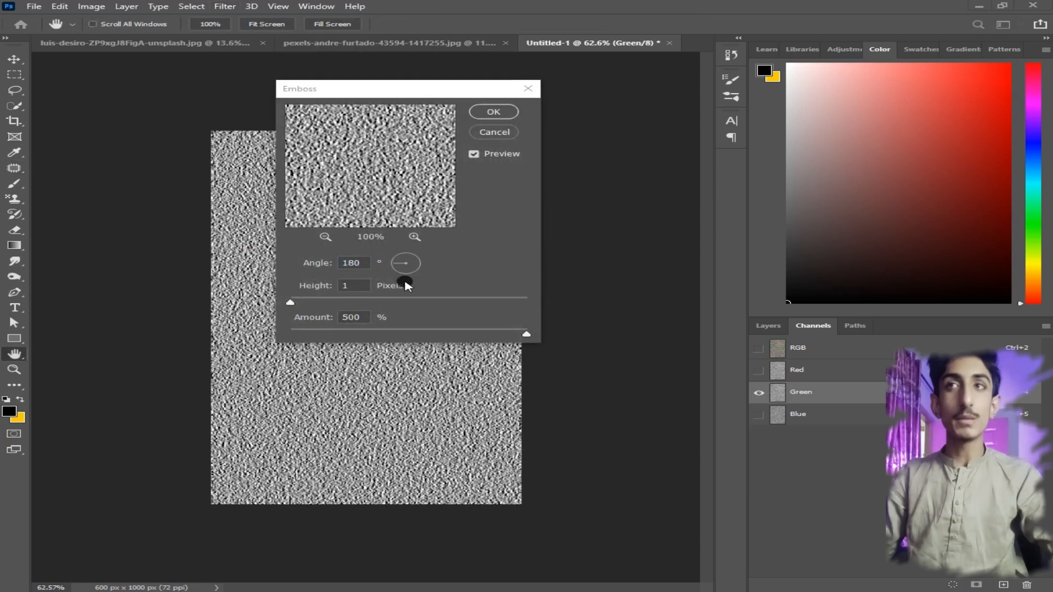
left_click(366, 264)
type("90")
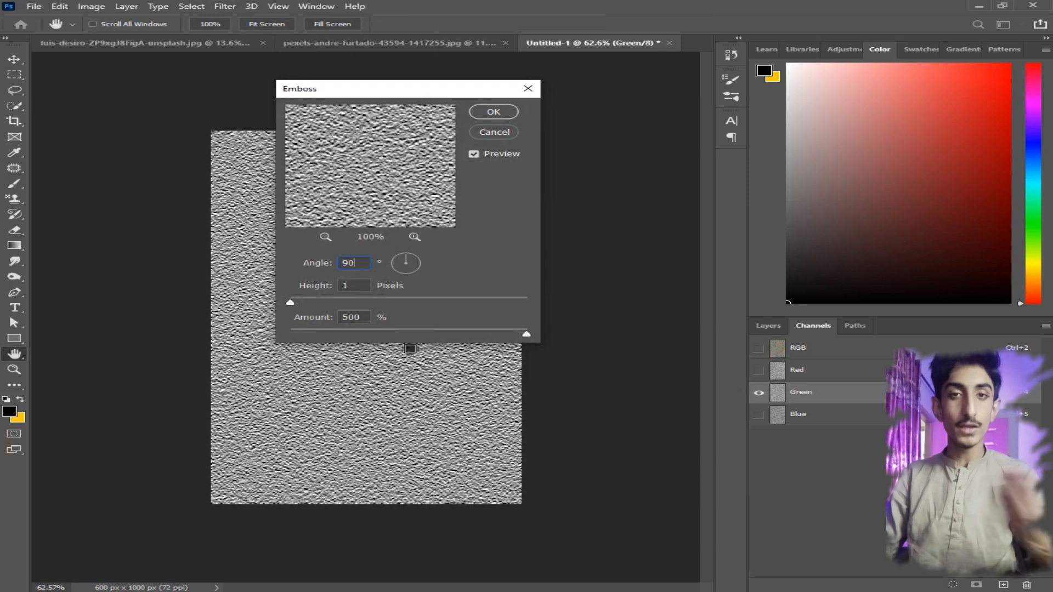
left_click(495, 114)
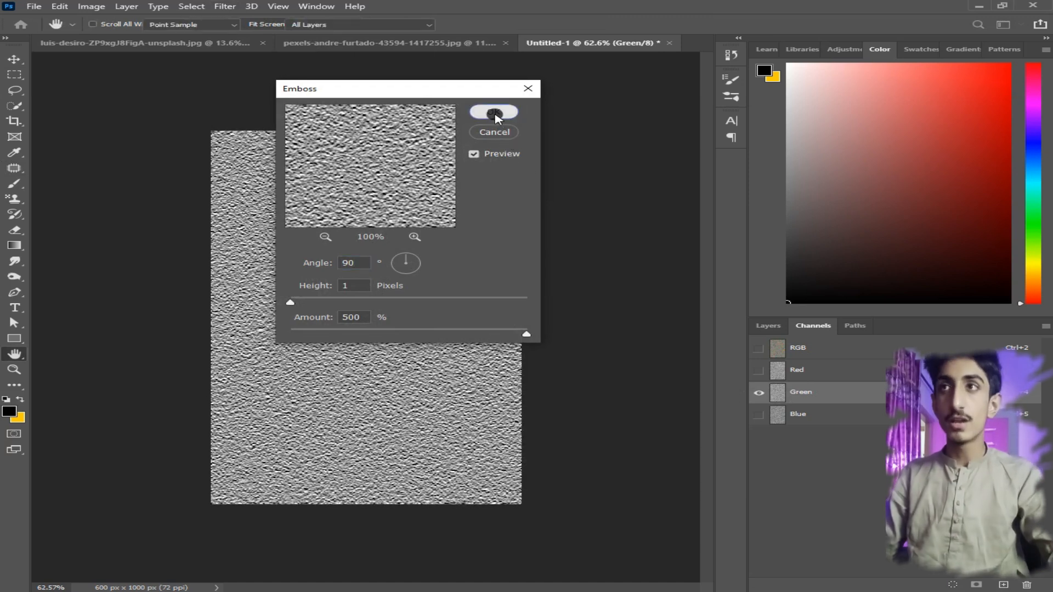
- Show all the color channels together and convert the locked Background into a regular editable layer
left_click(760, 348)
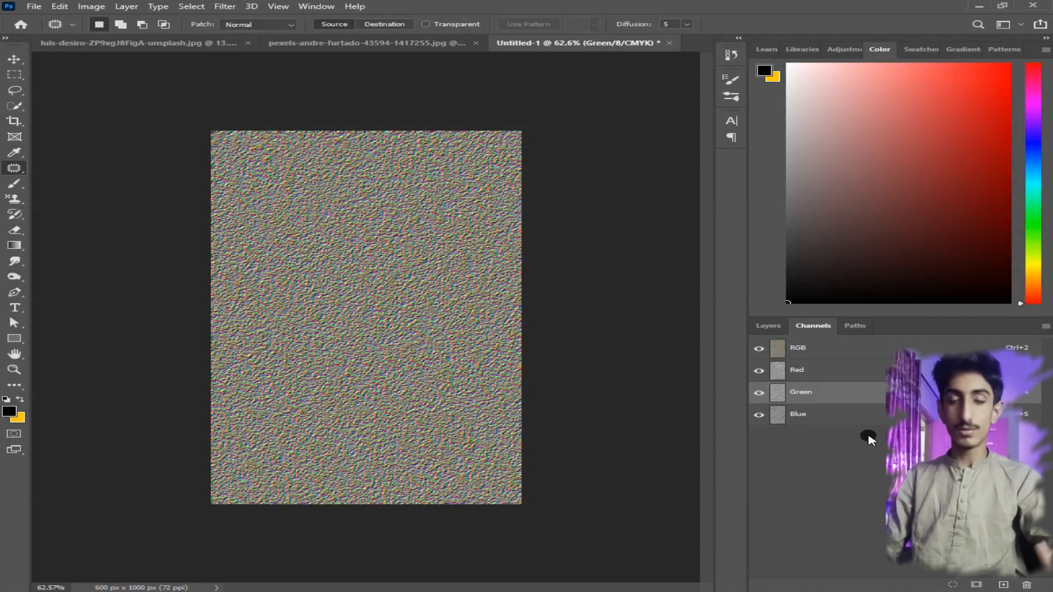
left_click(800, 369)
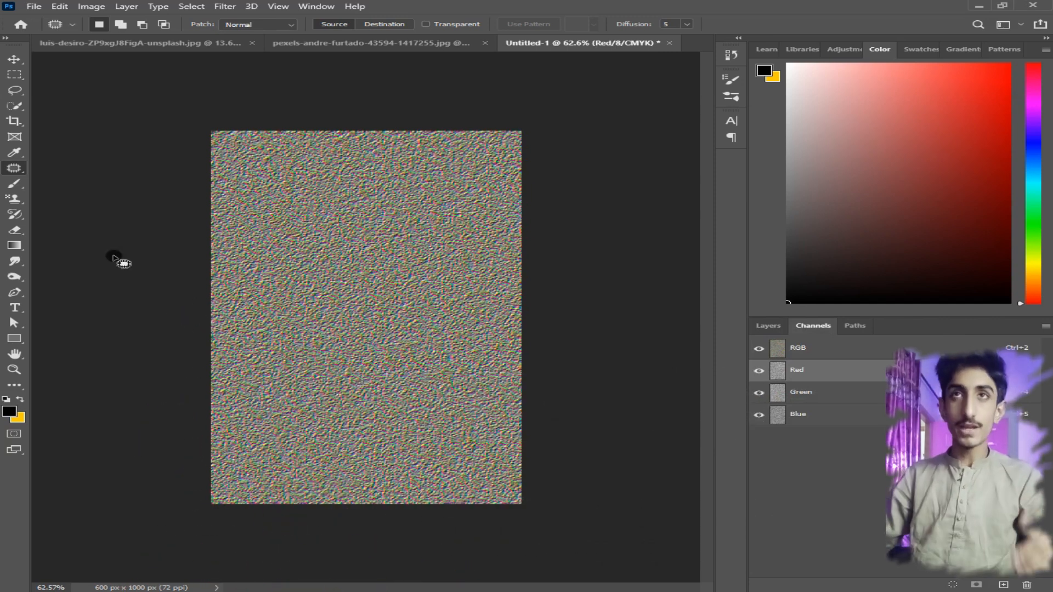
left_click(782, 329)
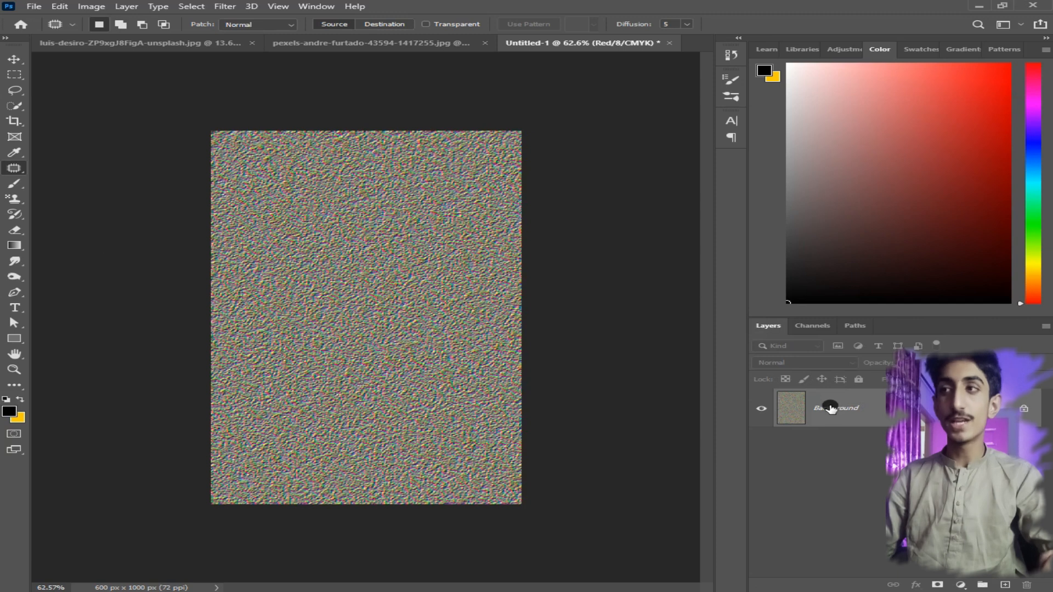
double_click(882, 410)
left_click(679, 184)
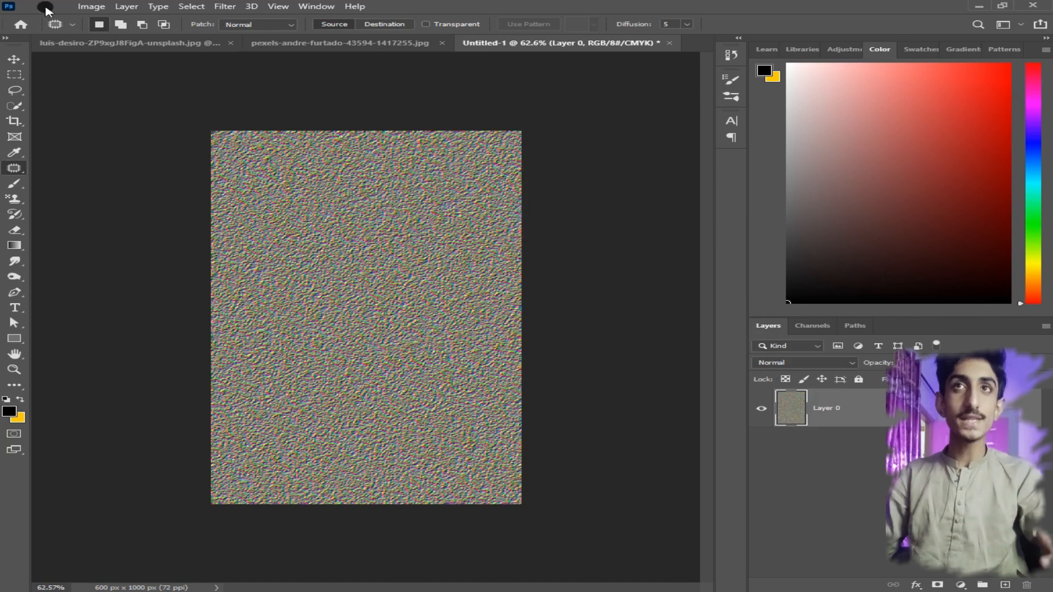
- Apply a Perspective transform to the texture layer, spreading its bottom edge symmetrically far beyond the canvas to about 1086% width
left_click(847, 486)
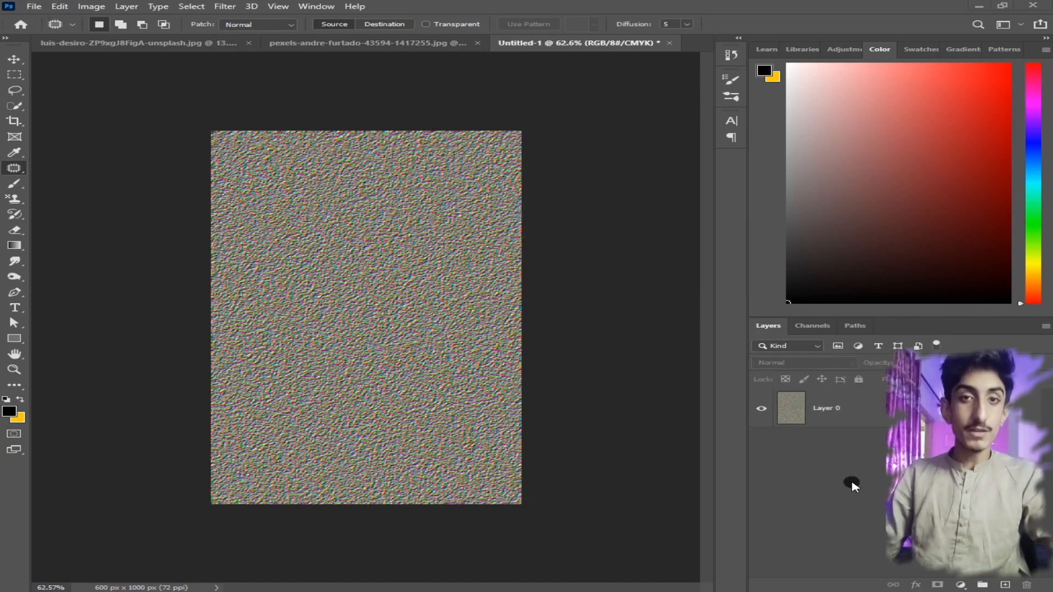
left_click(839, 412)
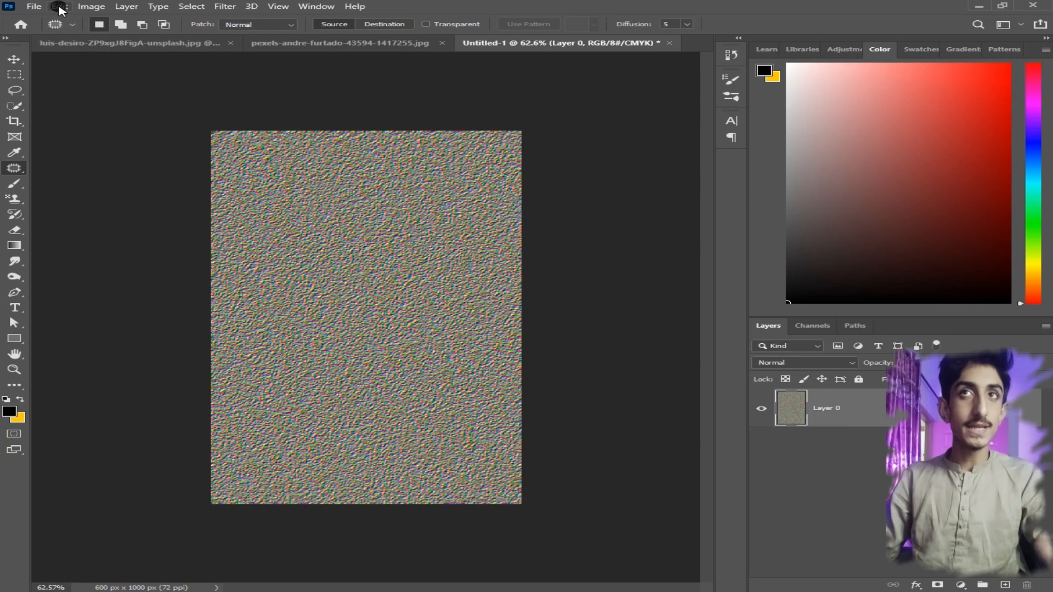
left_click(59, 7)
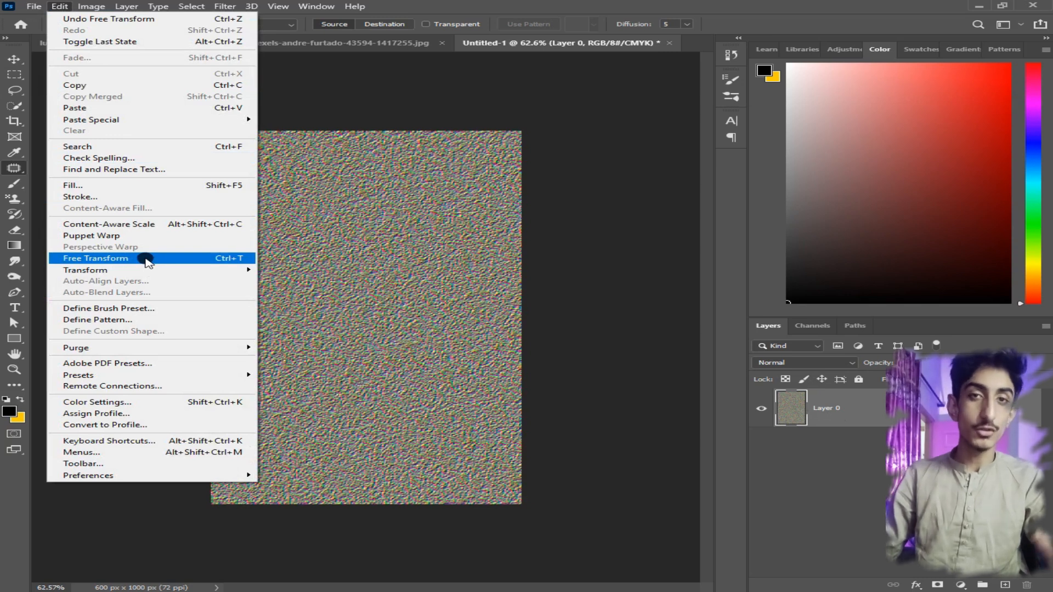
mouse_move(153, 273)
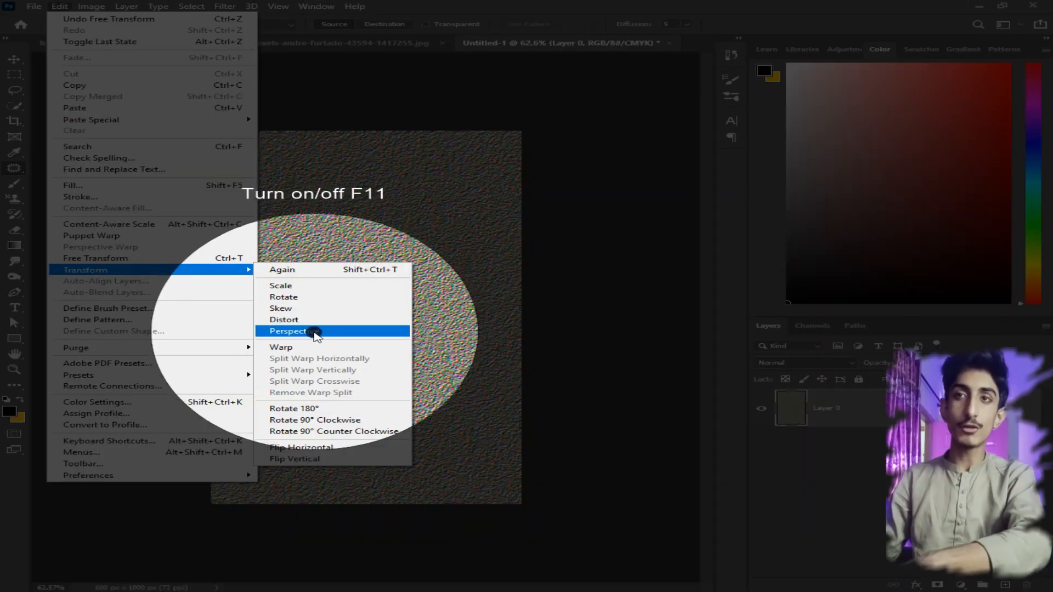
left_click(322, 333)
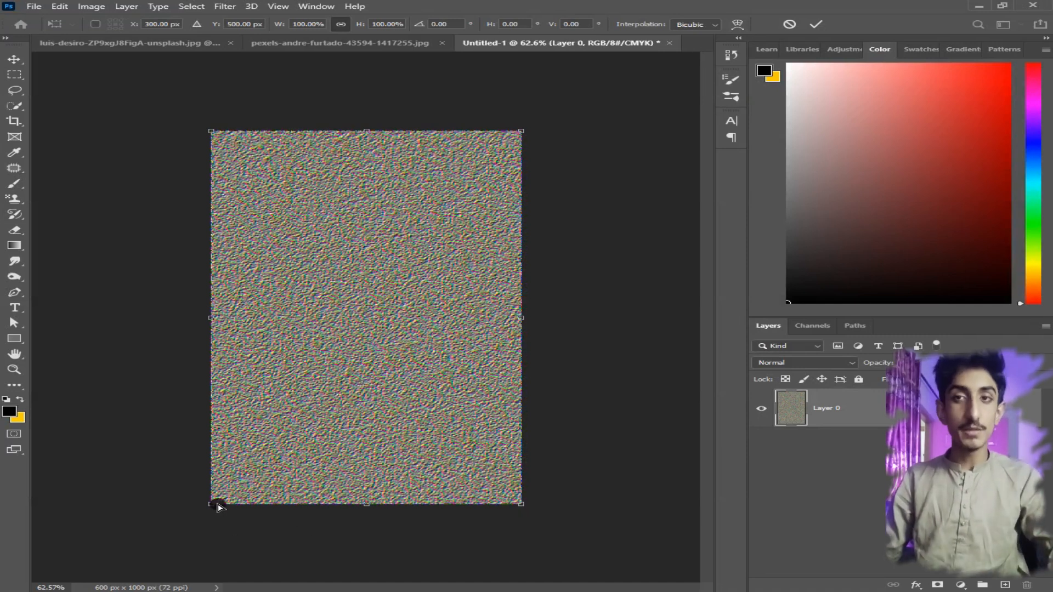
left_click_drag(213, 506, 1, 508)
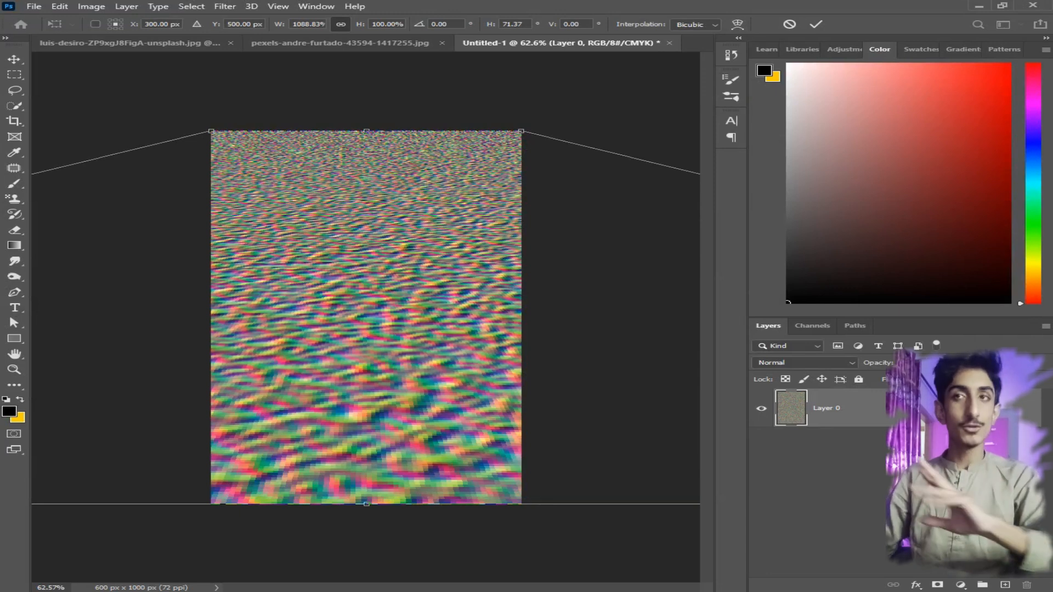
left_click_drag(0, 507, 0, 507)
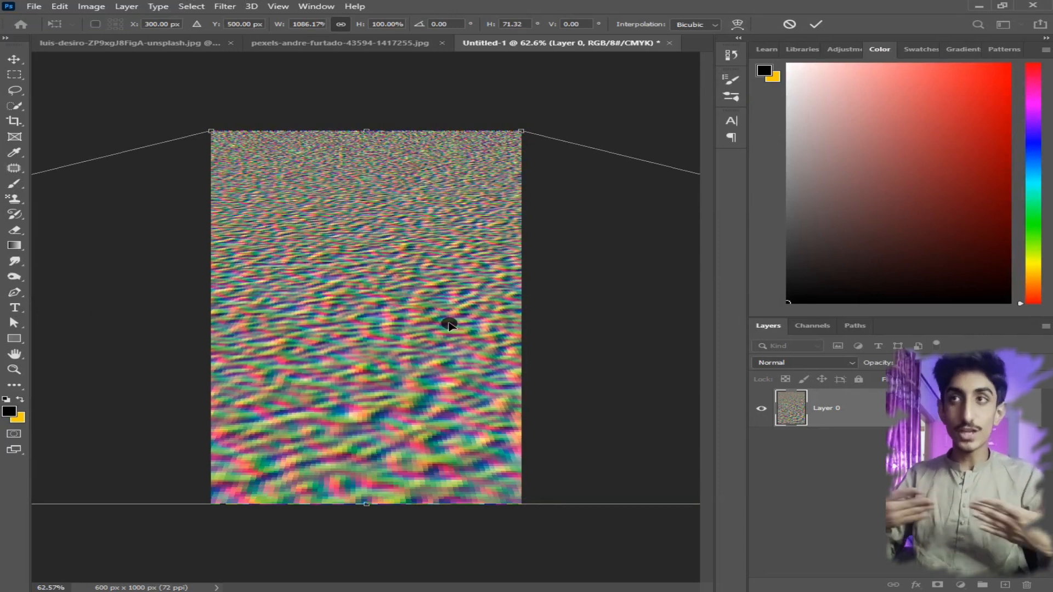
left_click(816, 25)
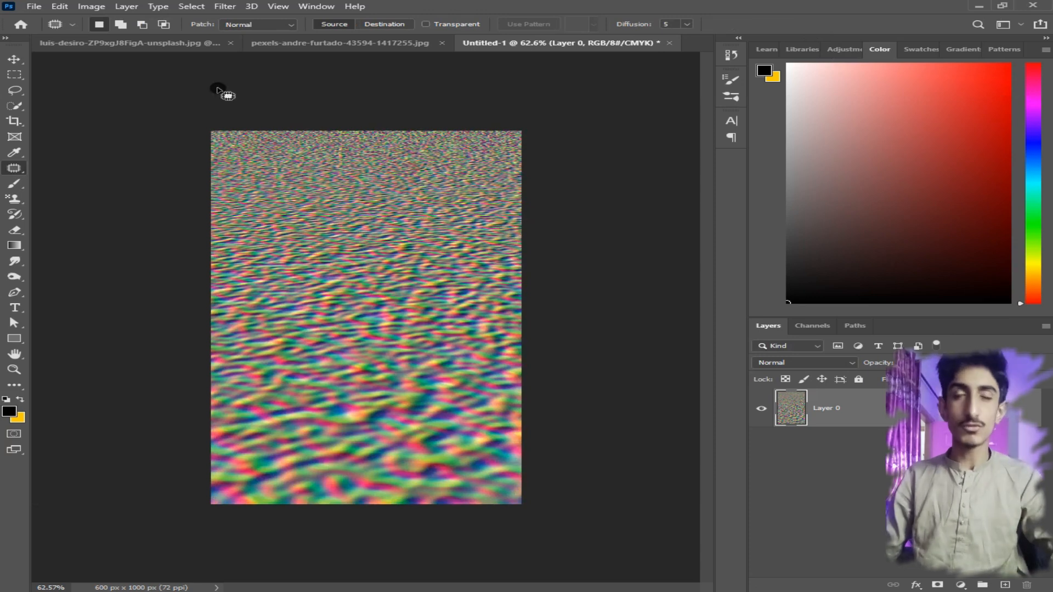
left_click(34, 7)
left_click(582, 376)
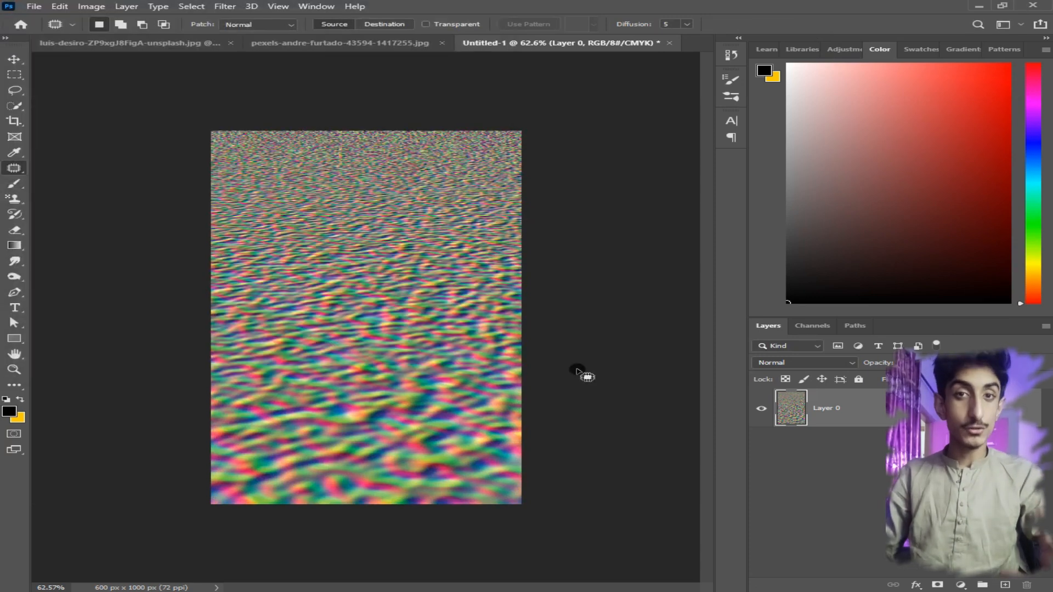
- Begin saving the ripple texture as a new file on the computer, with the Downloads folder as its location
left_click(34, 7)
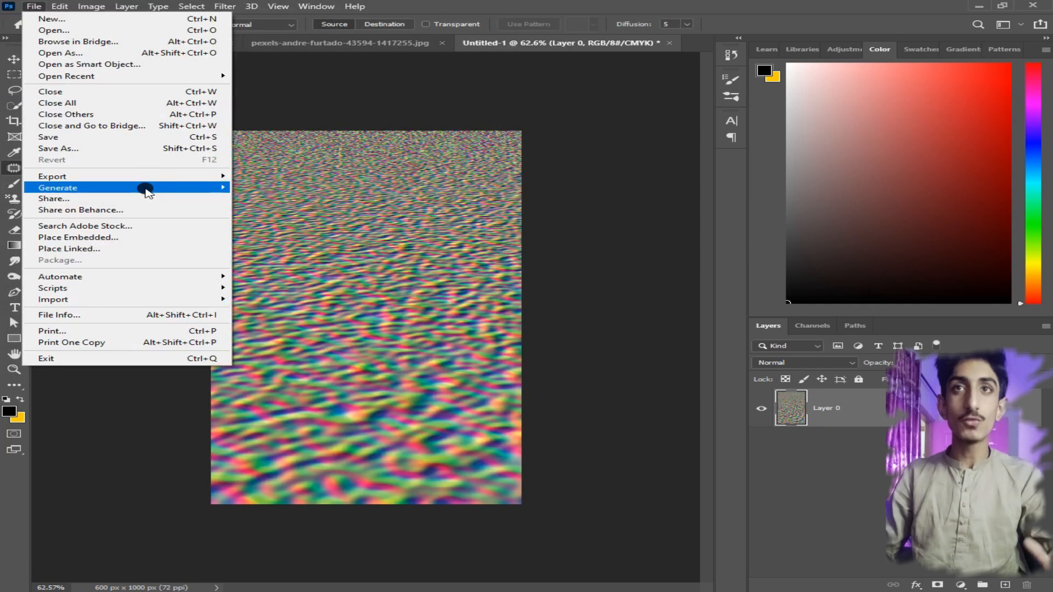
left_click(147, 149)
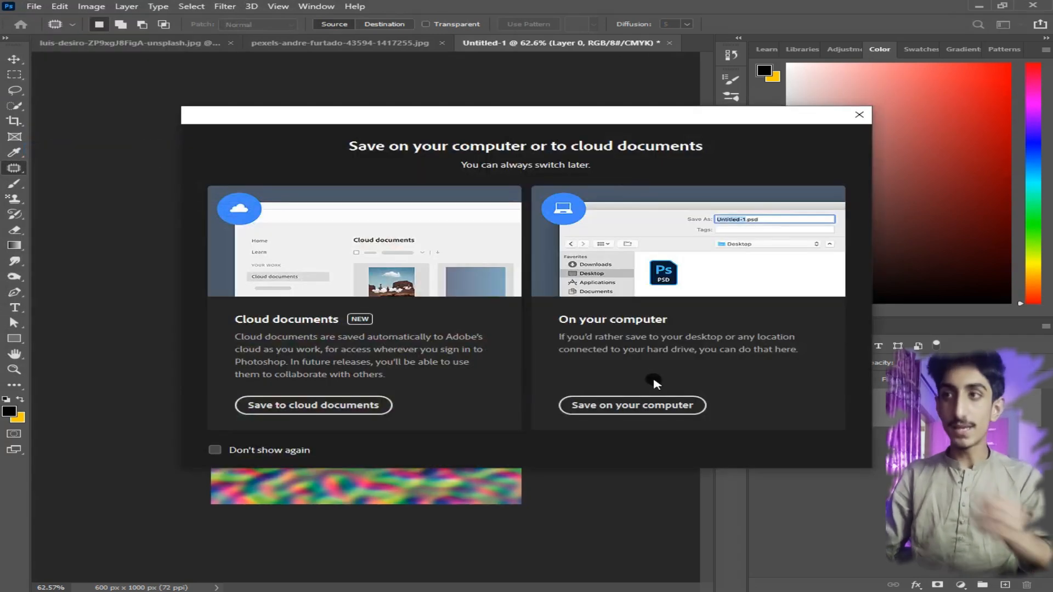
left_click(661, 405)
scroll(36, 98, "up", 2)
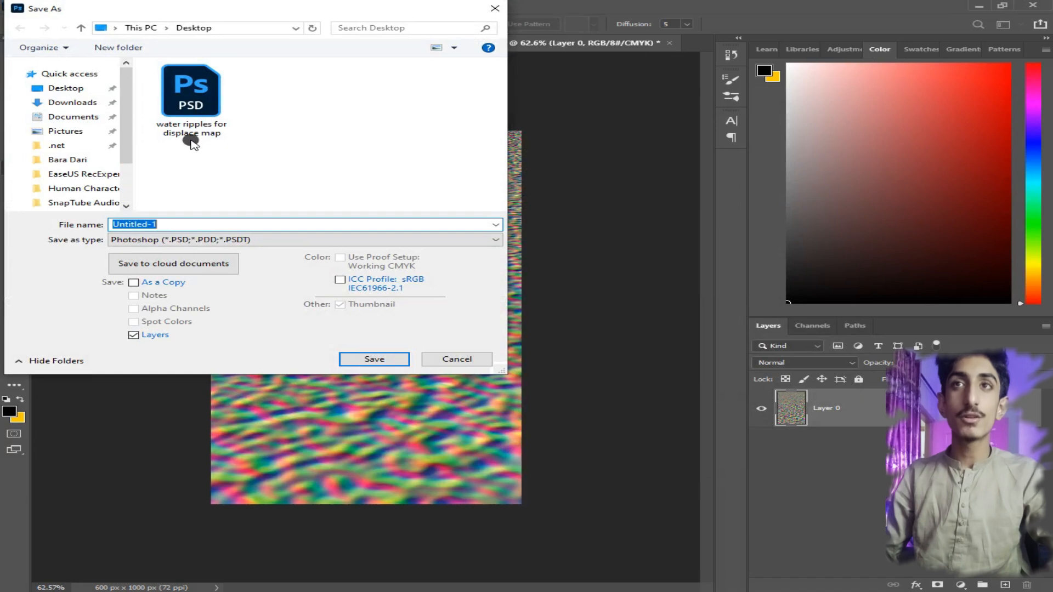
left_click(77, 102)
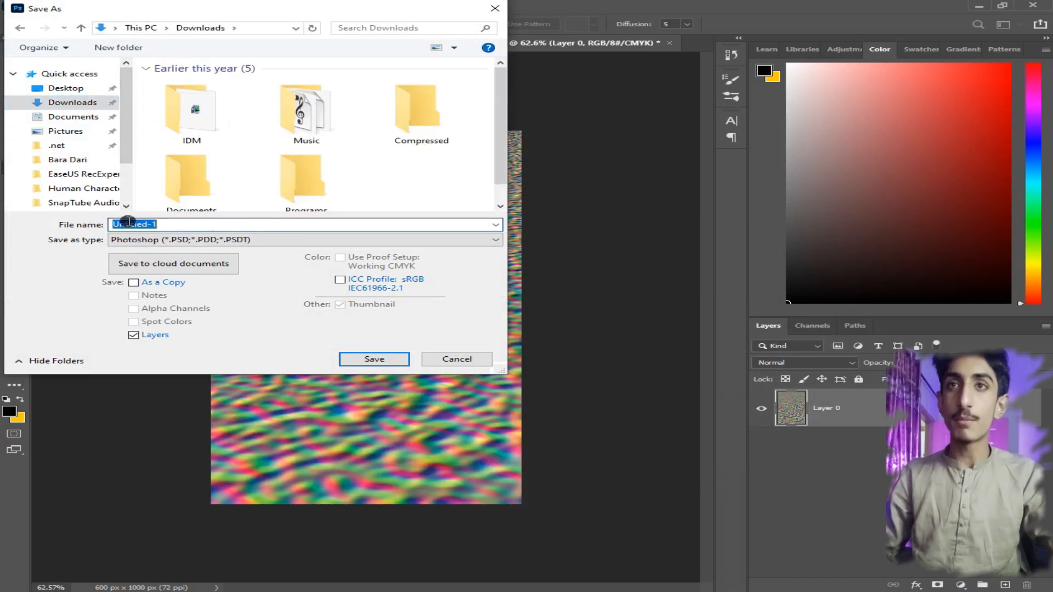
- Save the texture as "Water ripples for displace map" in Photoshop PSD format with Maximize Compatibility, and close its document
type("Water")
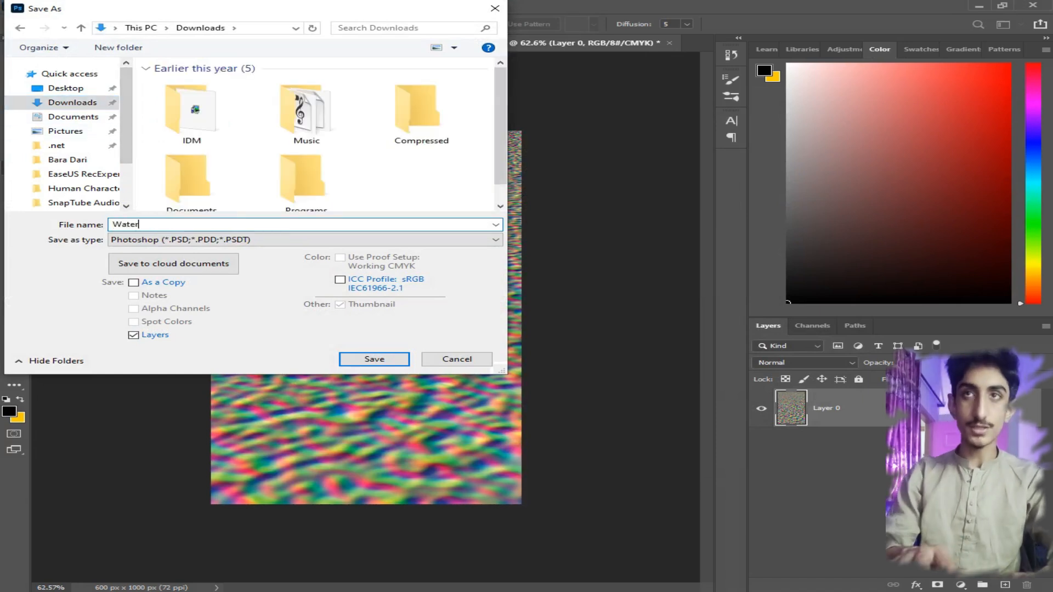
type(" ripples ")
type("fro")
type("or displace map")
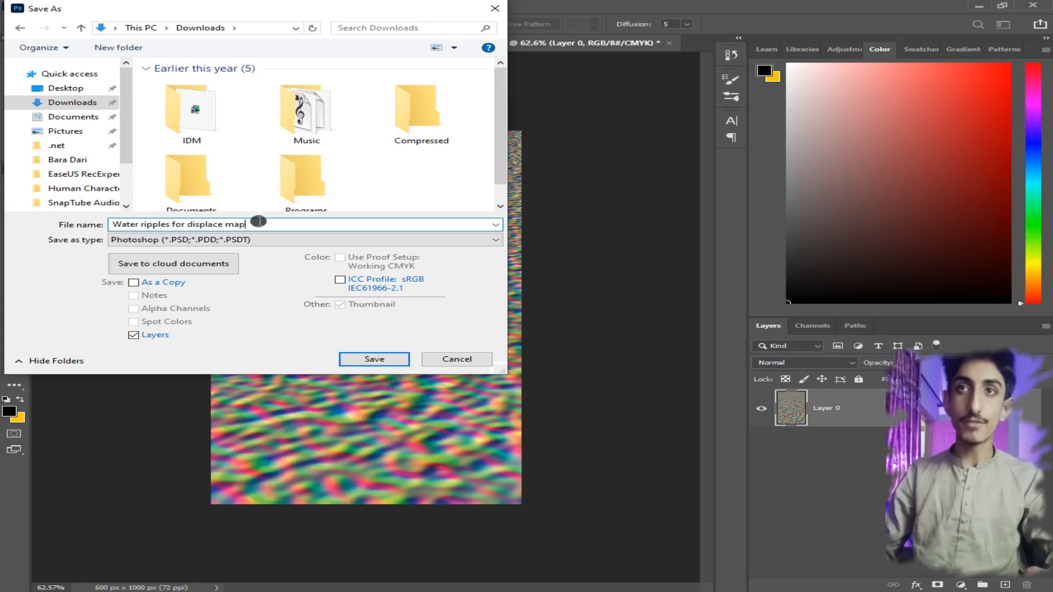
left_click(170, 240)
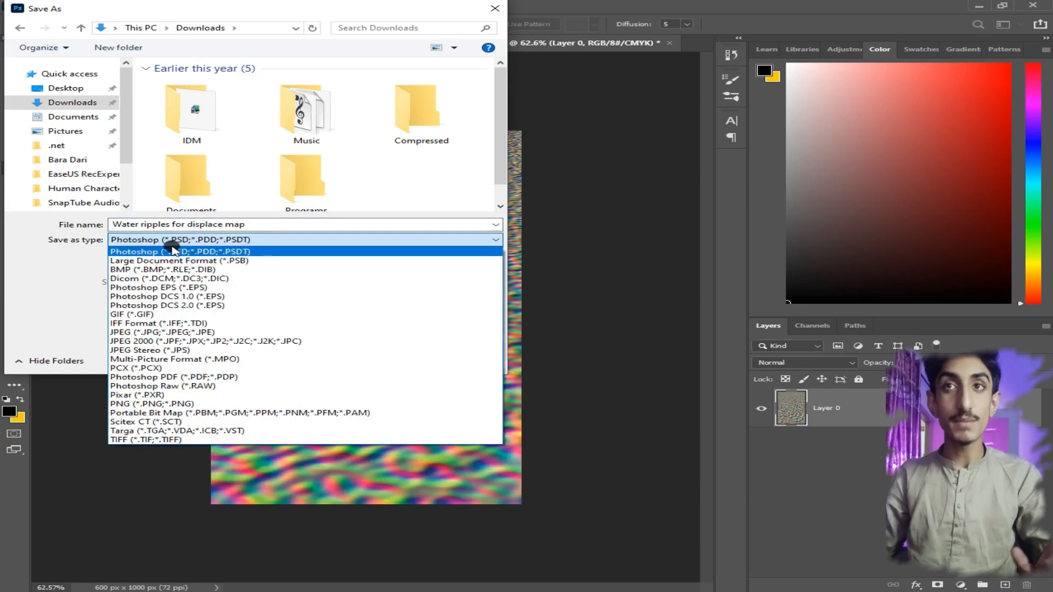
left_click(177, 250)
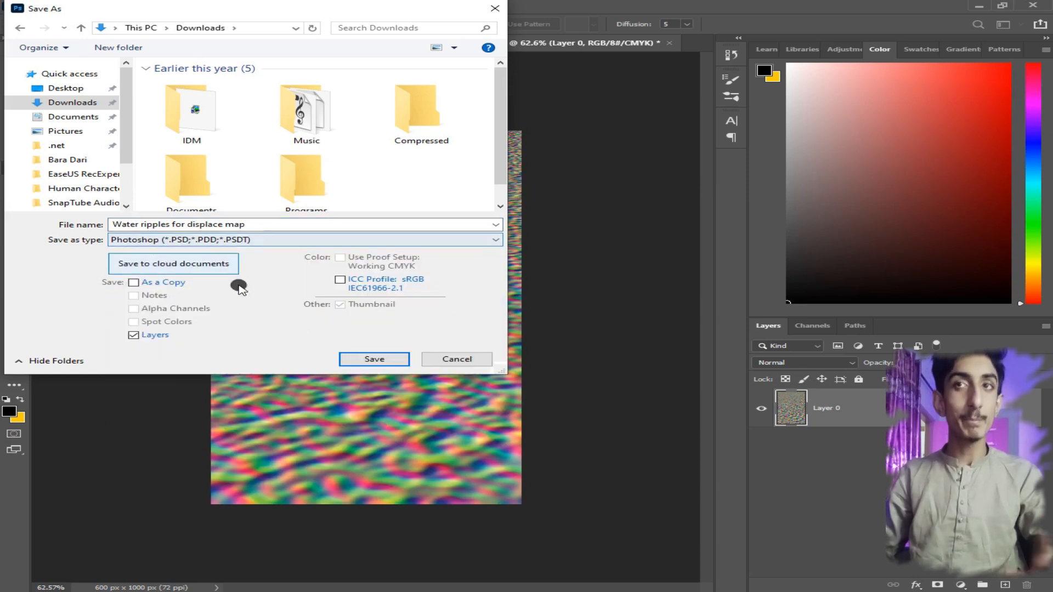
left_click(375, 359)
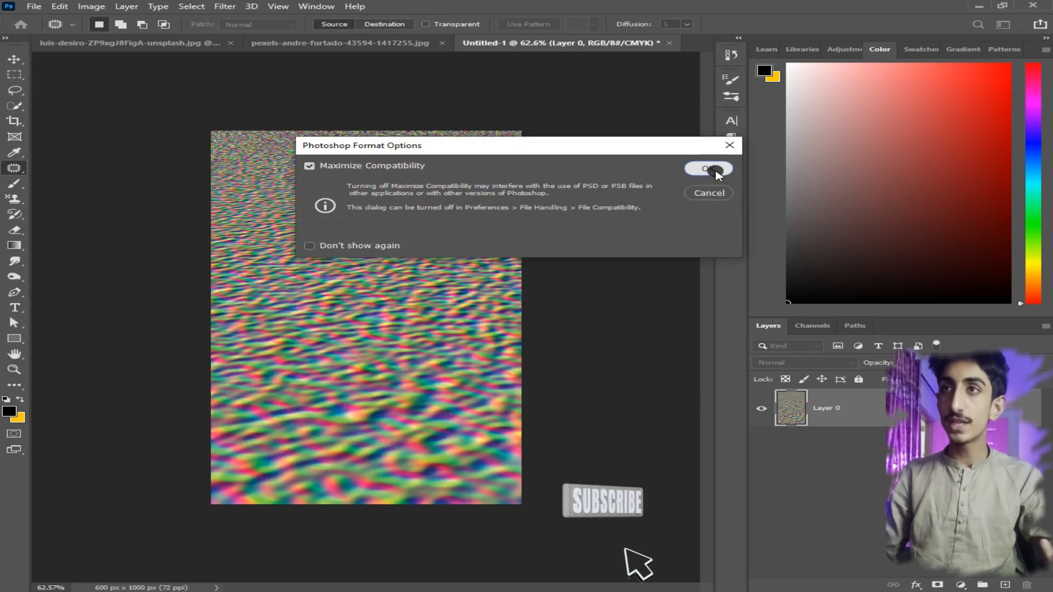
left_click(711, 170)
left_click(670, 43)
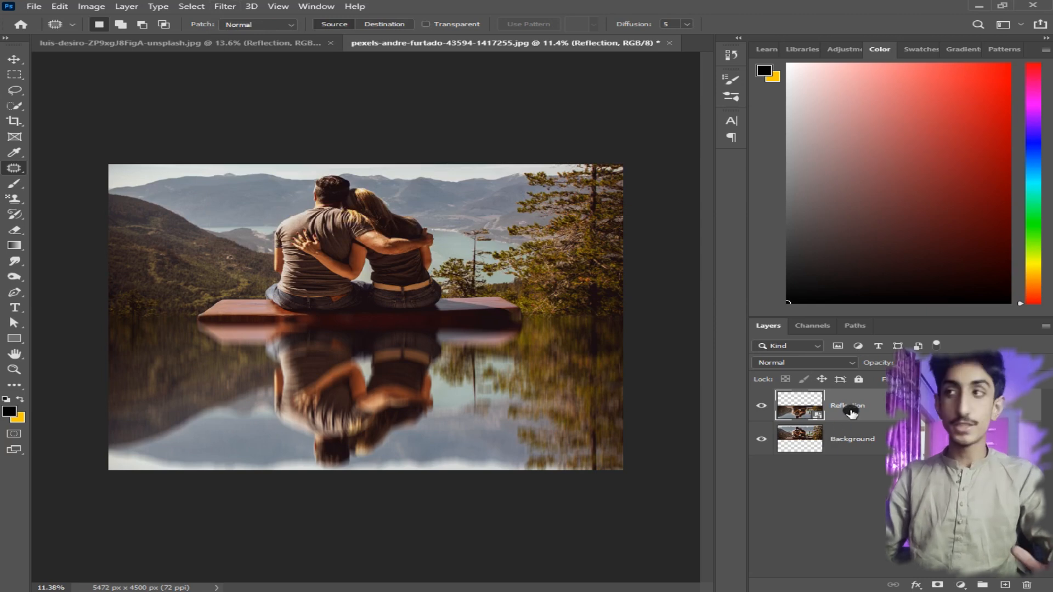
- Apply Displace to the Reflection layer at horizontal scale 10 and vertical scale 30, Stretch To Fit, using the "Water ripples for displace map" file
left_click(225, 7)
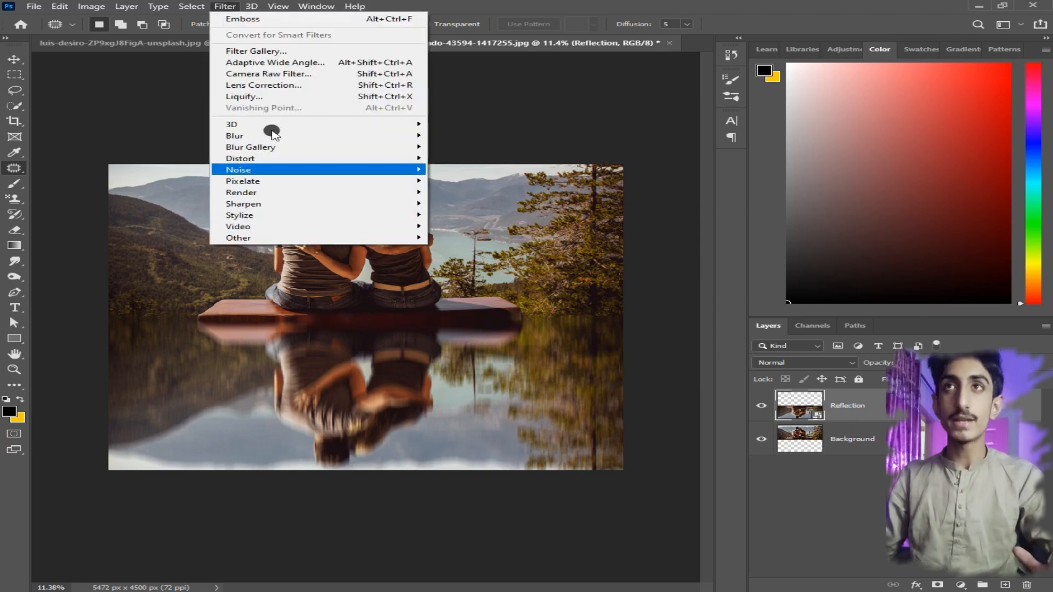
mouse_move(295, 163)
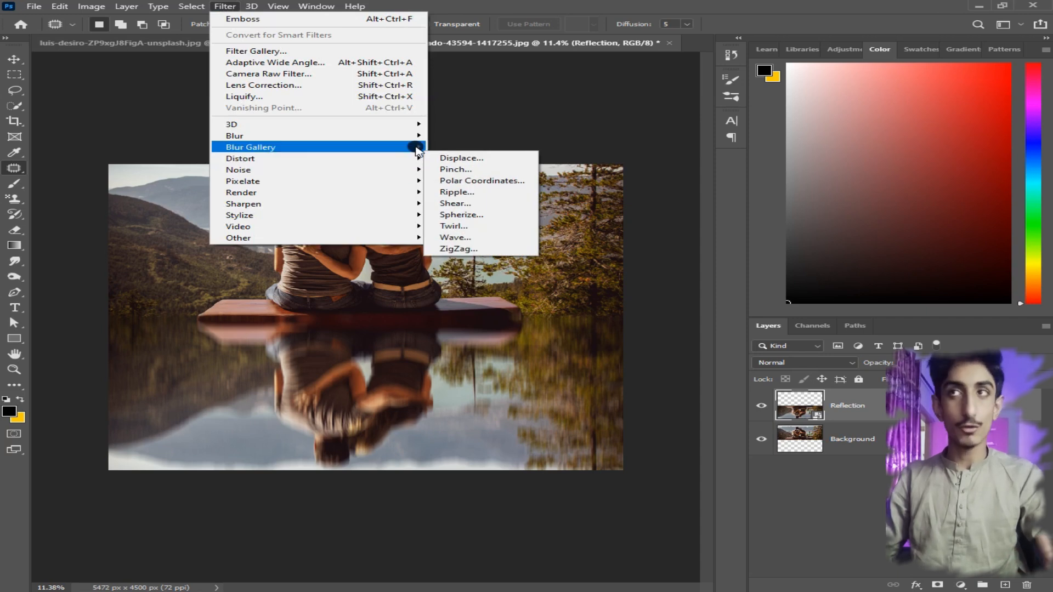
left_click(472, 160)
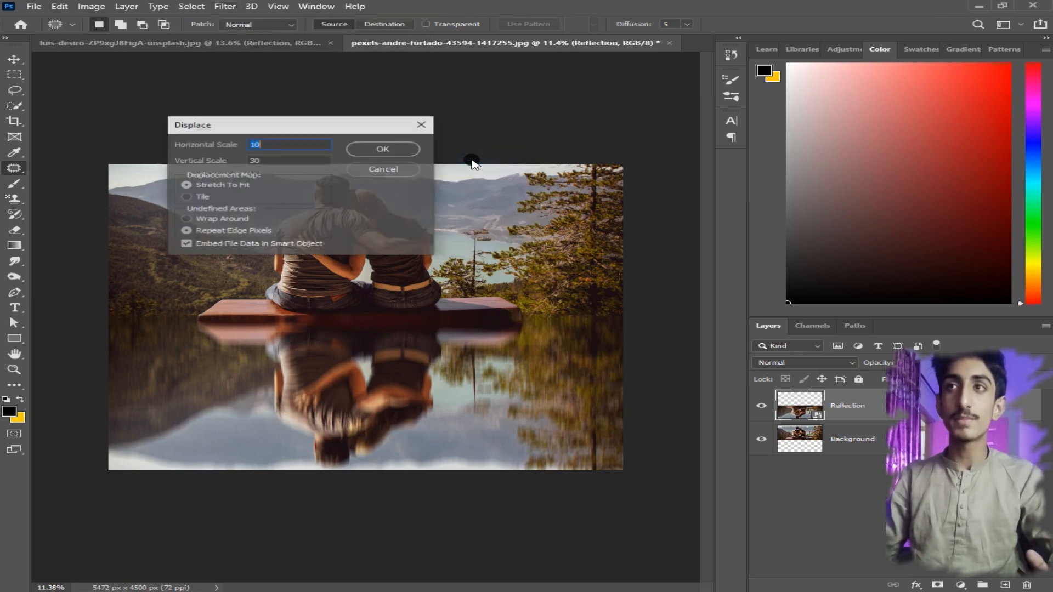
left_click_drag(297, 129, 332, 97)
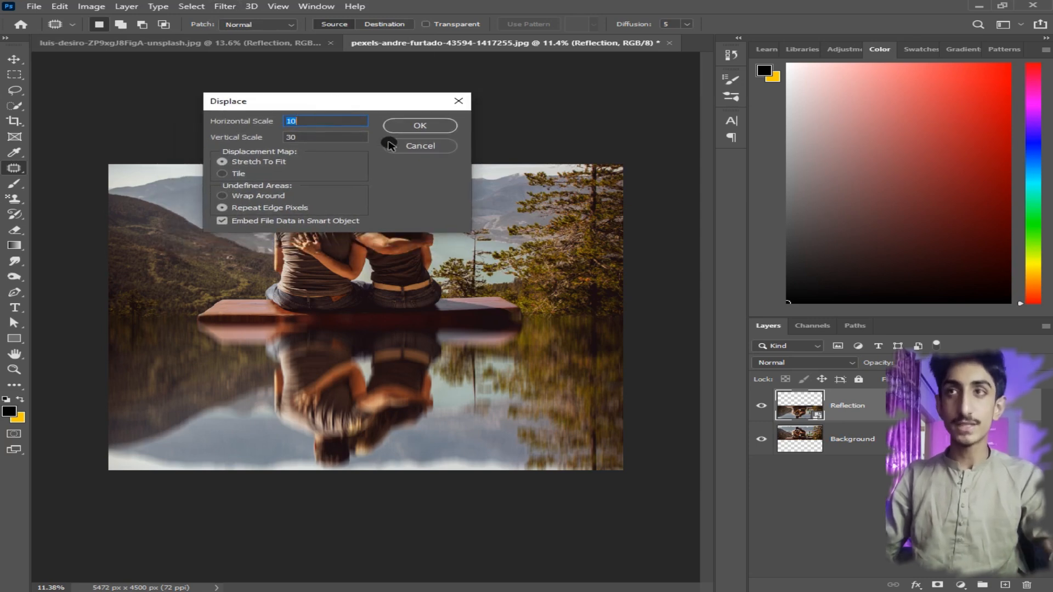
left_click(421, 126)
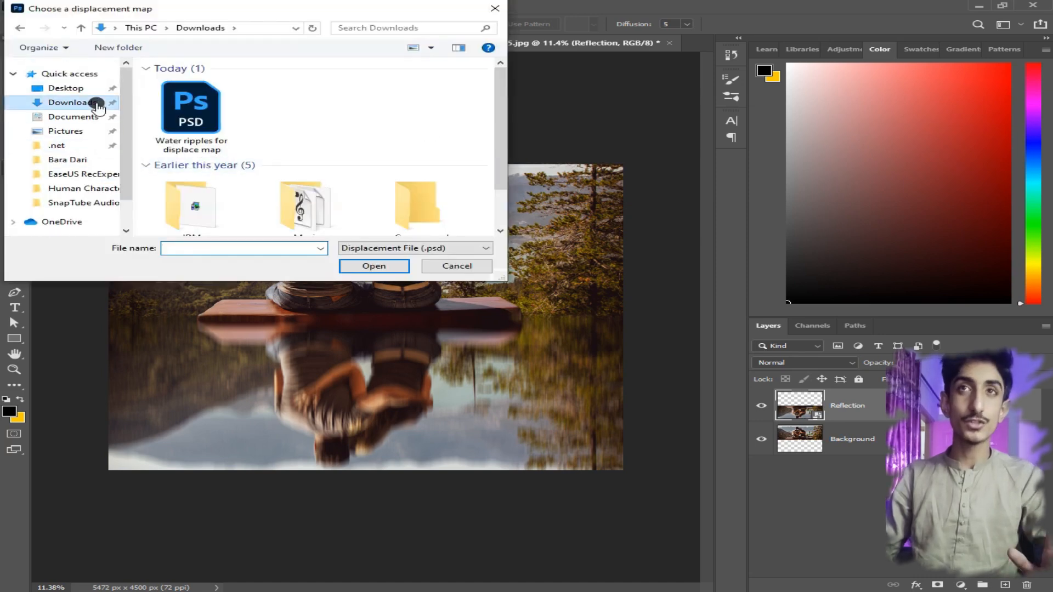
left_click(219, 129)
left_click(373, 265)
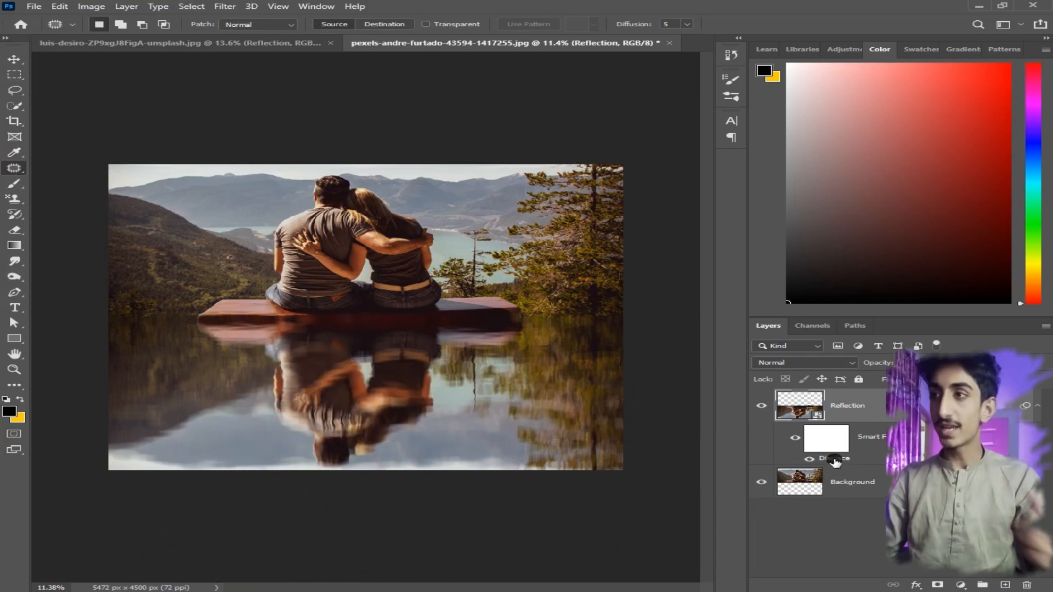
- Set the Reflection layer's Displace vertical scale to 90, using the same "Water ripples for displace map" file
double_click(835, 463)
left_click_drag(318, 137, 279, 135)
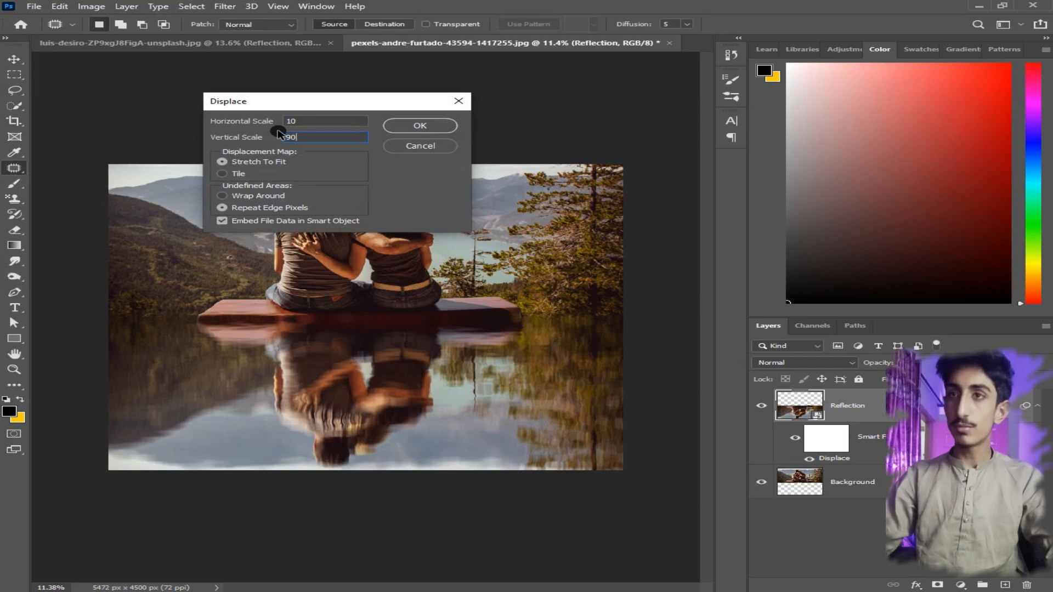
left_click(408, 127)
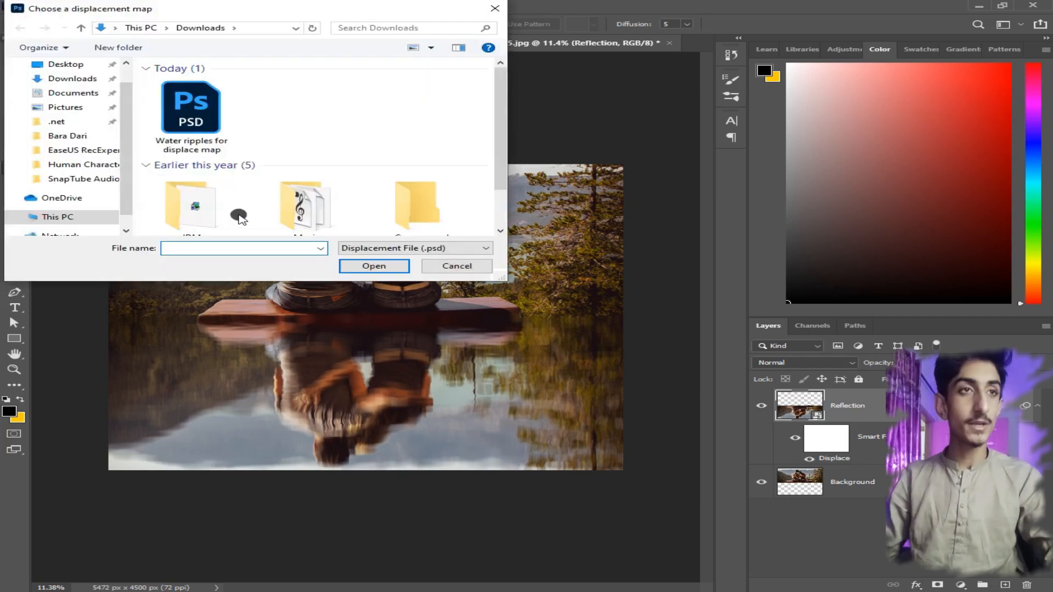
left_click(191, 107)
left_click(402, 266)
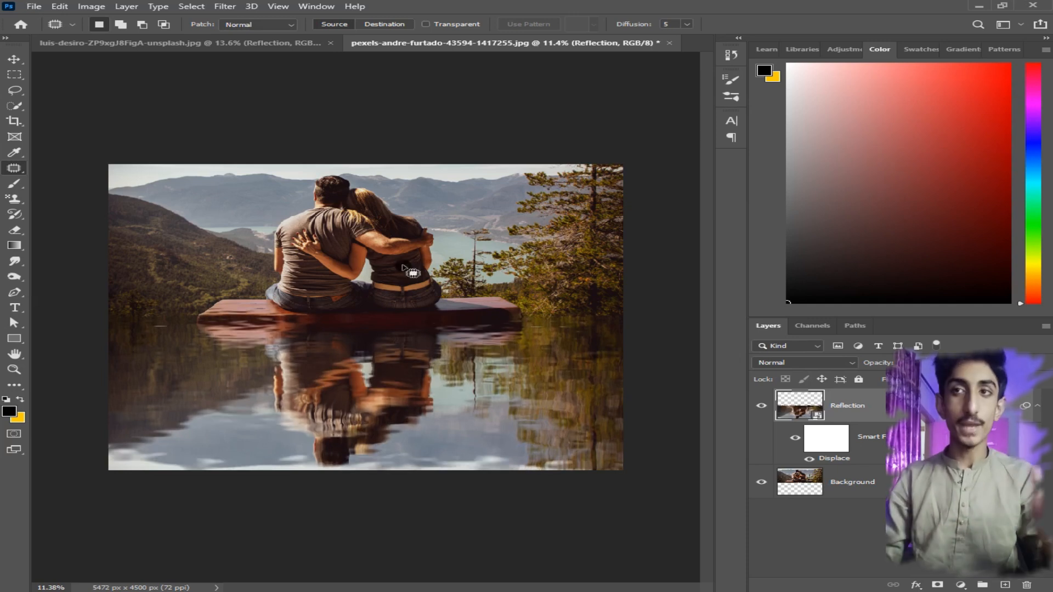
scroll(416, 439, "up", 3)
scroll(416, 441, "down", 4)
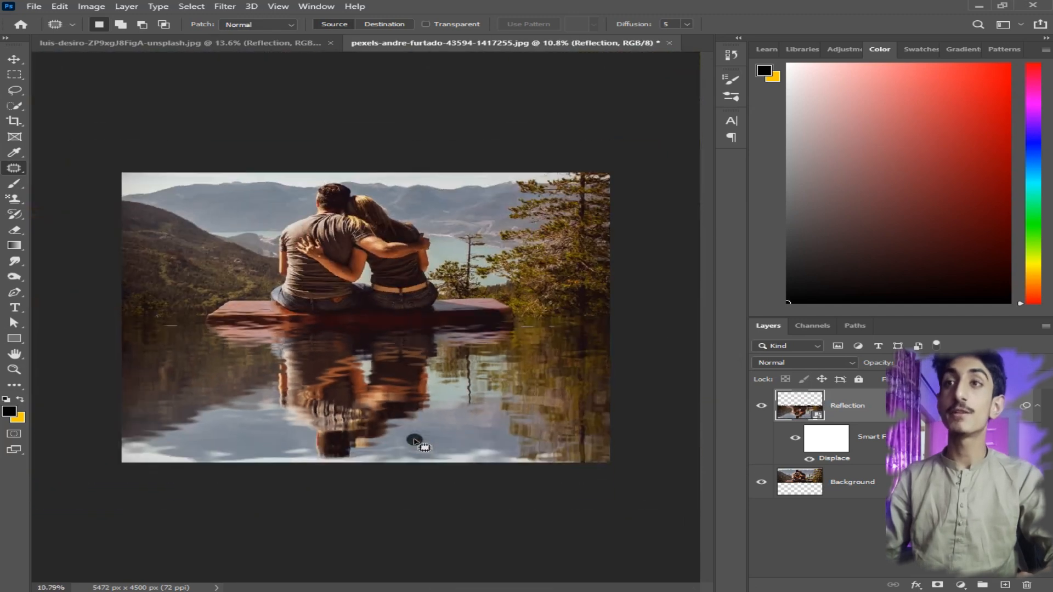
scroll(415, 441, "up", 3)
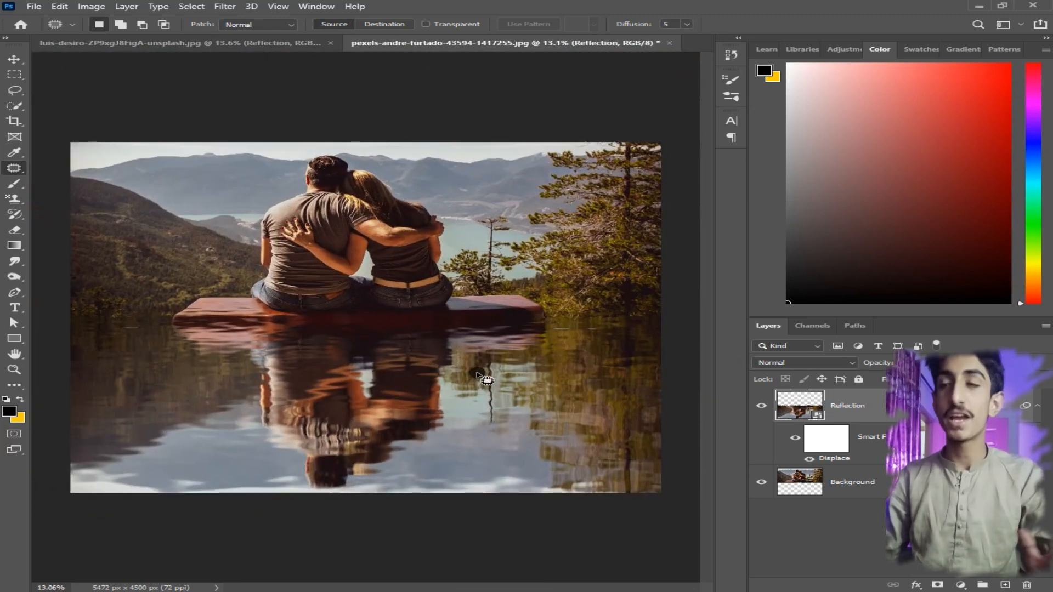